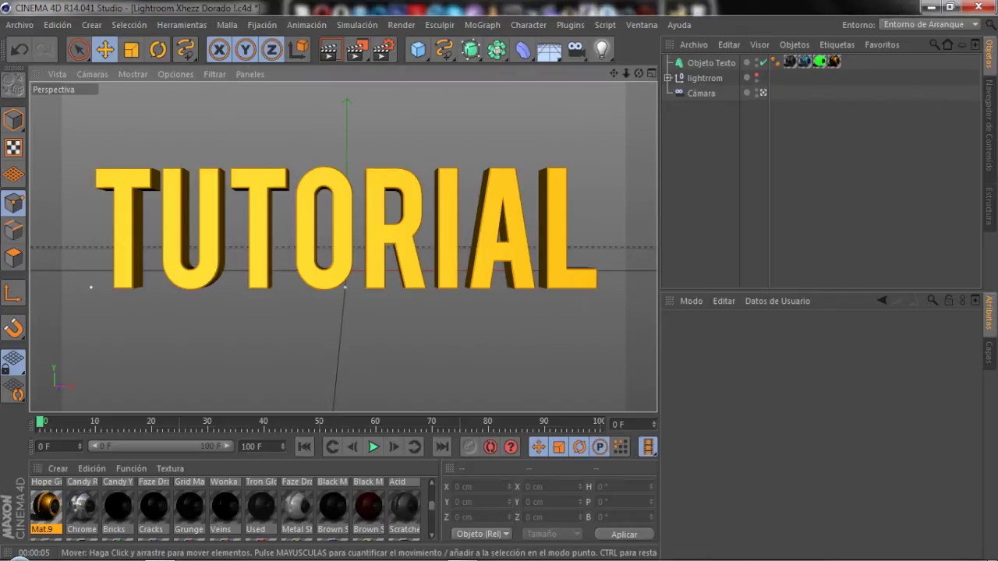
# Look around the TUTORIAL text, then choose the Lineal (linear) spline drawing tool
pyautogui.keyDown('alt'); pyautogui.moveTo(405, 258); pyautogui.dragTo(343, 246); pyautogui.keyUp('alt')
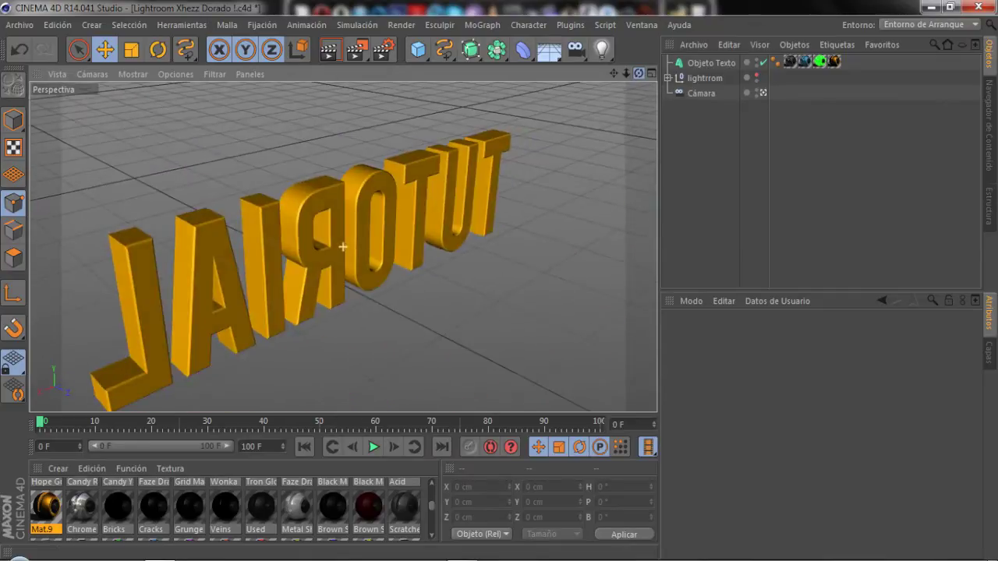
pyautogui.keyDown('alt'); pyautogui.moveTo(66, 327); pyautogui.dragTo(151, 265); pyautogui.keyUp('alt')
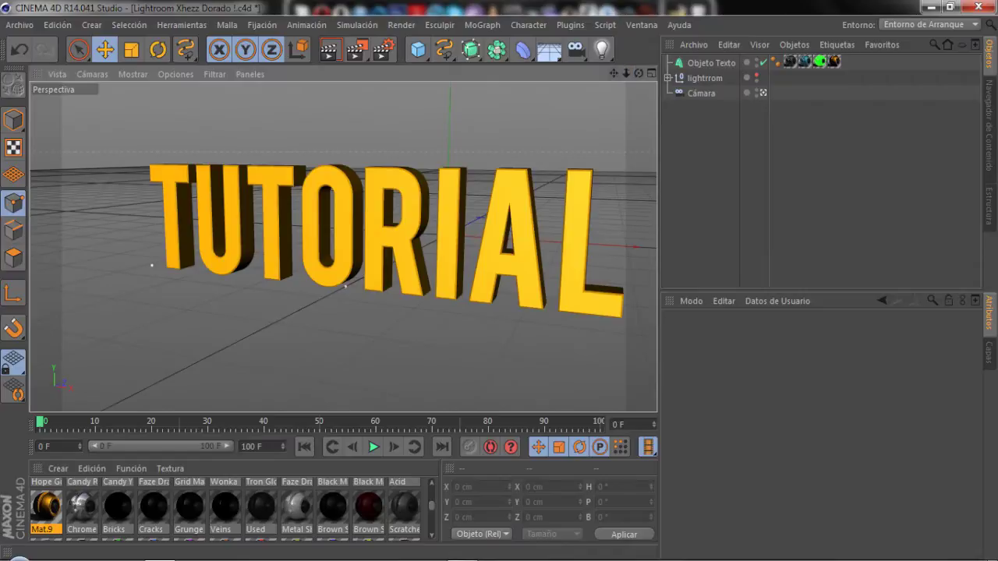
pyautogui.keyDown('alt'); pyautogui.moveTo(151, 265); pyautogui.dragTo(190, 278); pyautogui.keyUp('alt')
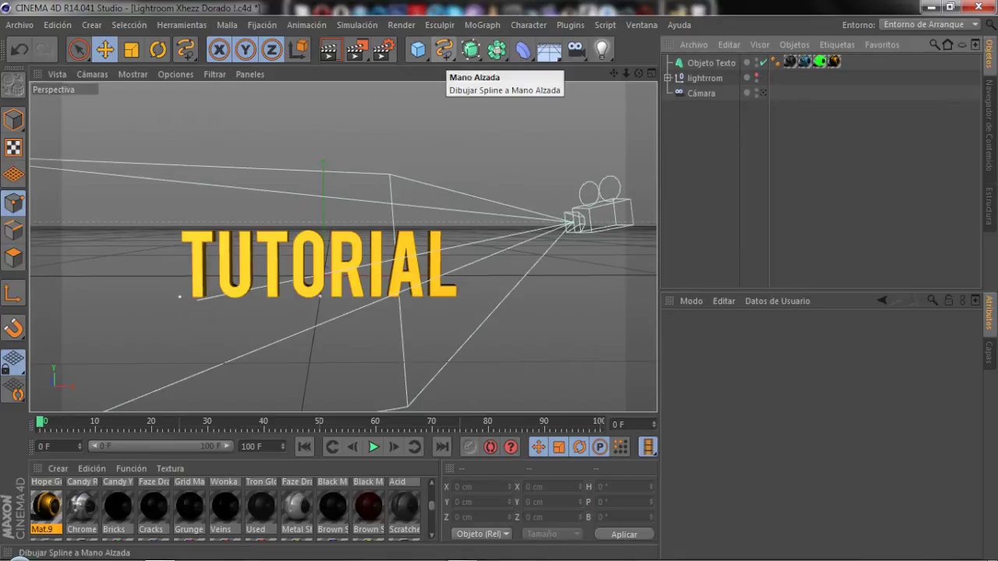
pyautogui.click(444, 50)
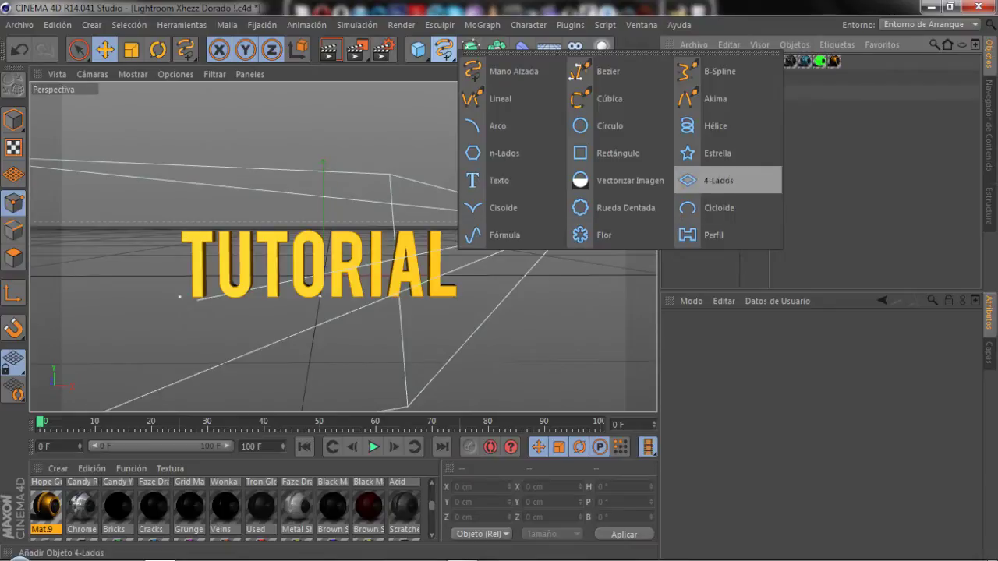
pyautogui.click(499, 98)
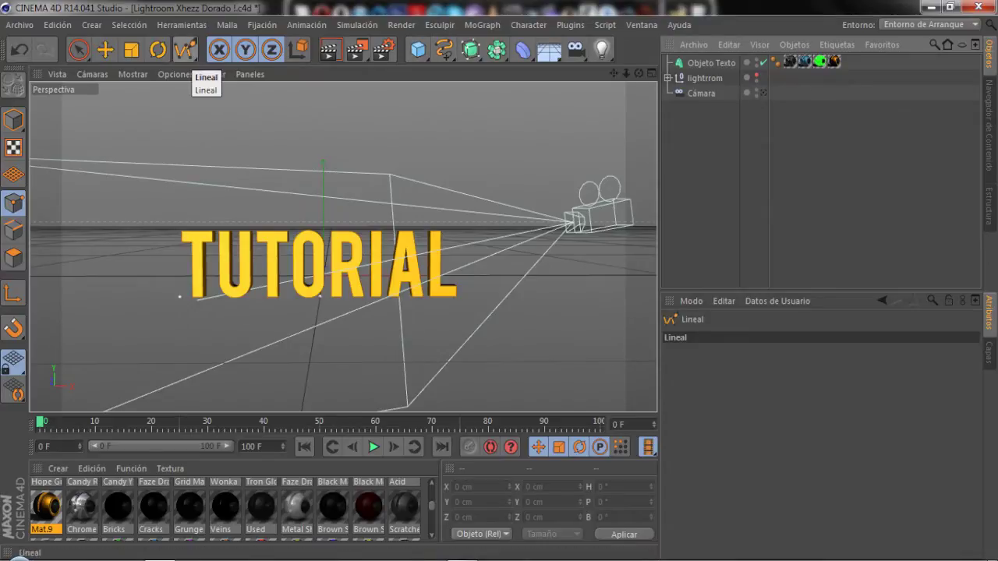
# Switch to the single Frontal view, zoomed and panned onto the camera frame and TUTORIAL text
pyautogui.press('F5')
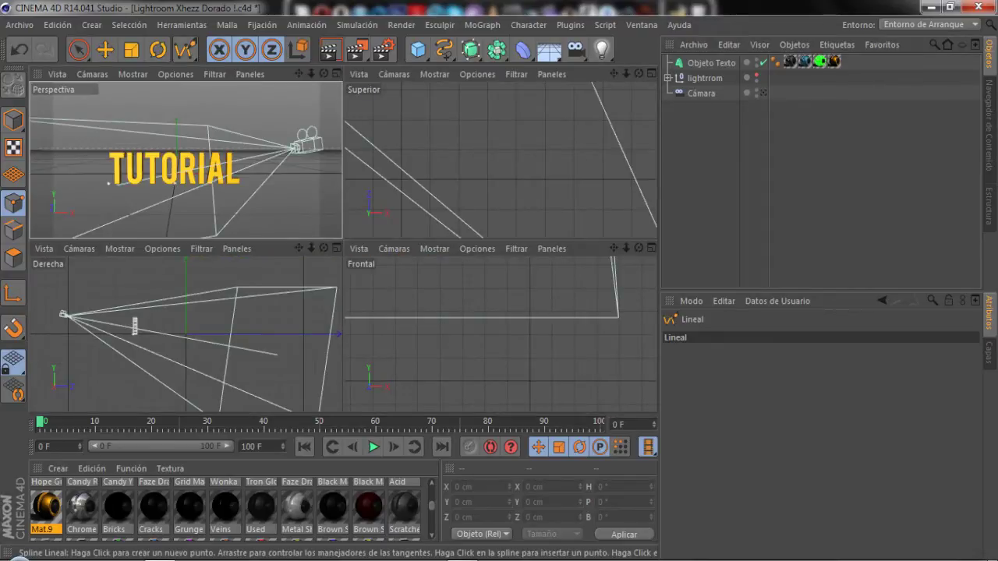
pyautogui.press('F4')
pyautogui.scroll(-3, 383, 241)
pyautogui.scroll(-3, 396, 235)
pyautogui.scroll(3, 397, 235)
pyautogui.scroll(-4, 397, 236)
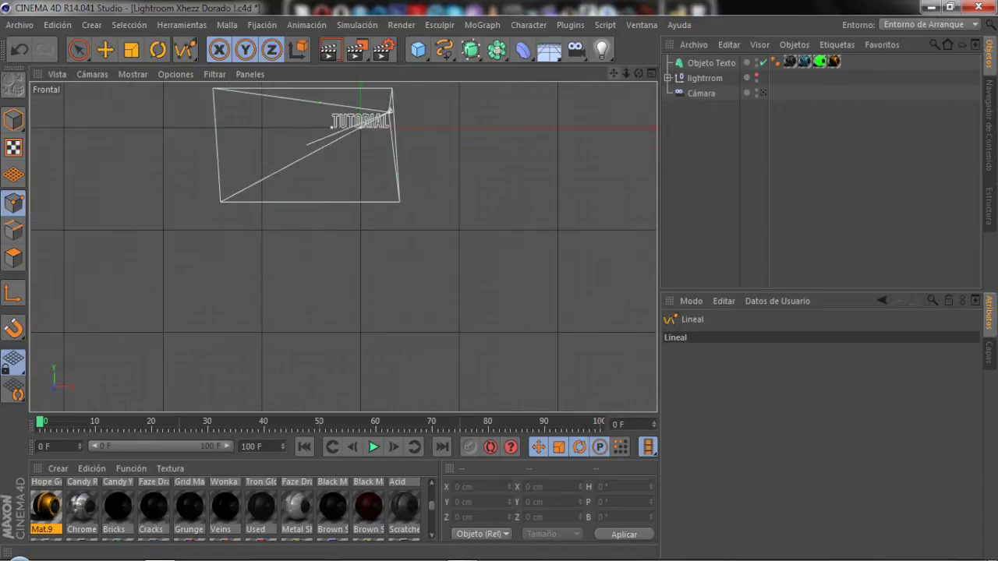
pyautogui.scroll(3, 343, 247)
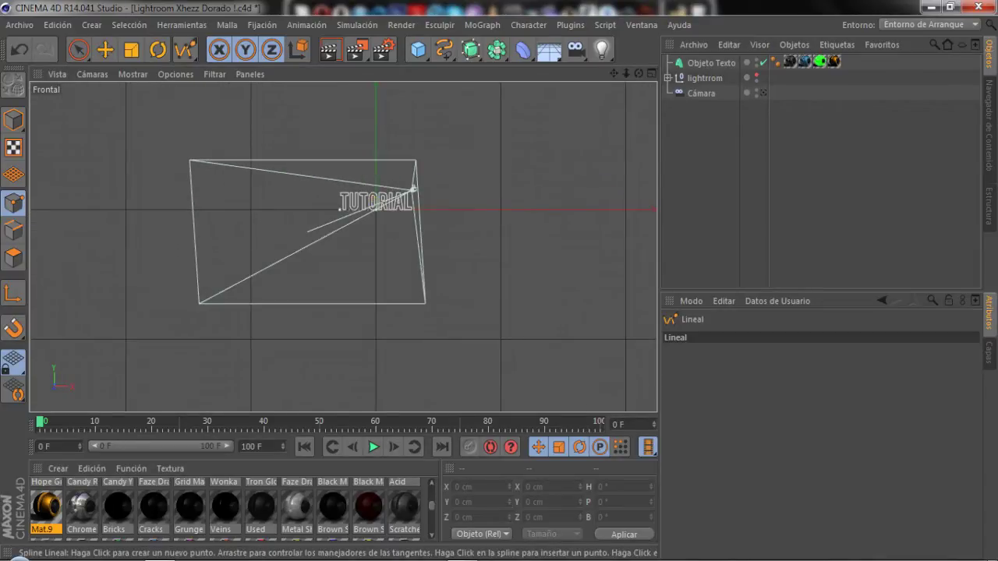
pyautogui.moveTo(613, 73); pyautogui.dragTo(600, 31)
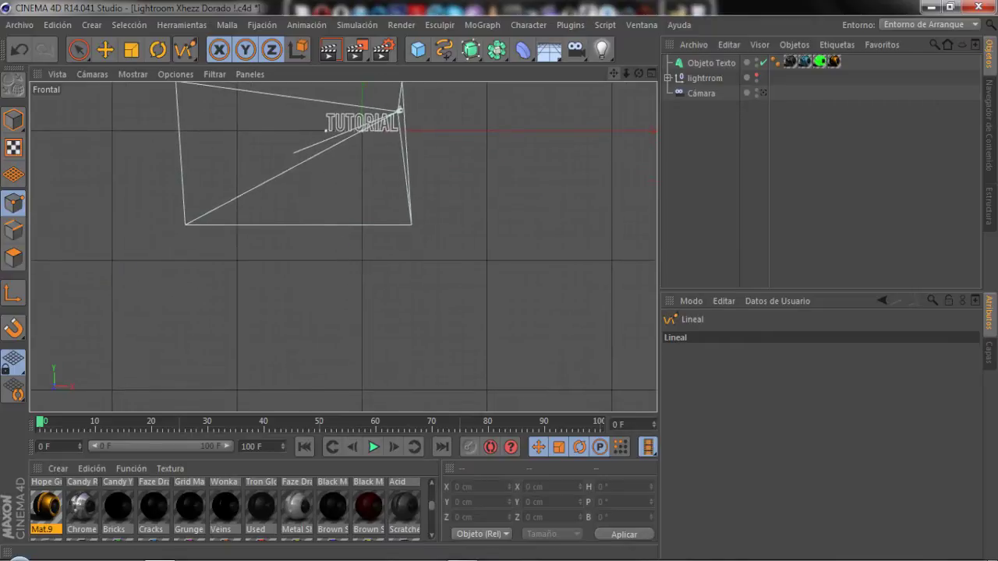
pyautogui.scroll(1, 383, 249)
pyautogui.scroll(1, 383, 250)
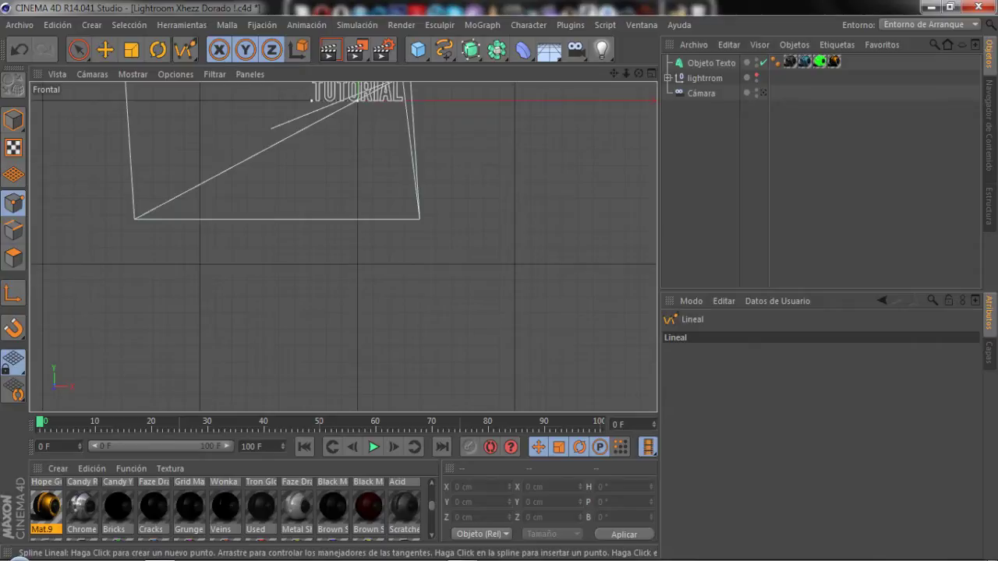
pyautogui.scroll(1, 354, 263)
pyautogui.scroll(1, 354, 263)
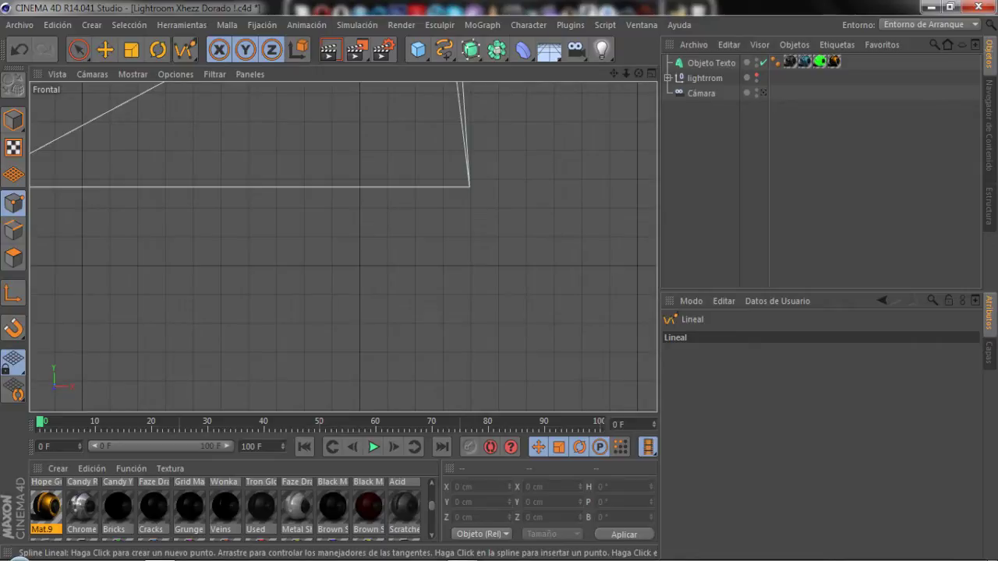
pyautogui.click(221, 179)
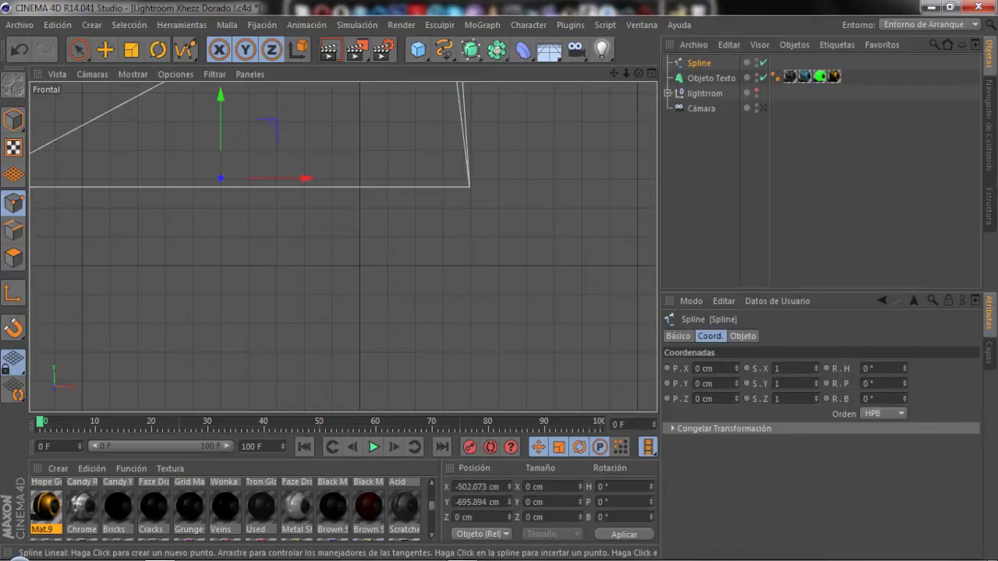
pyautogui.click(248, 235)
pyautogui.click(275, 264)
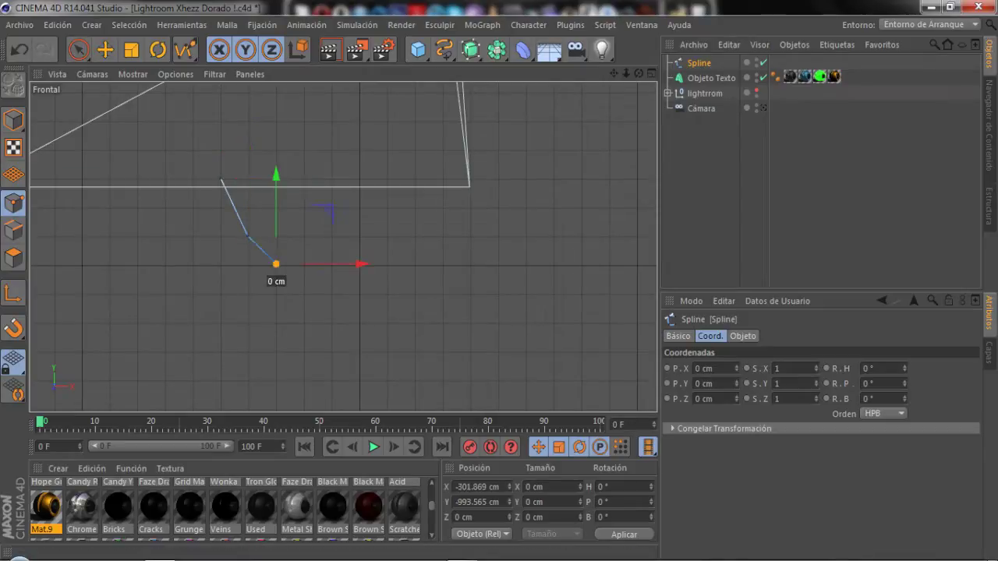
pyautogui.click(272, 277)
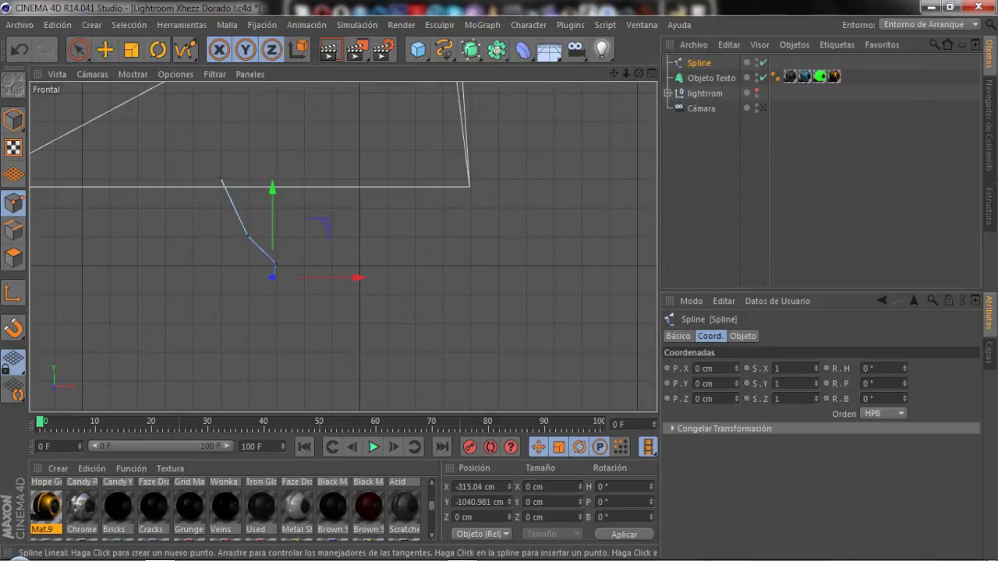
pyautogui.moveTo(272, 277); pyautogui.dragTo(269, 292)
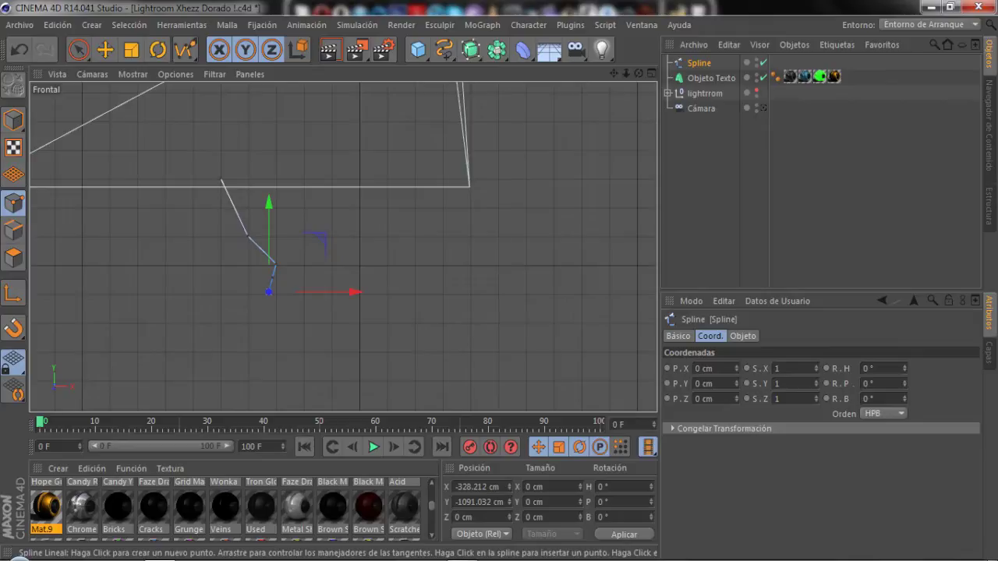
pyautogui.click(18, 49)
pyautogui.click(19, 49)
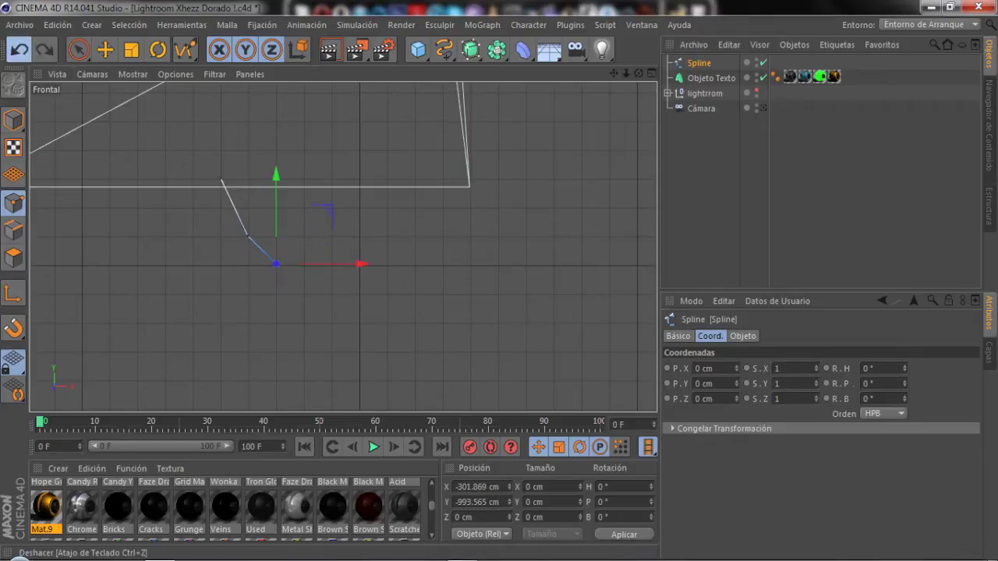
pyautogui.click(19, 49)
pyautogui.click(18, 49)
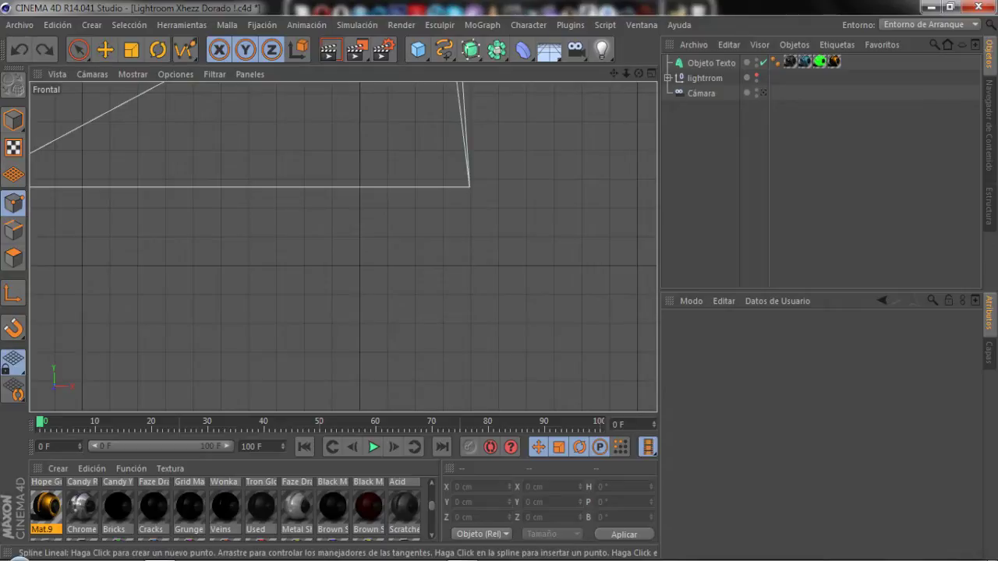
# Start the logo spline with a top point, two lower points and a horizontal bottom edge
pyautogui.click(359, 121)
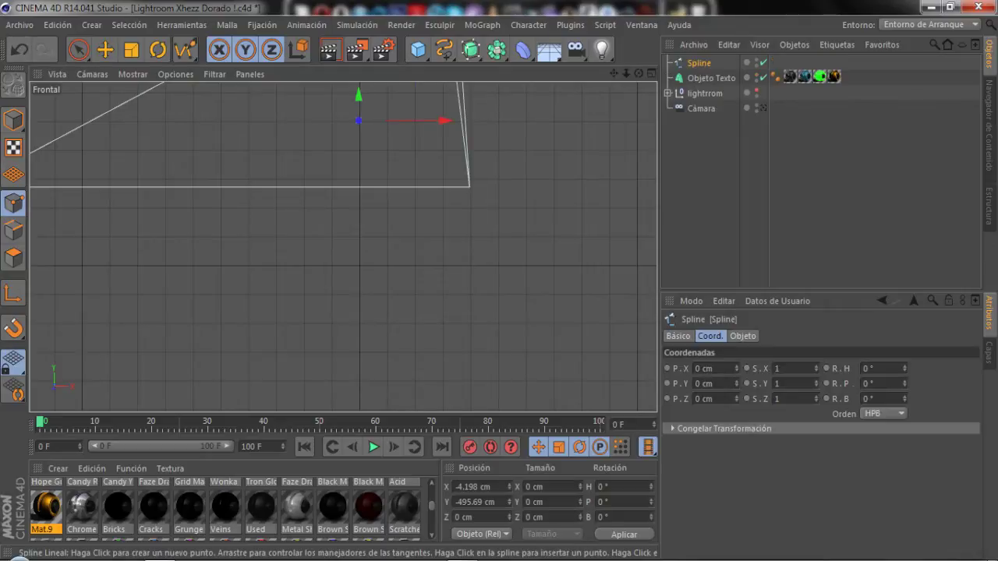
pyautogui.click(277, 265)
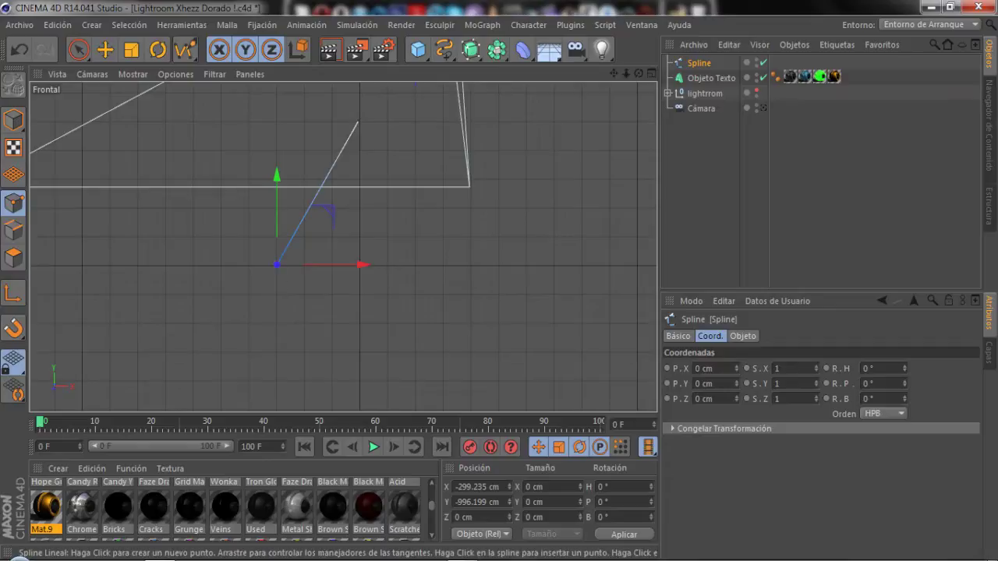
pyautogui.click(318, 380)
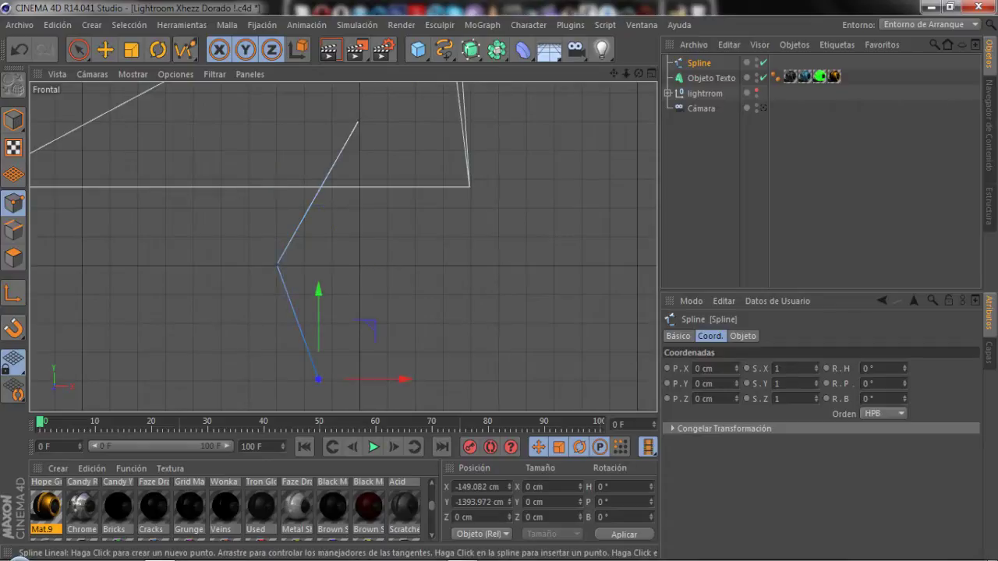
pyautogui.scroll(2, 352, 394)
pyautogui.scroll(2, 354, 395)
pyautogui.moveTo(613, 73); pyautogui.dragTo(637, 0)
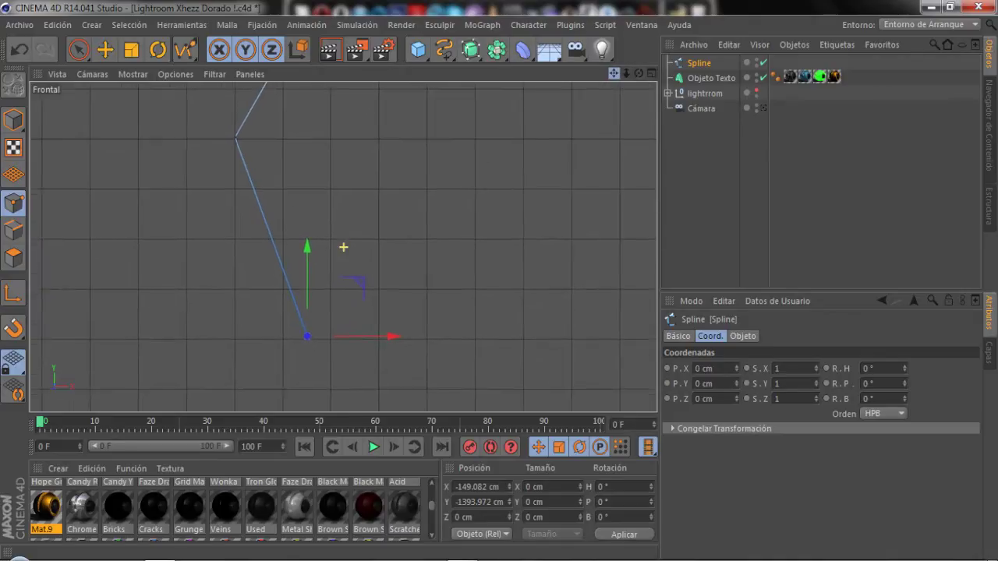
pyautogui.scroll(2, 385, 268)
pyautogui.scroll(1, 353, 310)
pyautogui.click(374, 290)
pyautogui.moveTo(613, 73); pyautogui.dragTo(716, 9)
pyautogui.scroll(-2, 345, 245)
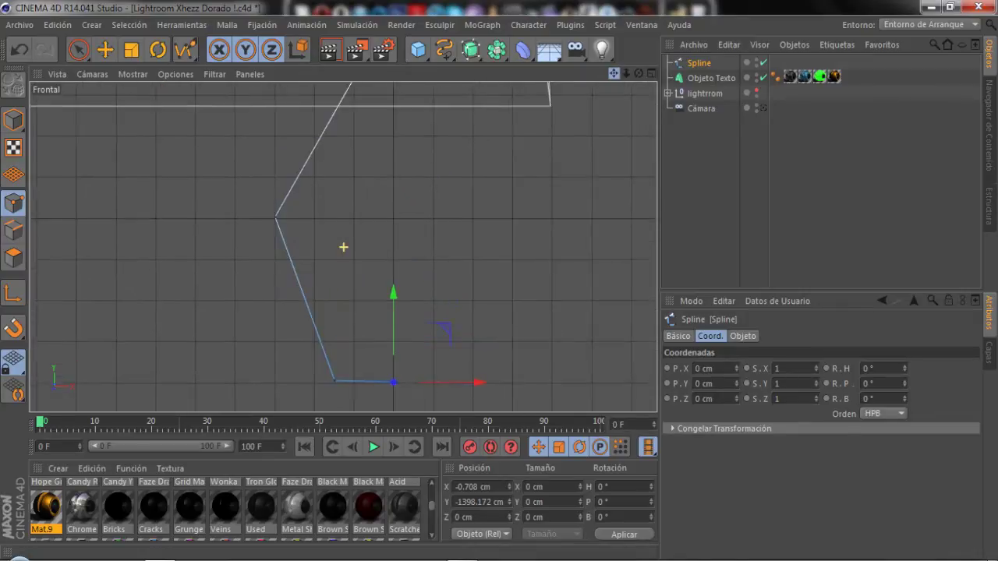
pyautogui.scroll(3, 346, 245)
pyautogui.scroll(-1, 343, 246)
pyautogui.keyDown('alt'); pyautogui.moveTo(343, 247); pyautogui.dragTo(345, 245, button='middle'); pyautogui.keyUp('alt')
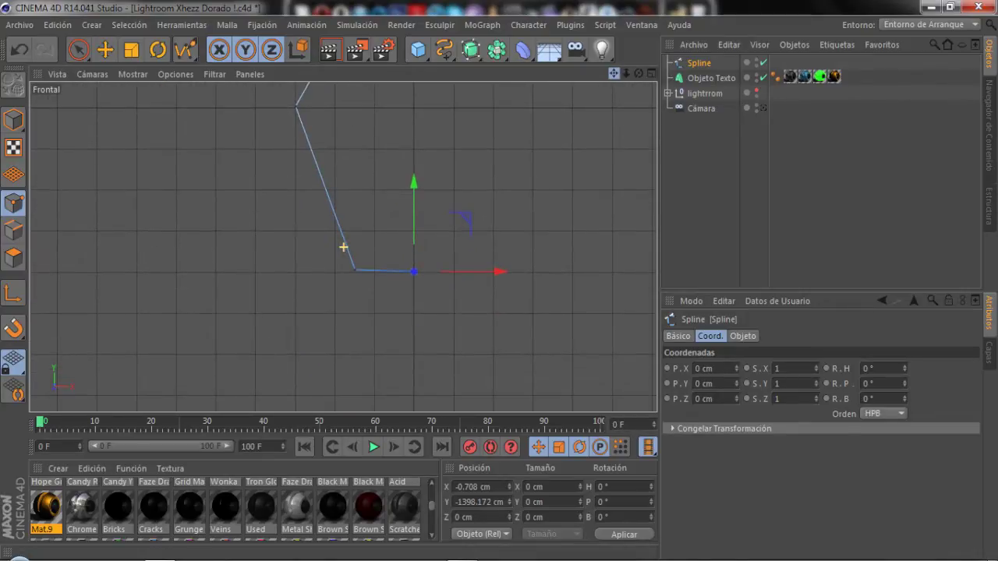
# Add the narrow diamond section's corner points and extend the bottom edge rightward
pyautogui.click(374, 190)
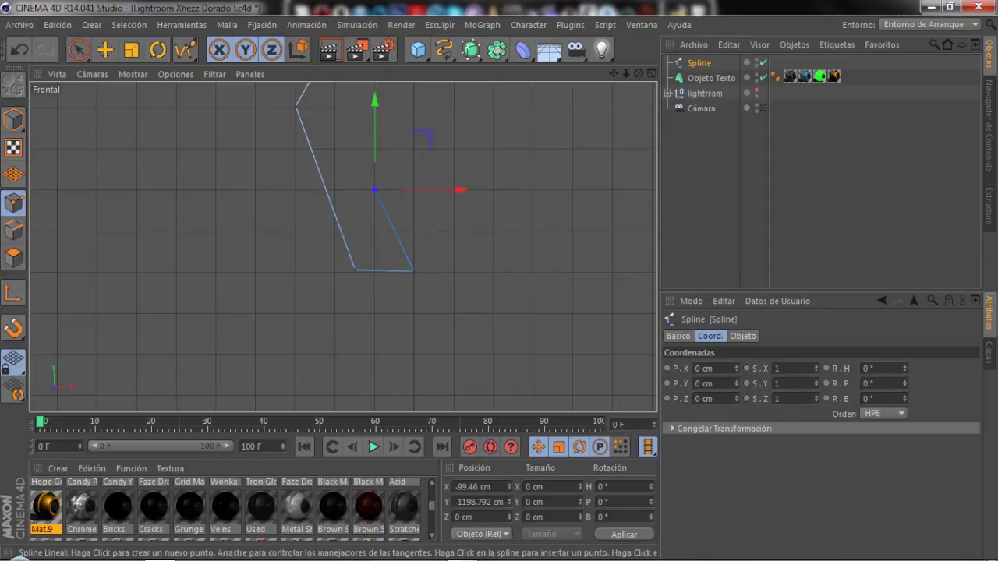
pyautogui.click(413, 107)
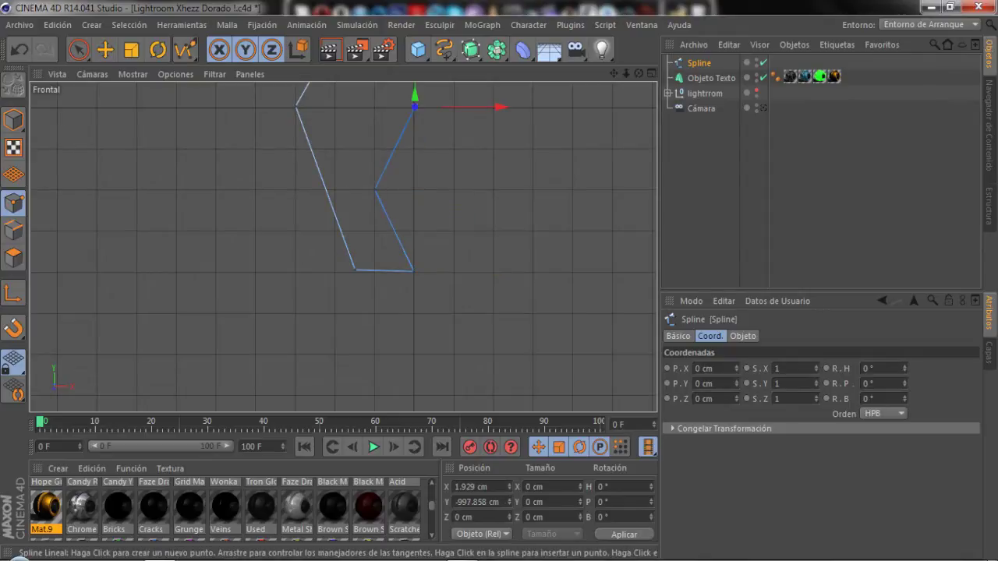
pyautogui.click(457, 190)
pyautogui.scroll(3, 423, 278)
pyautogui.scroll(2, 433, 291)
pyautogui.scroll(1, 432, 290)
pyautogui.click(402, 280)
pyautogui.scroll(-3, 466, 281)
pyautogui.scroll(-4, 531, 218)
pyautogui.moveTo(613, 72); pyautogui.dragTo(343, 245)
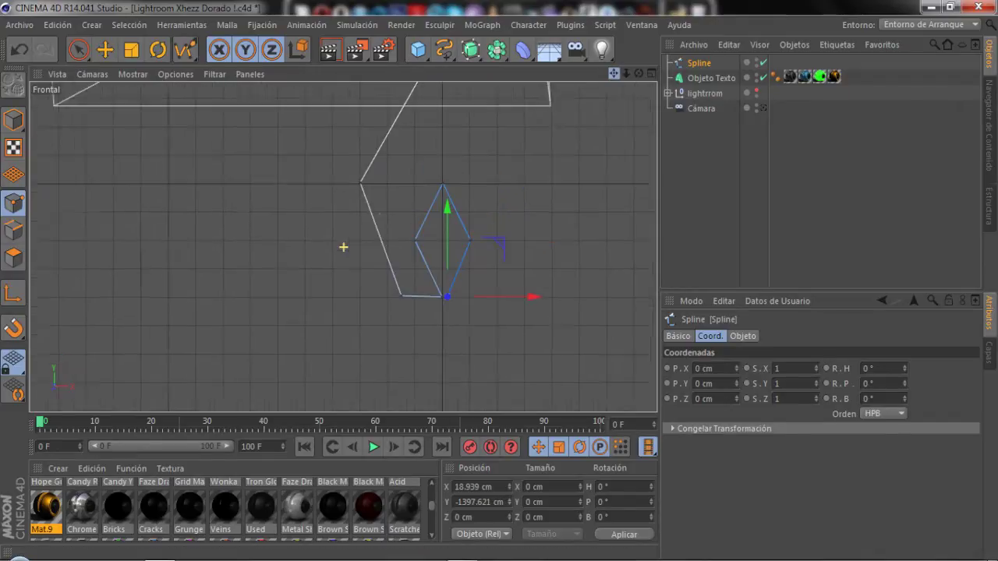
pyautogui.scroll(2, 438, 327)
pyautogui.scroll(1, 438, 327)
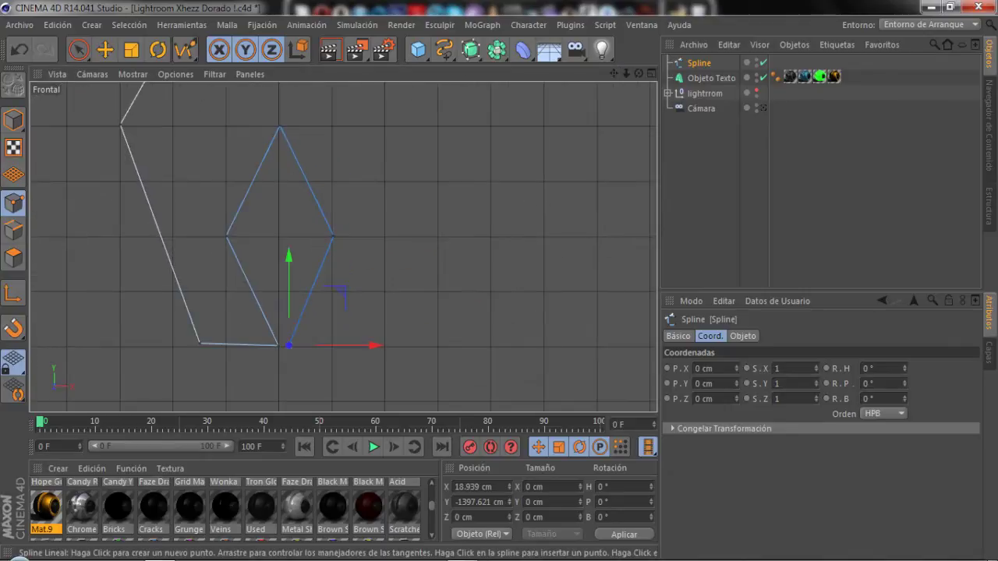
pyautogui.scroll(2, 334, 357)
pyautogui.scroll(1, 363, 351)
pyautogui.click(364, 334)
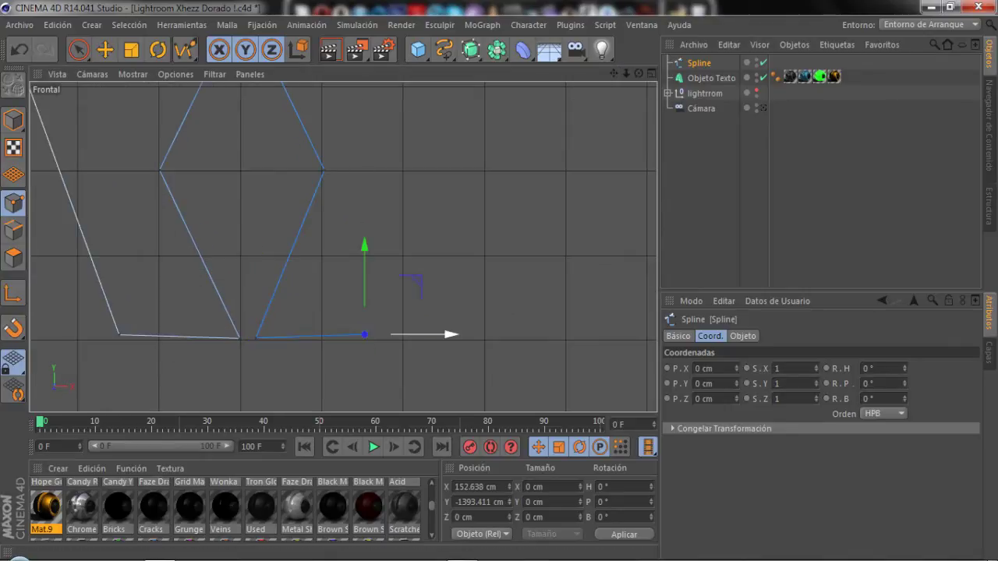
# Adjust the newest bottom-edge point slightly right and down
pyautogui.moveTo(425, 334)
pyautogui.mouseDown()
pyautogui.moveTo(446, 334)
pyautogui.moveTo(417, 334)
pyautogui.mouseUp()
pyautogui.moveTo(357, 273); pyautogui.dragTo(357, 275)
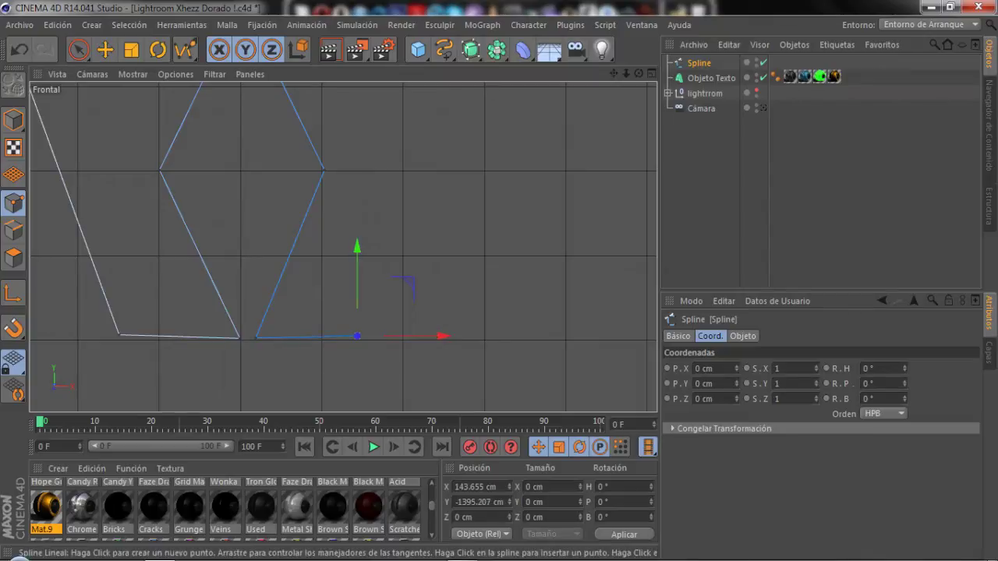
pyautogui.moveTo(441, 337); pyautogui.dragTo(461, 336)
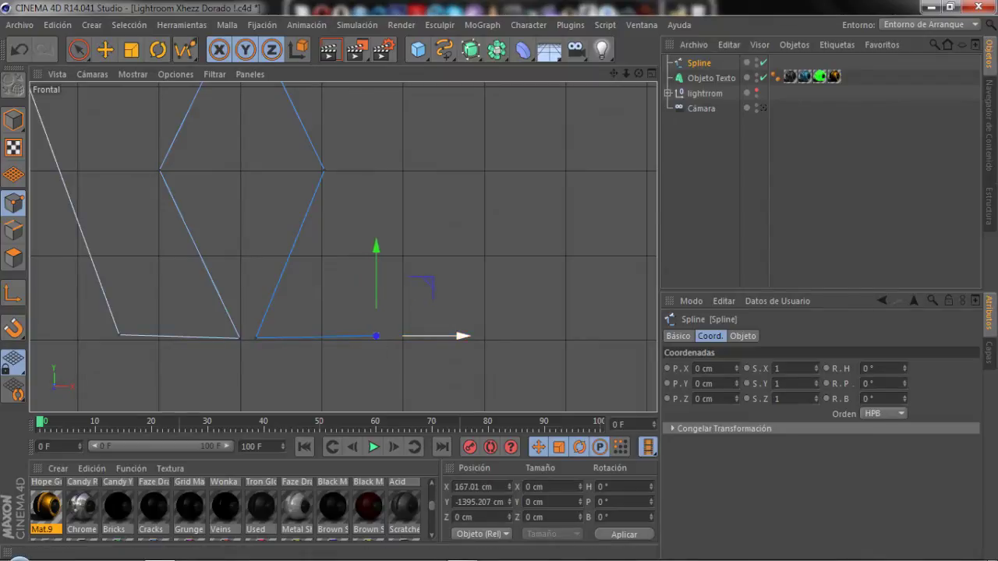
pyautogui.scroll(-3, 465, 247)
pyautogui.scroll(-3, 465, 247)
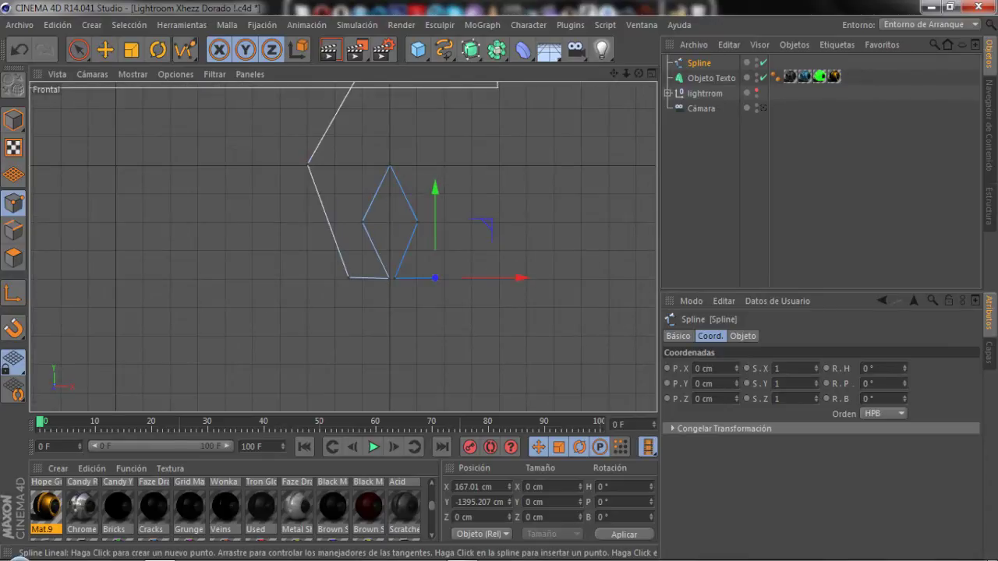
# Add a point climbing upward and place the apex point at the outline's top
pyautogui.click(471, 166)
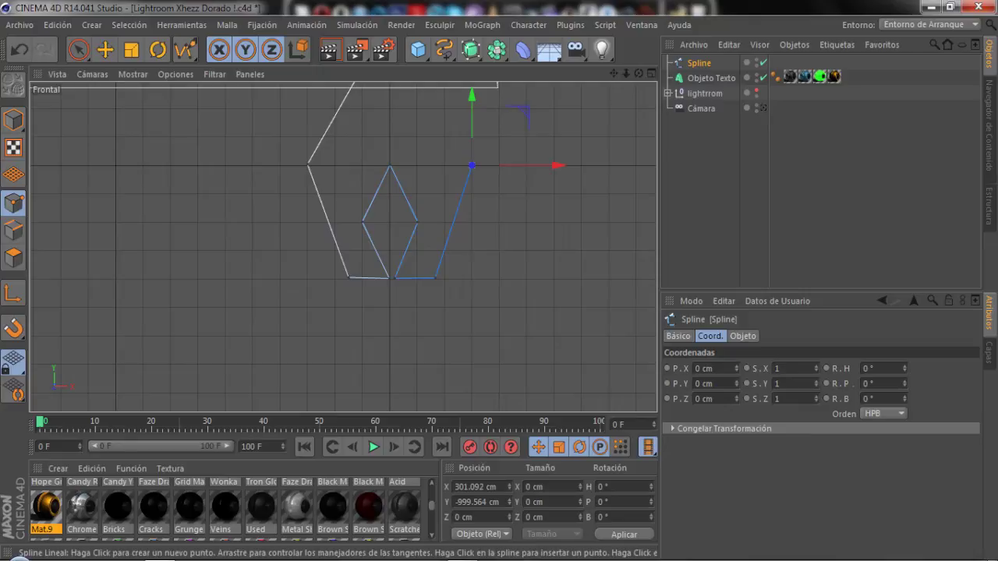
pyautogui.scroll(2, 386, 138)
pyautogui.scroll(2, 385, 138)
pyautogui.scroll(1, 384, 150)
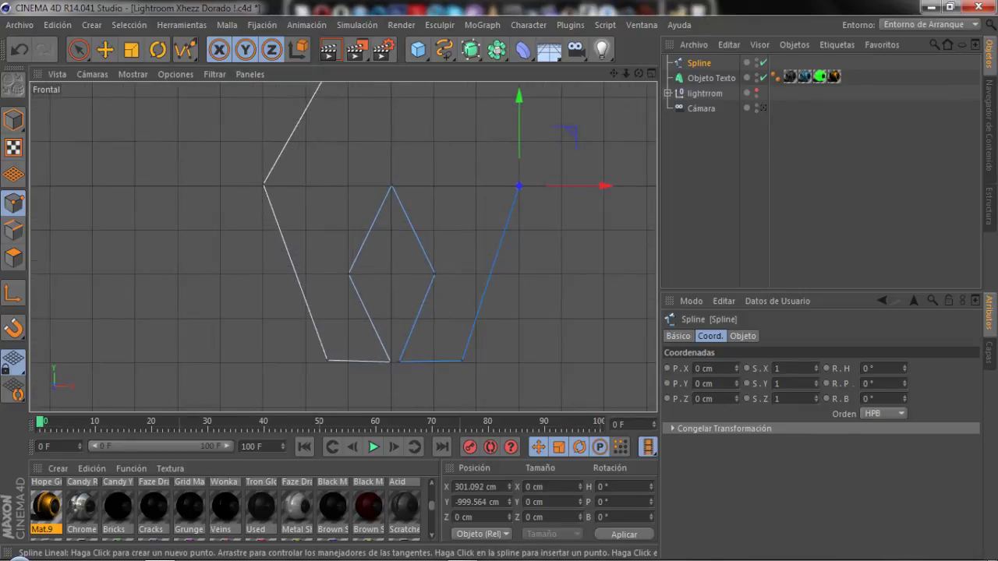
pyautogui.moveTo(613, 74); pyautogui.dragTo(620, 242)
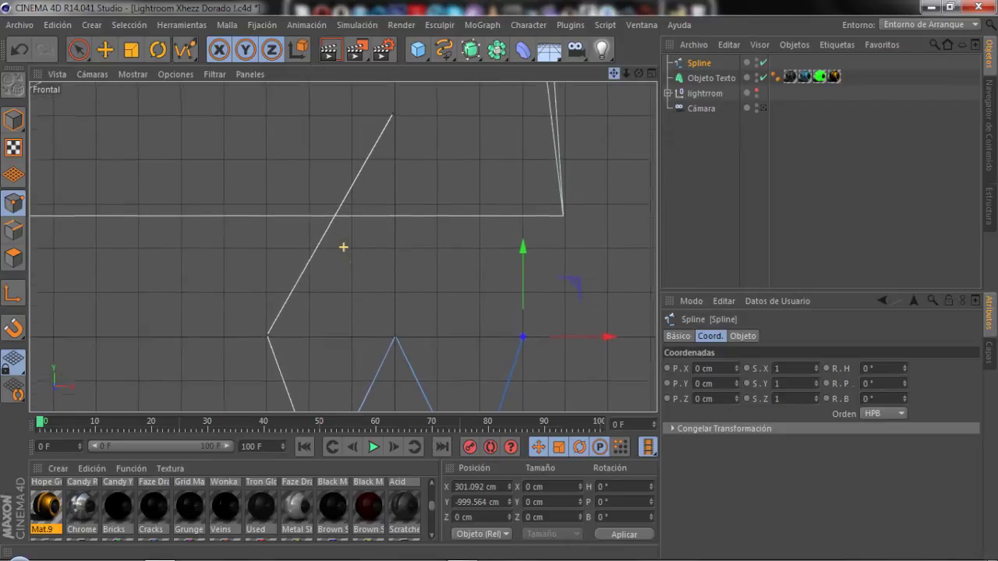
pyautogui.click(395, 132)
pyautogui.scroll(1, 406, 166)
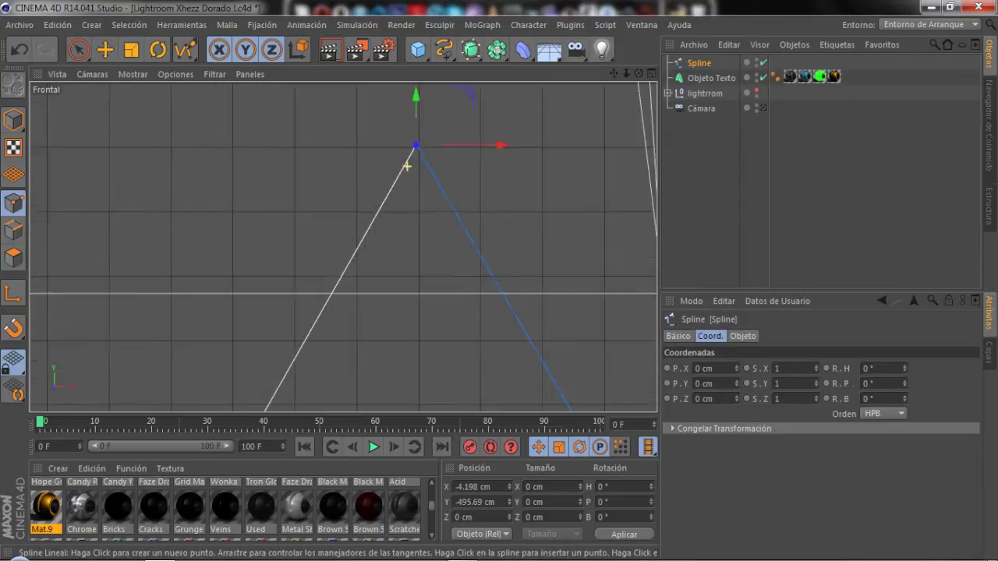
pyautogui.scroll(-2, 456, 214)
pyautogui.scroll(-2, 475, 242)
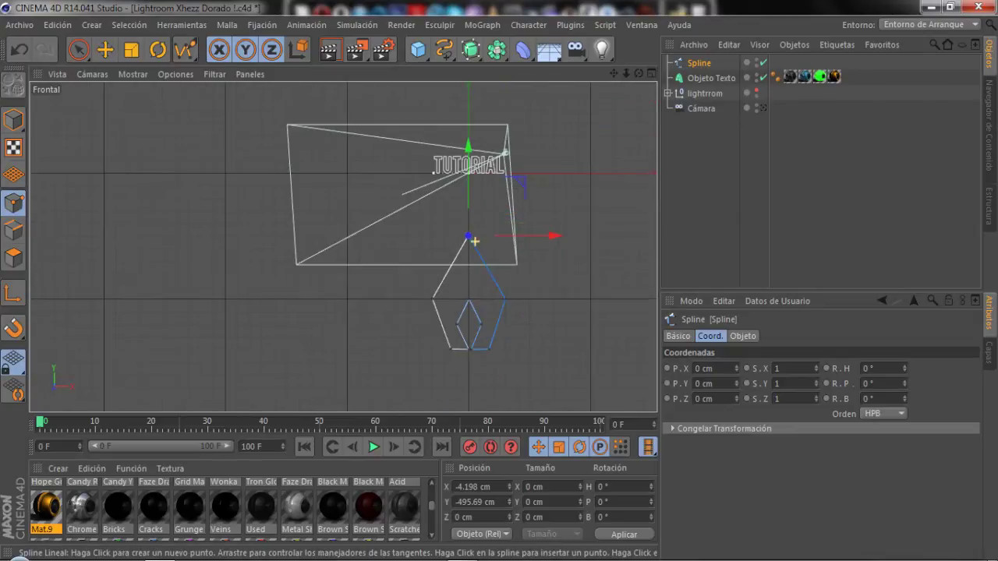
# Delete the accidentally created extra spline, Spline.1
pyautogui.moveTo(614, 73); pyautogui.dragTo(562, 9)
pyautogui.scroll(2, 411, 239)
pyautogui.scroll(2, 403, 250)
pyautogui.scroll(2, 403, 249)
pyautogui.scroll(2, 413, 387)
pyautogui.scroll(2, 413, 387)
pyautogui.scroll(1, 434, 357)
pyautogui.moveTo(445, 285)
pyautogui.mouseDown()
pyautogui.moveTo(465, 322)
pyautogui.moveTo(494, 321)
pyautogui.mouseUp()
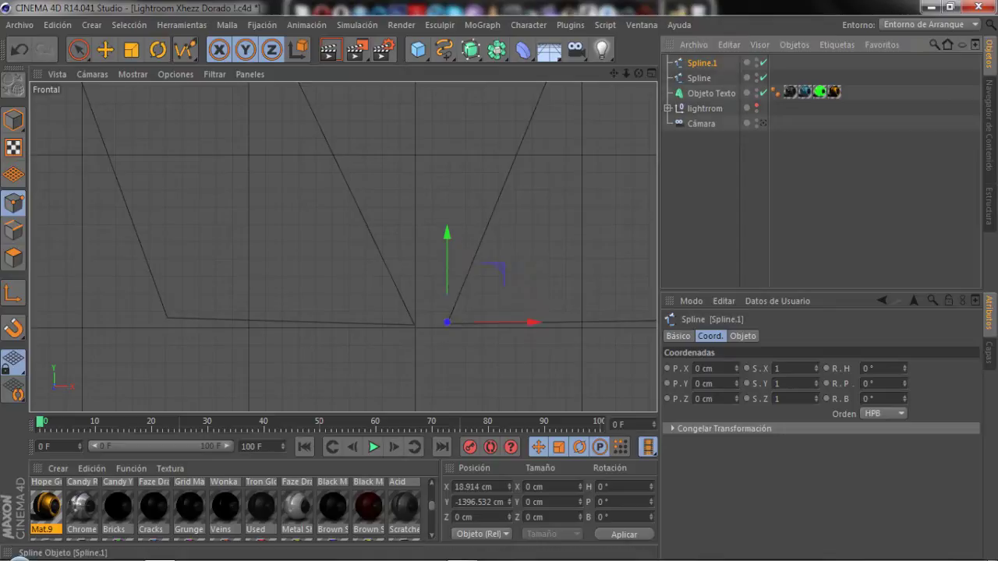
pyautogui.press('Delete')
# Pan the front view along the logo outline up to its apex point
pyautogui.scroll(-3, 423, 227)
pyautogui.scroll(-1, 517, 187)
pyautogui.scroll(-2, 517, 187)
pyautogui.scroll(-3, 343, 248)
pyautogui.moveTo(613, 73); pyautogui.dragTo(596, 141)
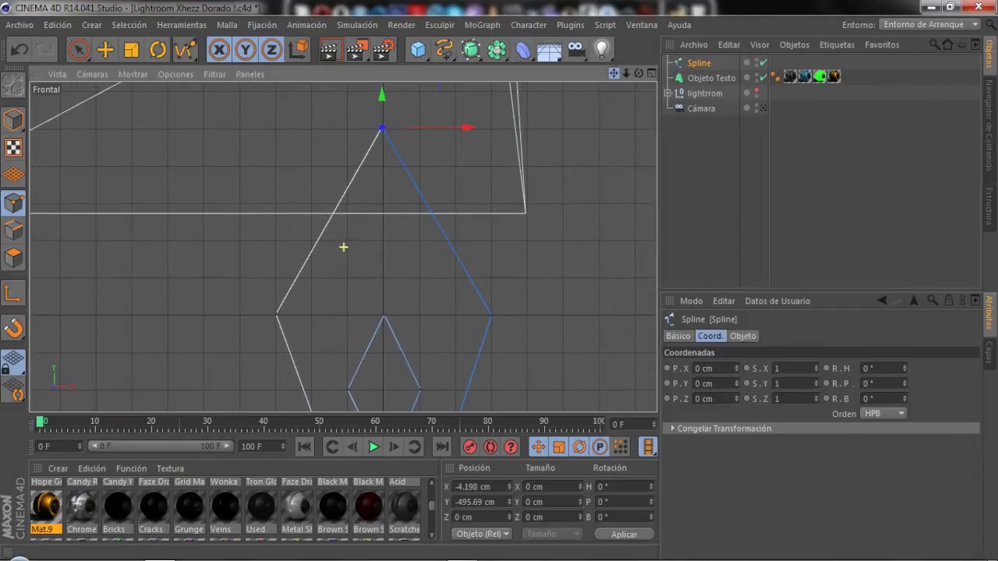
pyautogui.moveTo(343, 247); pyautogui.dragTo(324, 191, button='middle')
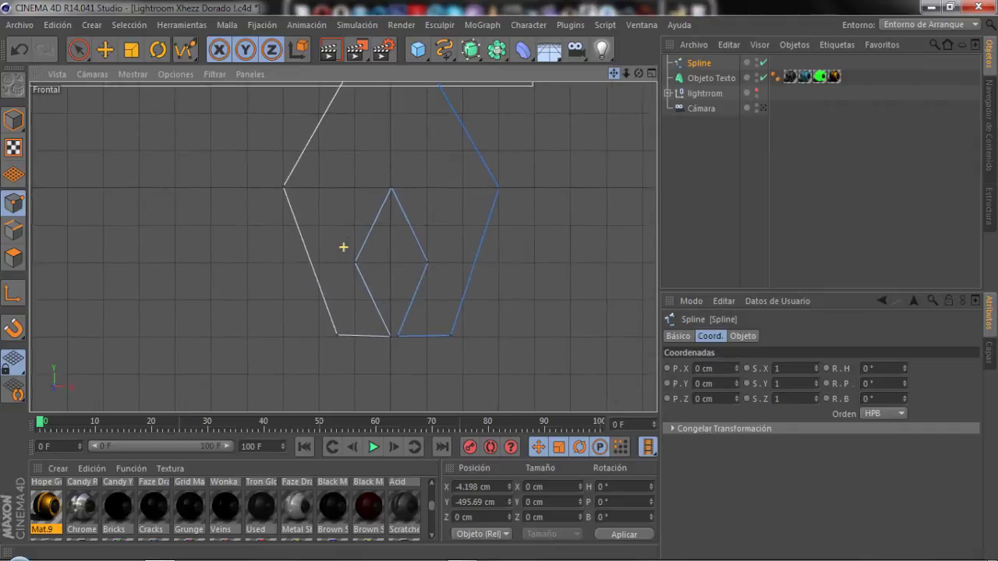
pyautogui.moveTo(343, 247)
pyautogui.mouseDown(button='middle')
pyautogui.moveTo(345, 274)
pyautogui.moveTo(349, 219)
pyautogui.mouseUp(button='middle')
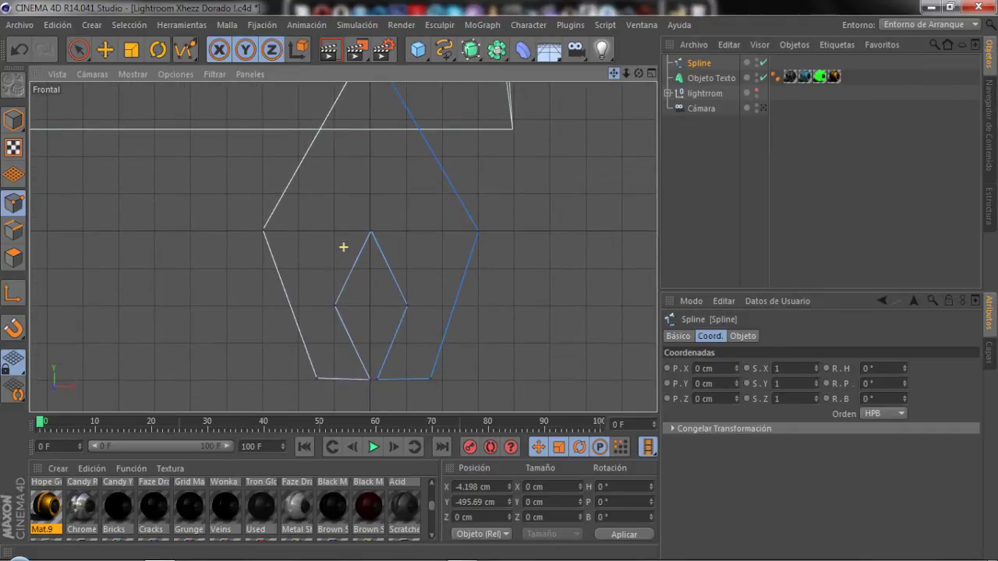
pyautogui.moveTo(343, 247)
pyautogui.mouseDown(button='middle')
pyautogui.moveTo(345, 315)
pyautogui.moveTo(390, 226)
pyautogui.moveTo(406, 239)
pyautogui.mouseUp(button='middle')
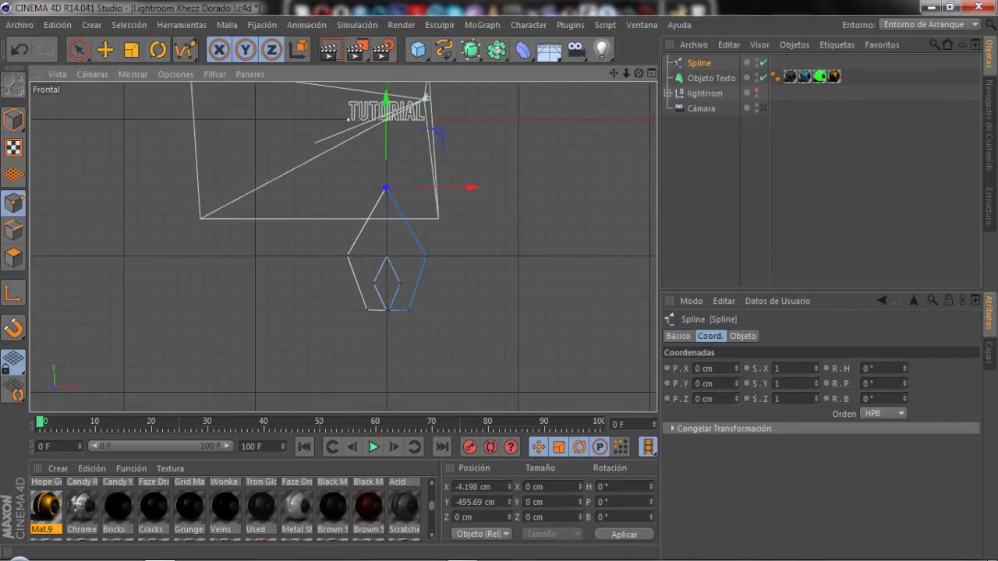
# In the perspective view, disable the Objeto Texto so the TUTORIAL text is hidden
pyautogui.middleClick(405, 238)
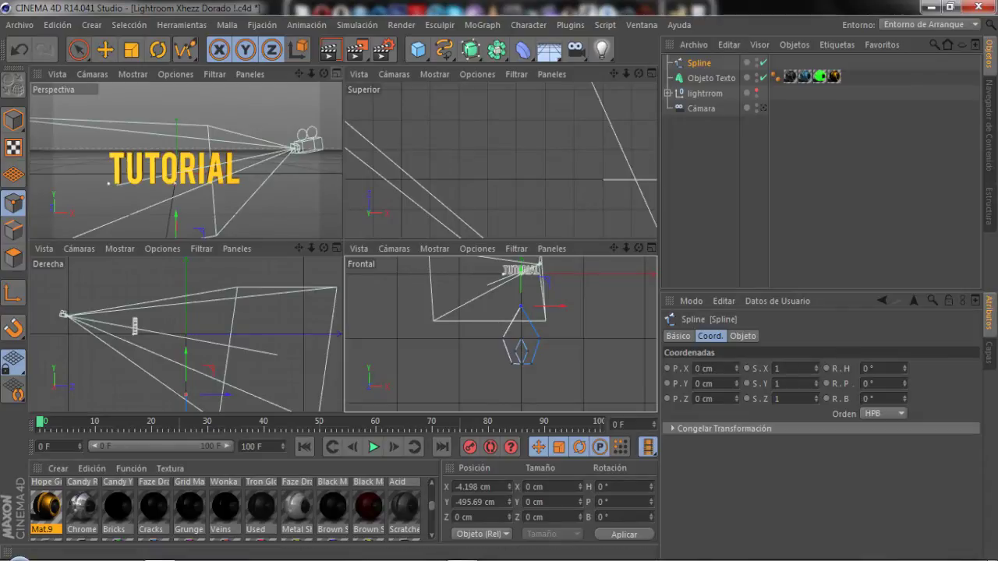
pyautogui.press('F1')
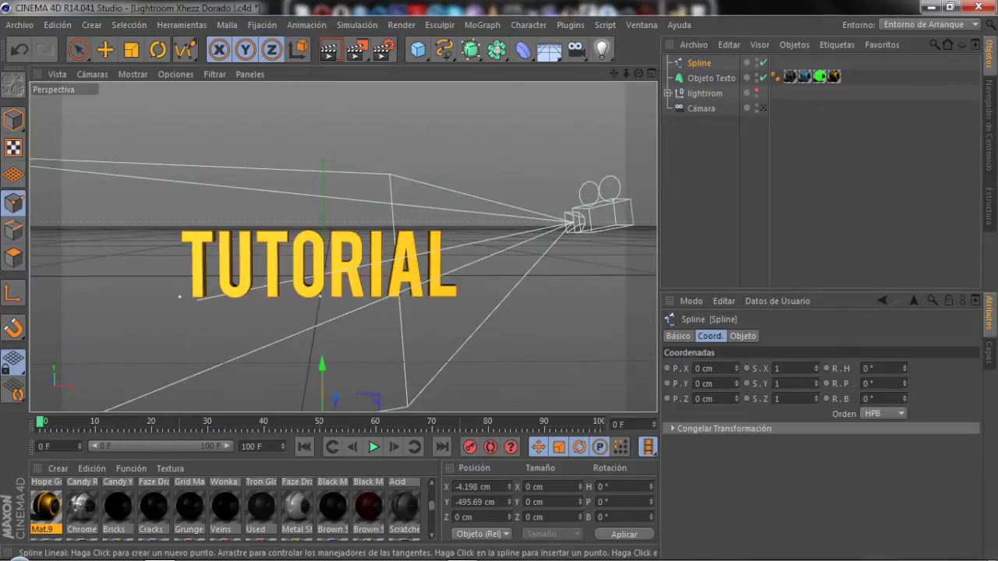
pyautogui.scroll(2, 344, 246)
pyautogui.moveTo(637, 73); pyautogui.dragTo(638, 86)
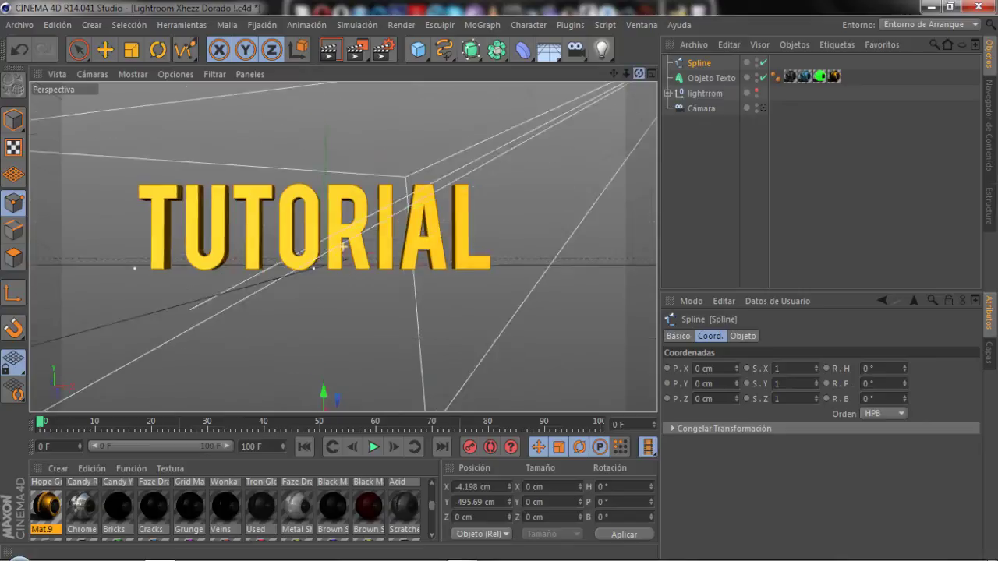
pyautogui.keyDown('alt'); pyautogui.moveTo(344, 246); pyautogui.dragTo(343, 246); pyautogui.keyUp('alt')
pyautogui.scroll(-2, 344, 246)
pyautogui.scroll(-1, 343, 246)
pyautogui.scroll(1, 344, 247)
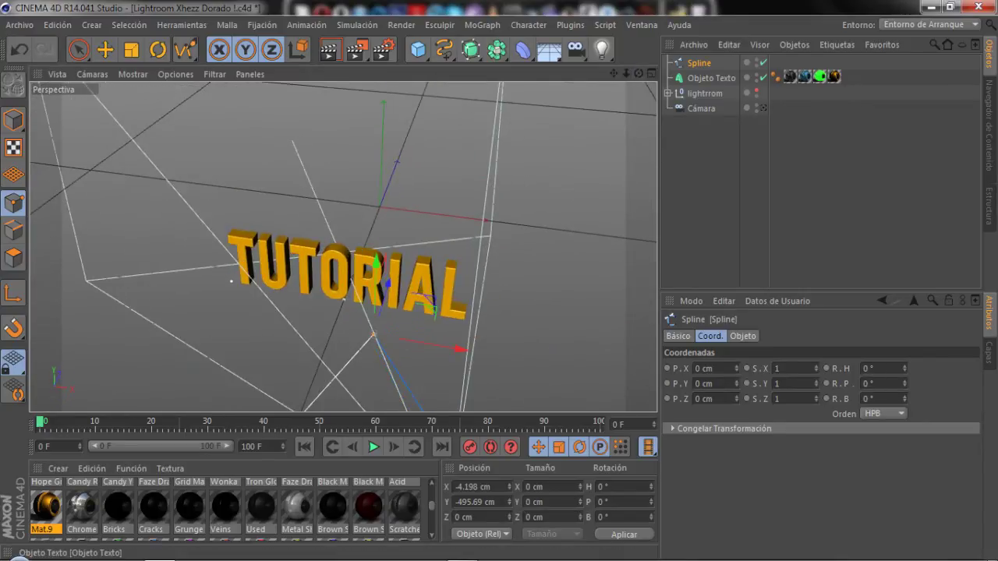
pyautogui.click(763, 77)
pyautogui.press('o')
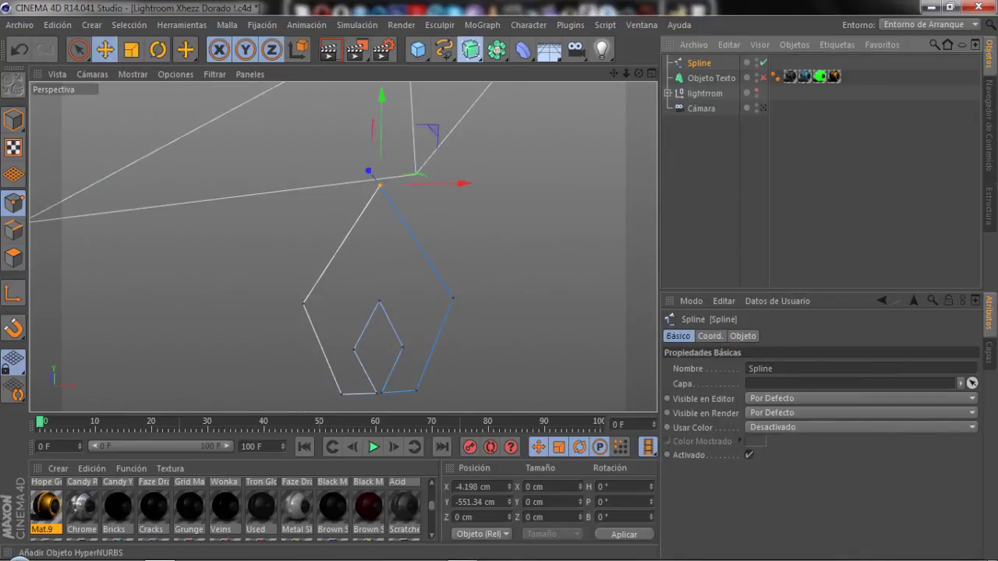
# Add a NURBS Extrusión, nest the logo spline inside it, and raise the extruded logo
pyautogui.click(471, 49)
pyautogui.click(639, 70)
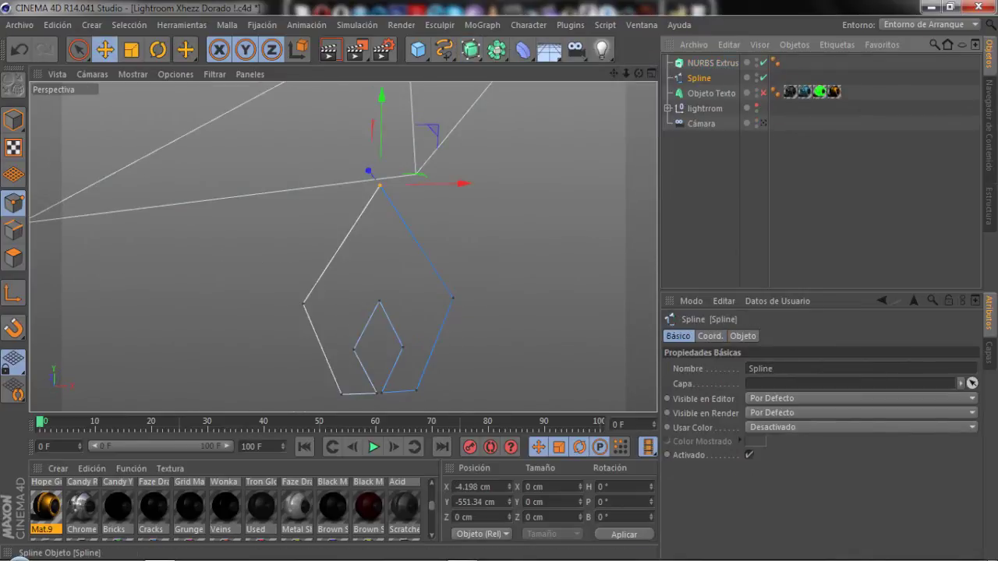
pyautogui.moveTo(699, 78); pyautogui.dragTo(709, 62)
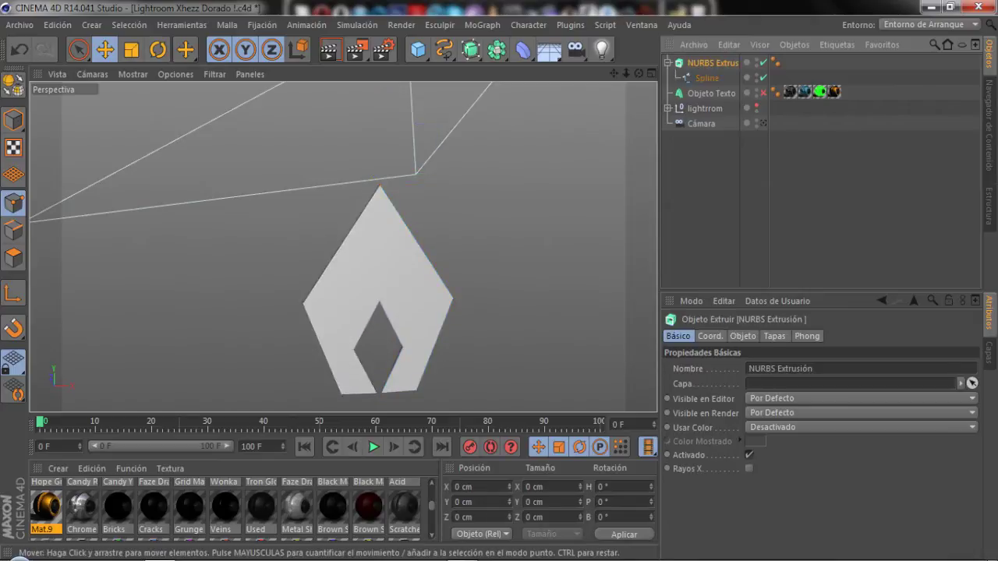
pyautogui.moveTo(638, 74); pyautogui.dragTo(538, 87)
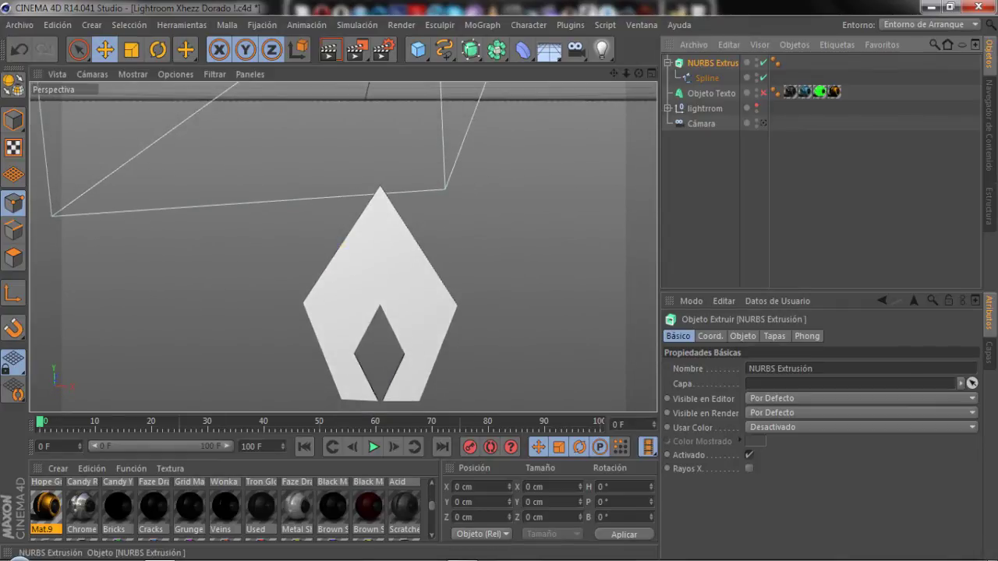
pyautogui.moveTo(613, 73); pyautogui.dragTo(614, 81)
pyautogui.moveTo(357, 202); pyautogui.dragTo(361, 76)
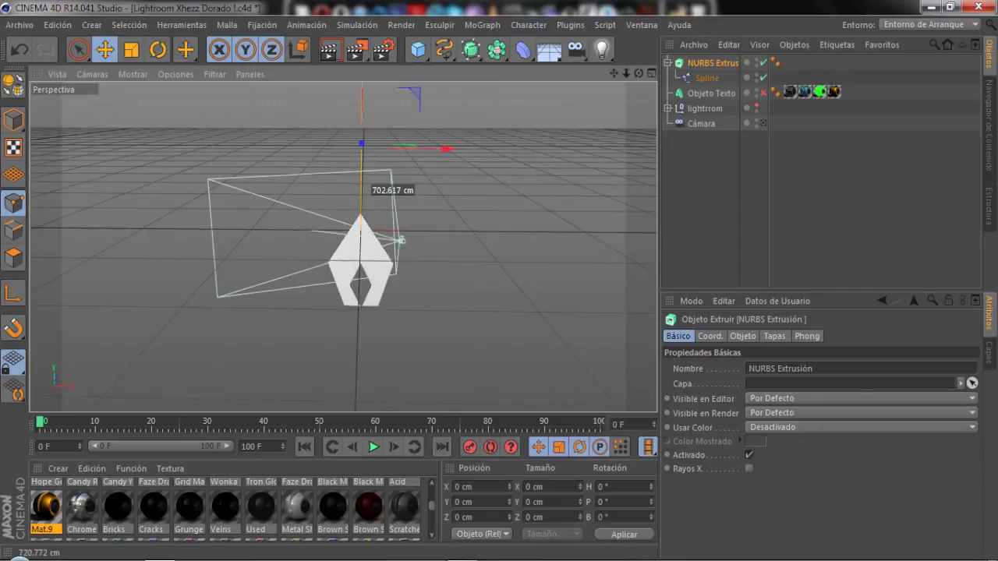
pyautogui.moveTo(366, 168); pyautogui.dragTo(367, 157)
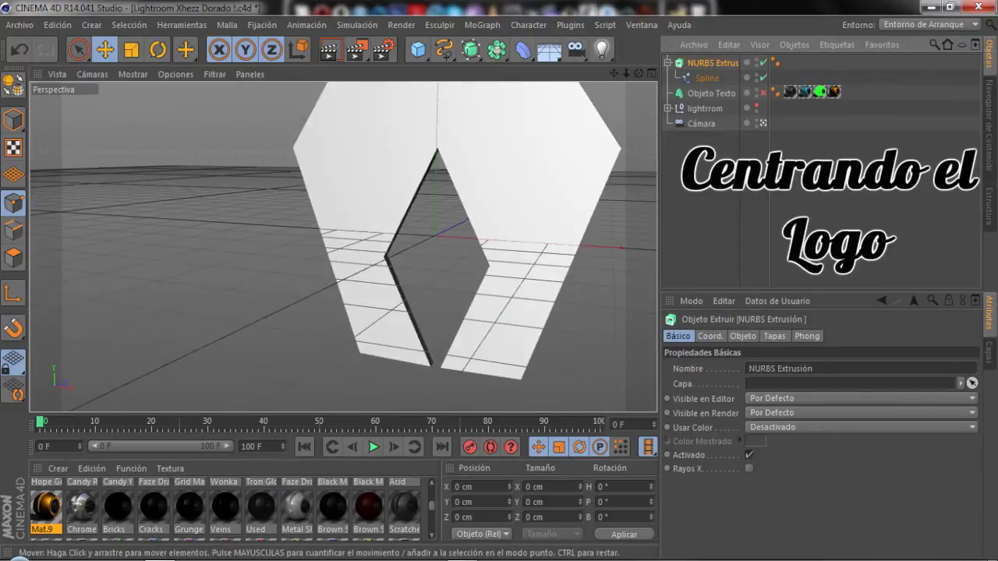
# View through the scene camera and scale the extruded logo to about 74.2%
pyautogui.click(701, 123)
pyautogui.click(763, 123)
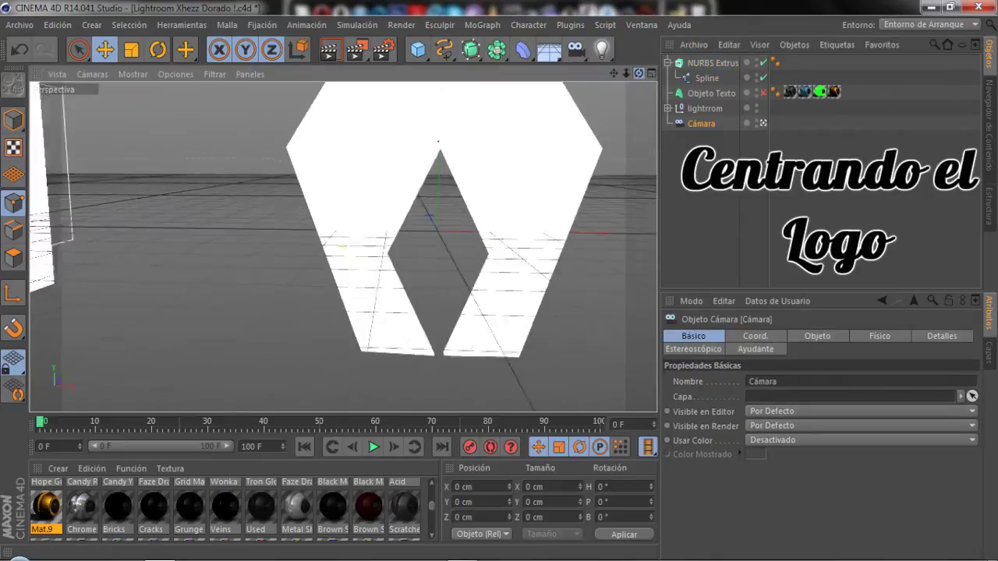
pyautogui.keyDown('alt'); pyautogui.moveTo(432, 142); pyautogui.dragTo(367, 145); pyautogui.keyUp('alt')
pyautogui.click(390, 148)
pyautogui.press('t')
pyautogui.press('e')
pyautogui.click(713, 63)
# Lower the logo in the scene, checking its framing through the scene camera
pyautogui.click(763, 123)
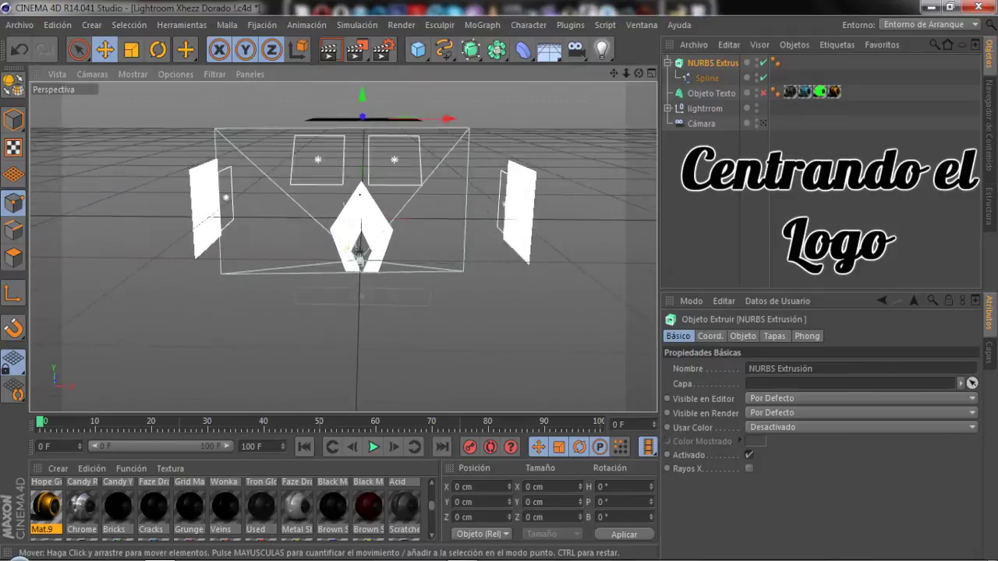
pyautogui.moveTo(359, 248); pyautogui.dragTo(357, 286)
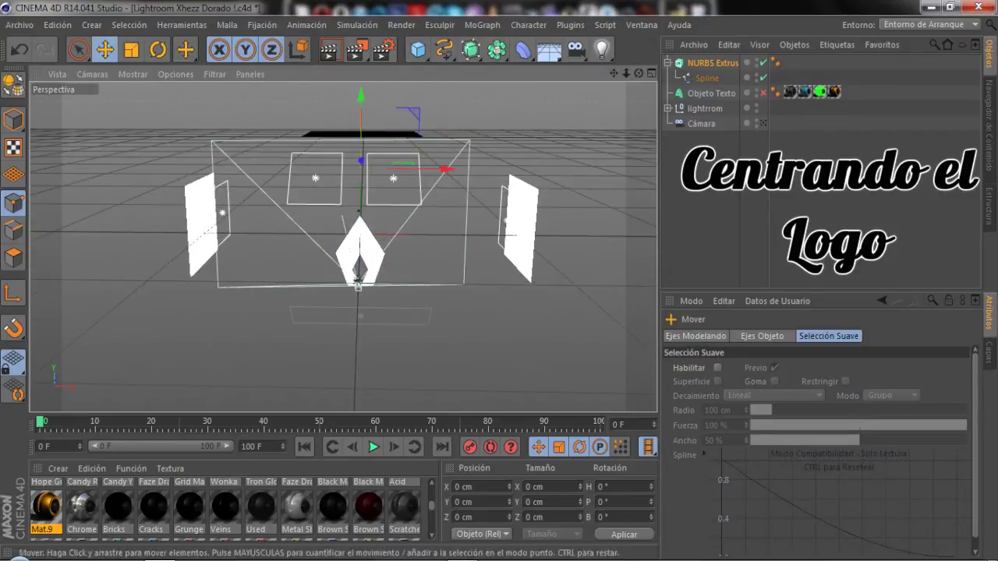
pyautogui.click(131, 49)
pyautogui.click(104, 49)
pyautogui.moveTo(359, 195); pyautogui.dragTo(357, 258)
pyautogui.click(763, 123)
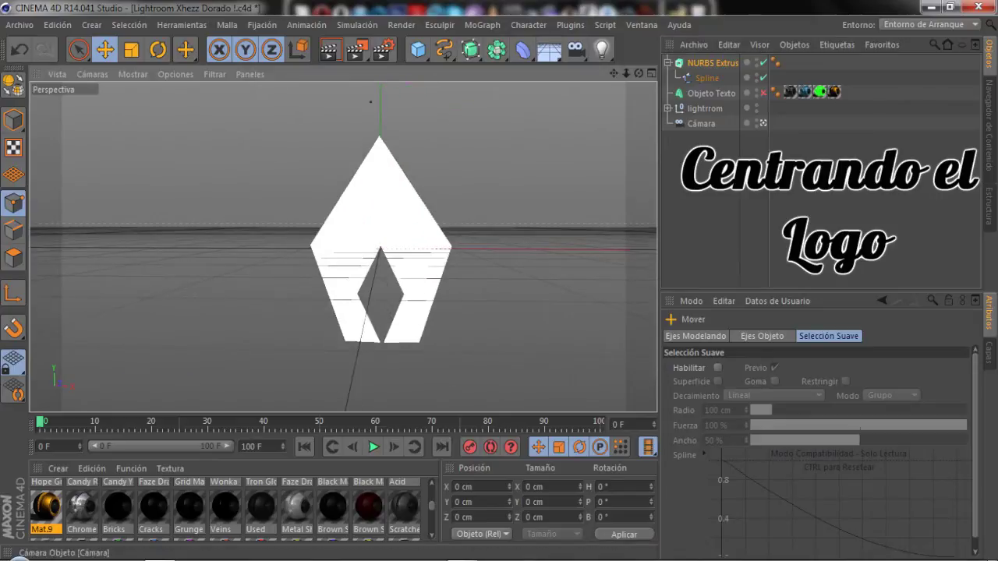
pyautogui.click(763, 123)
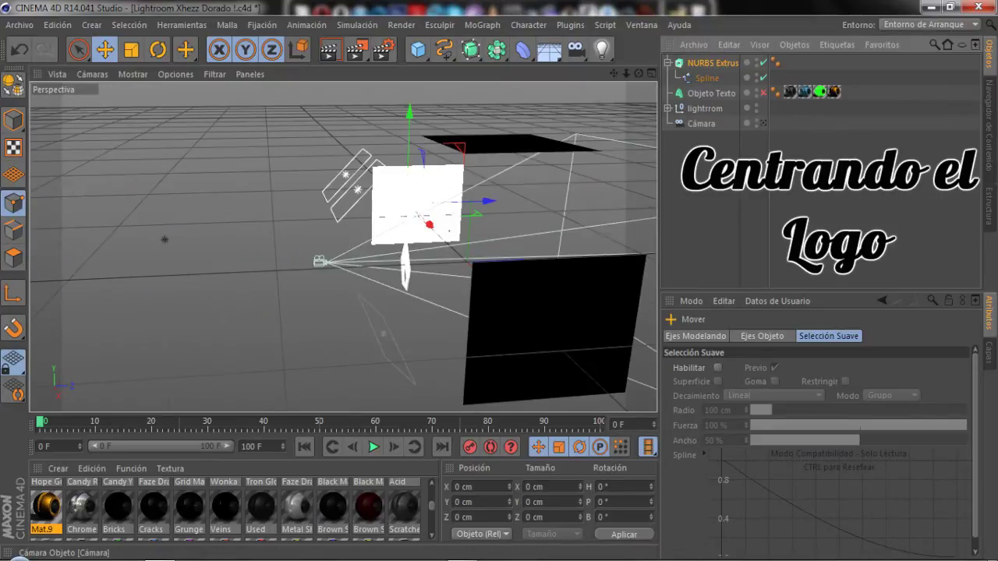
pyautogui.click(711, 62)
pyautogui.click(763, 123)
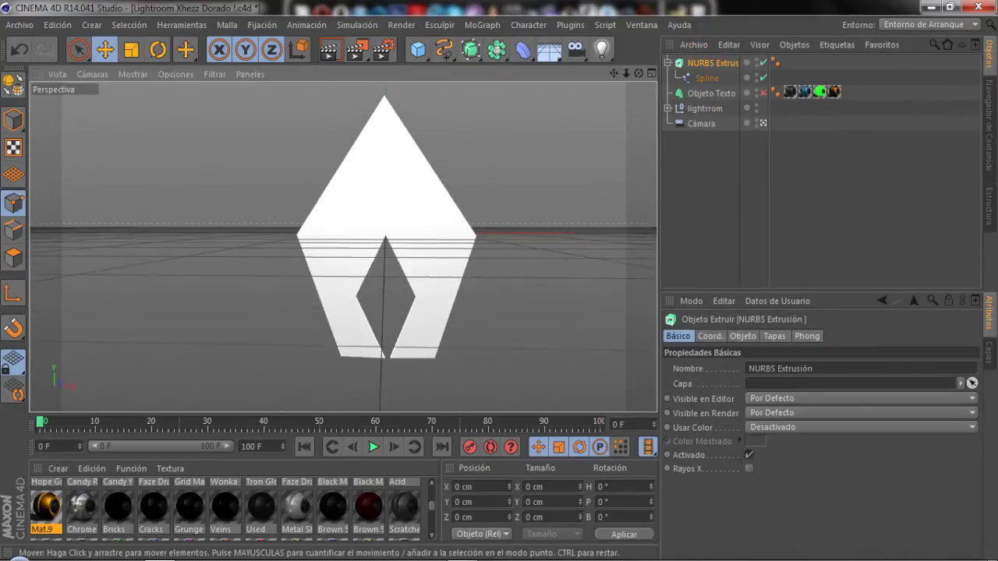
pyautogui.click(763, 123)
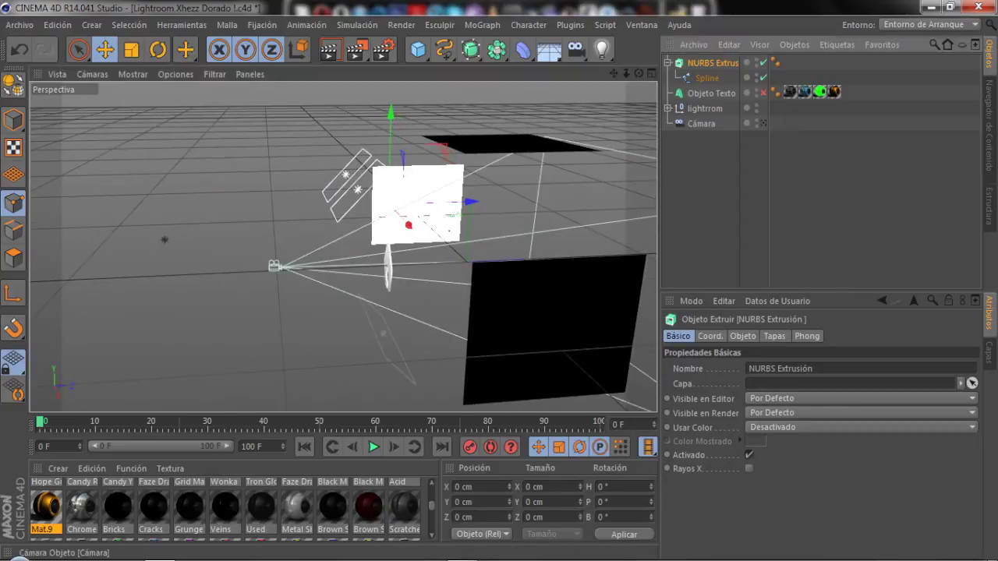
pyautogui.click(763, 123)
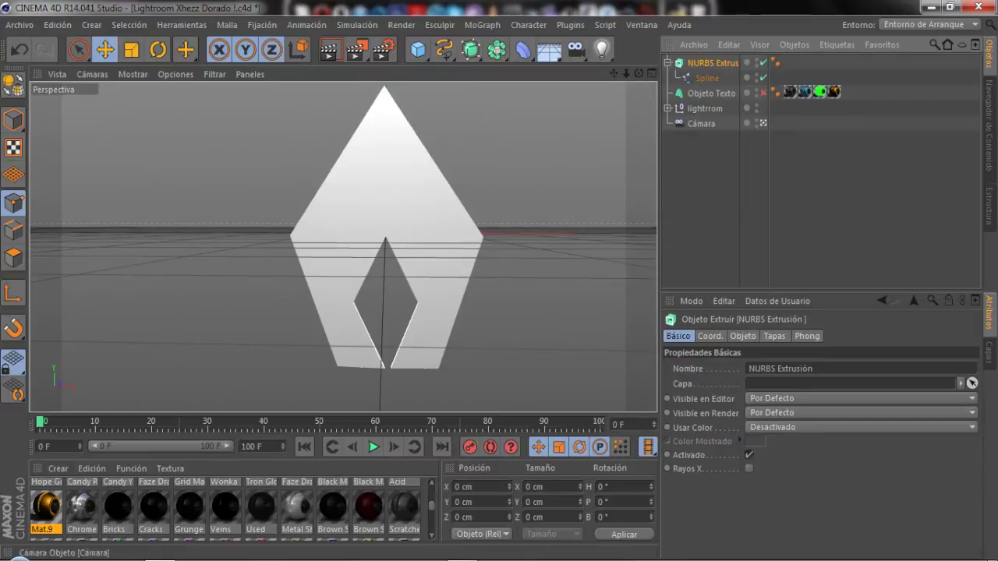
pyautogui.click(742, 336)
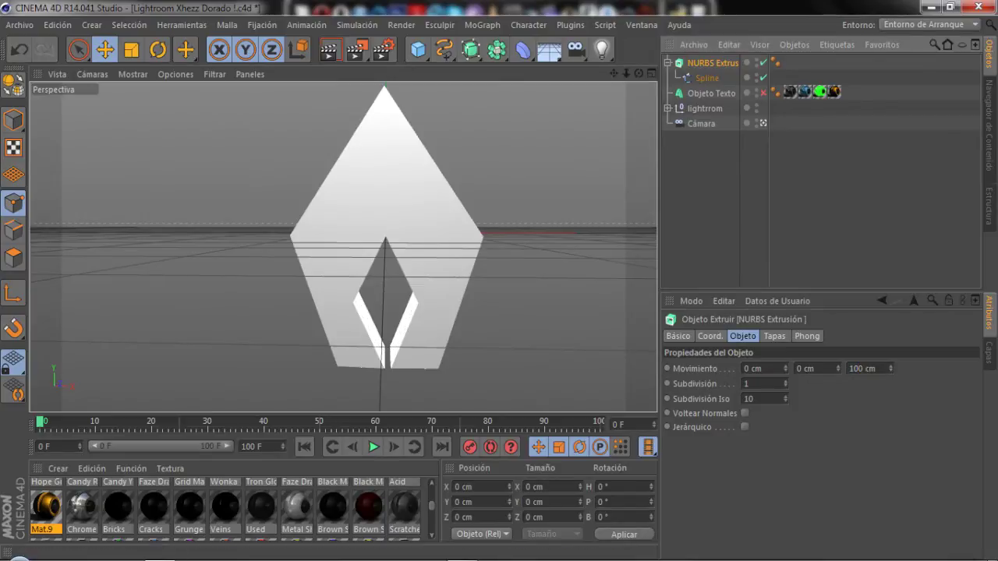
# Set both start and end caps to Tapa con Canto with a 2 cm fillet radius
pyautogui.click(774, 336)
pyautogui.click(811, 368)
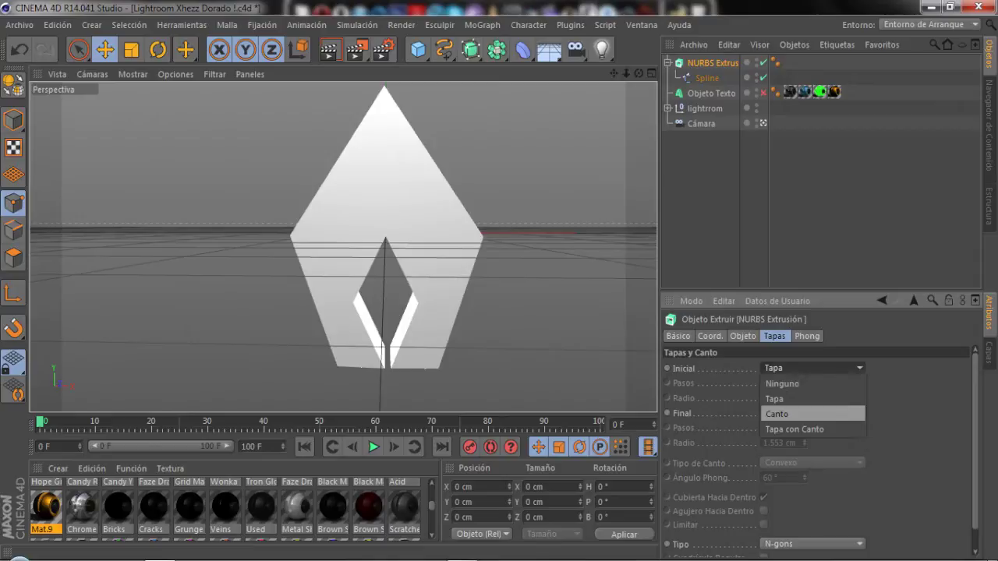
pyautogui.click(793, 428)
pyautogui.click(811, 368)
pyautogui.click(793, 428)
pyautogui.click(810, 413)
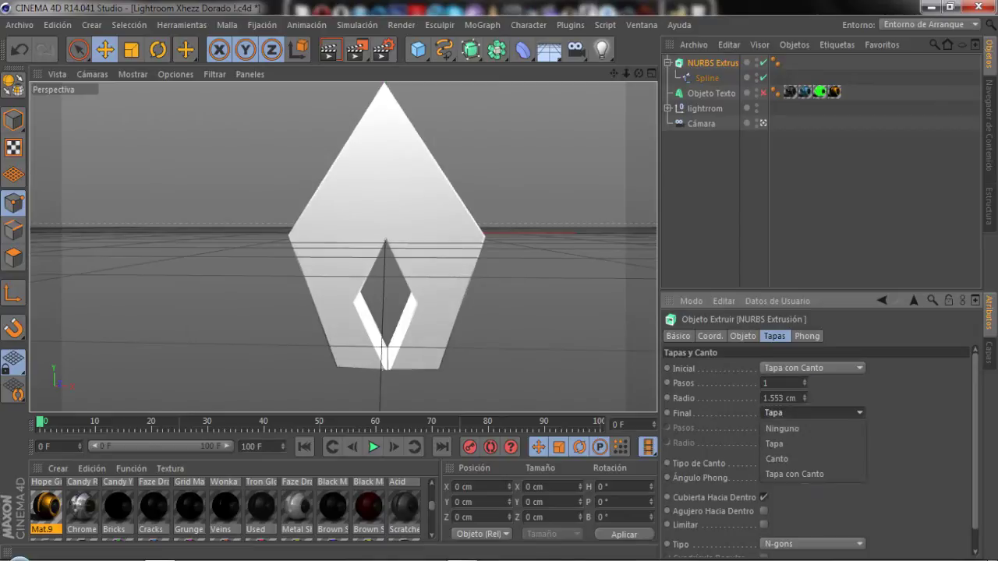
pyautogui.click(794, 473)
pyautogui.doubleClick(780, 398)
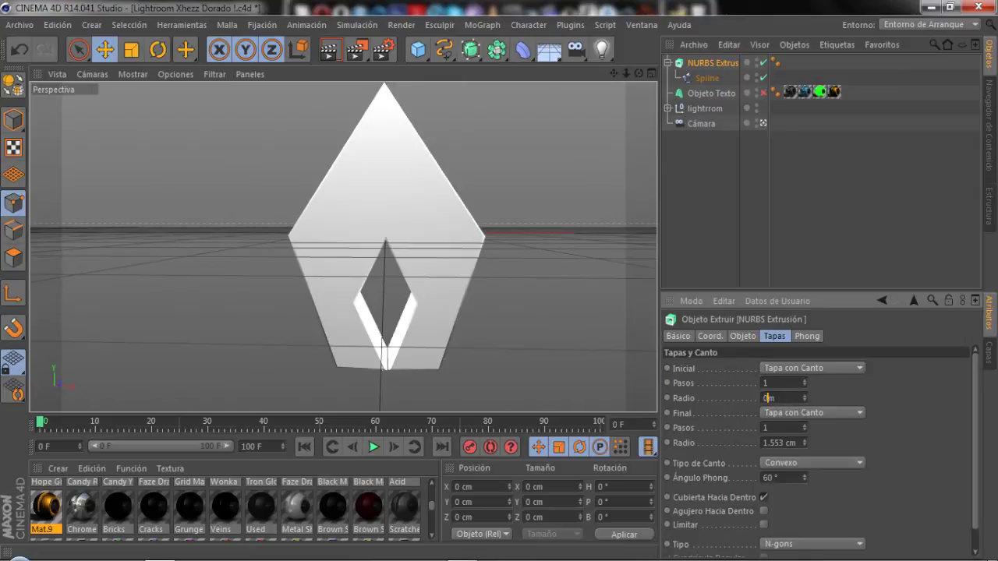
pyautogui.moveTo(789, 443); pyautogui.dragTo(764, 442)
pyautogui.write('2')
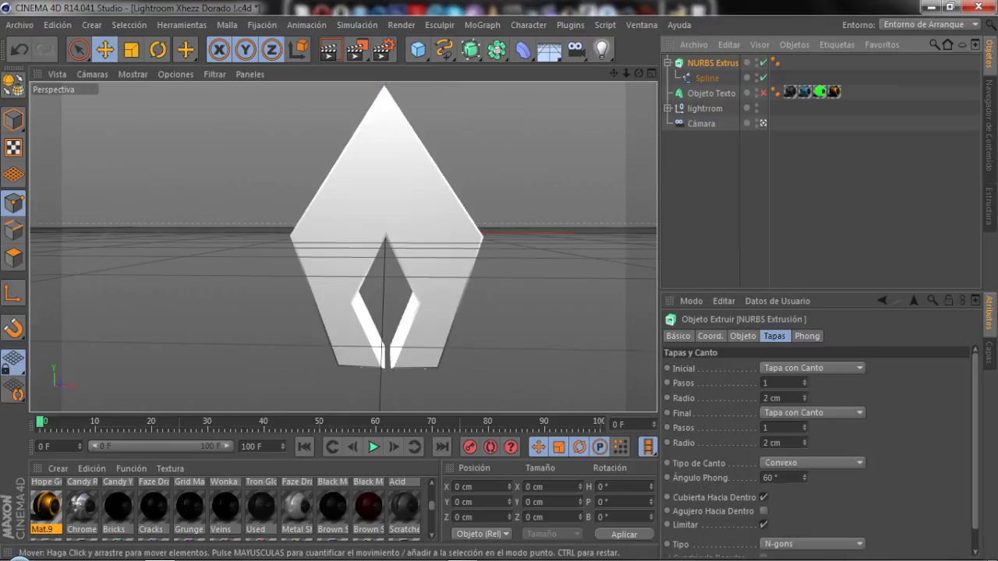
# Inspect the rounded edges and enlarge the materials area to select Black Mat
pyautogui.moveTo(638, 73)
pyautogui.mouseDown()
pyautogui.moveTo(627, 74)
pyautogui.moveTo(636, 75)
pyautogui.mouseUp()
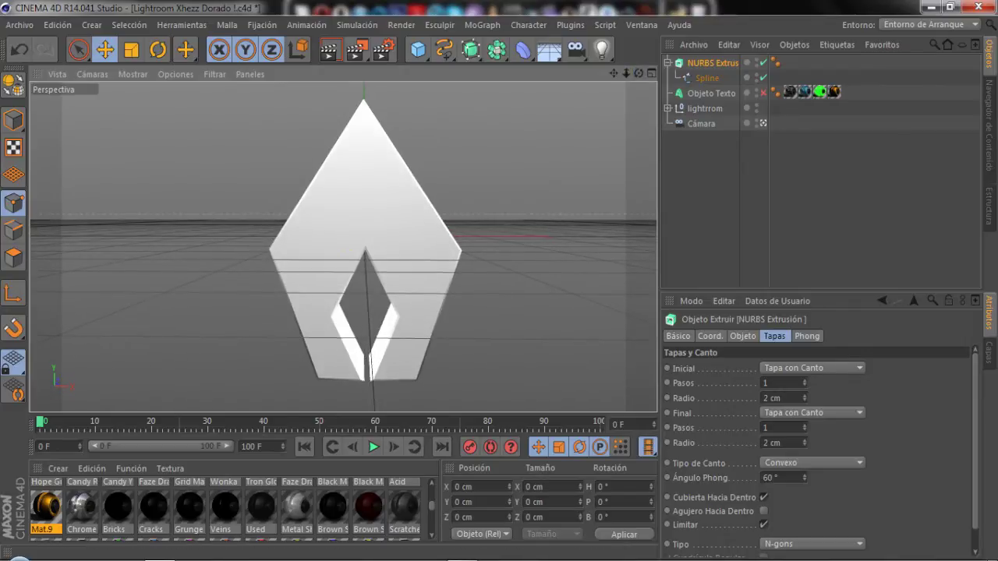
pyautogui.moveTo(343, 414); pyautogui.dragTo(343, 259)
pyautogui.click(82, 401)
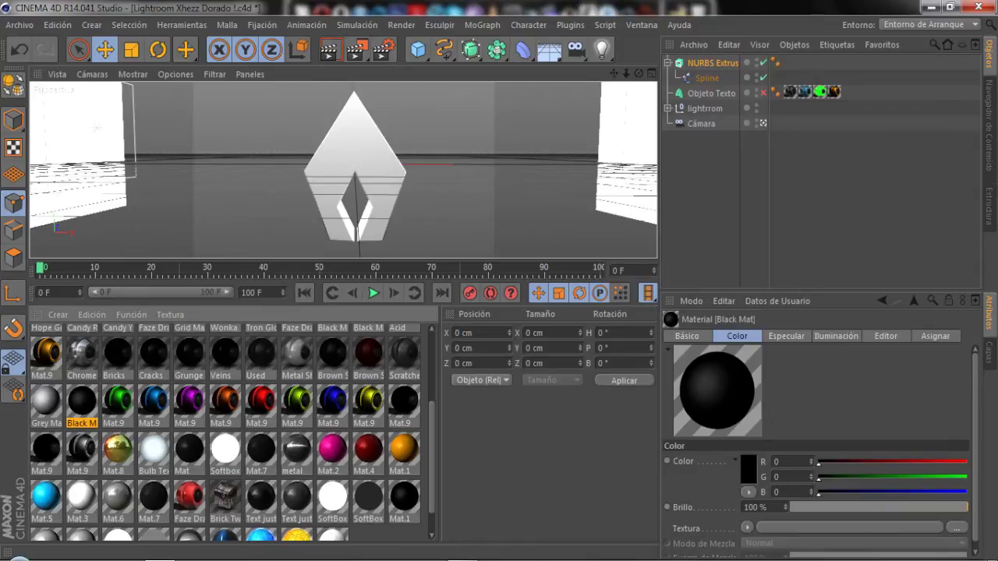
# Apply Mat.9 to the NURBS Extrusión logo and render the viewport
pyautogui.click(82, 448)
pyautogui.moveTo(81, 448); pyautogui.dragTo(711, 62)
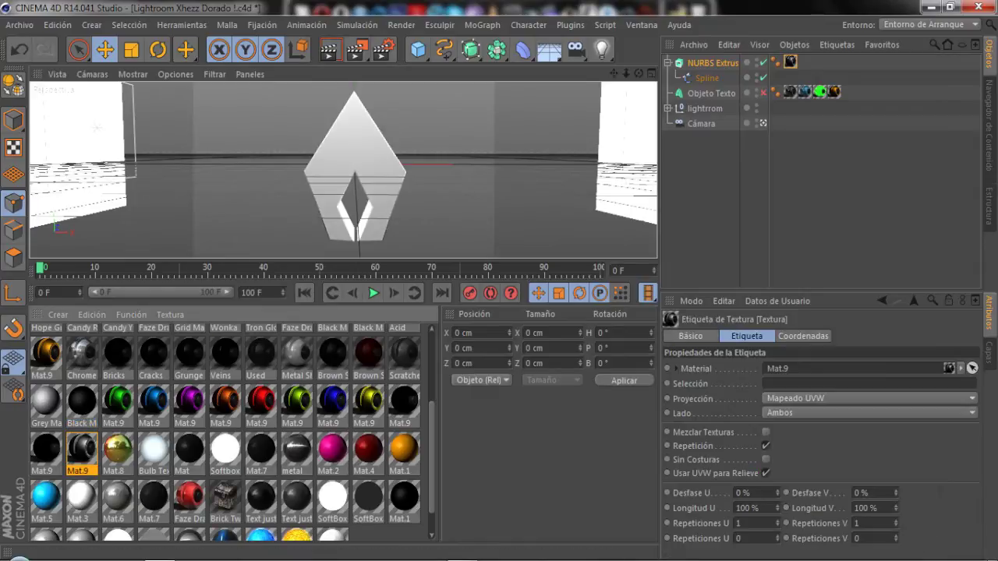
pyautogui.moveTo(343, 260); pyautogui.dragTo(343, 413)
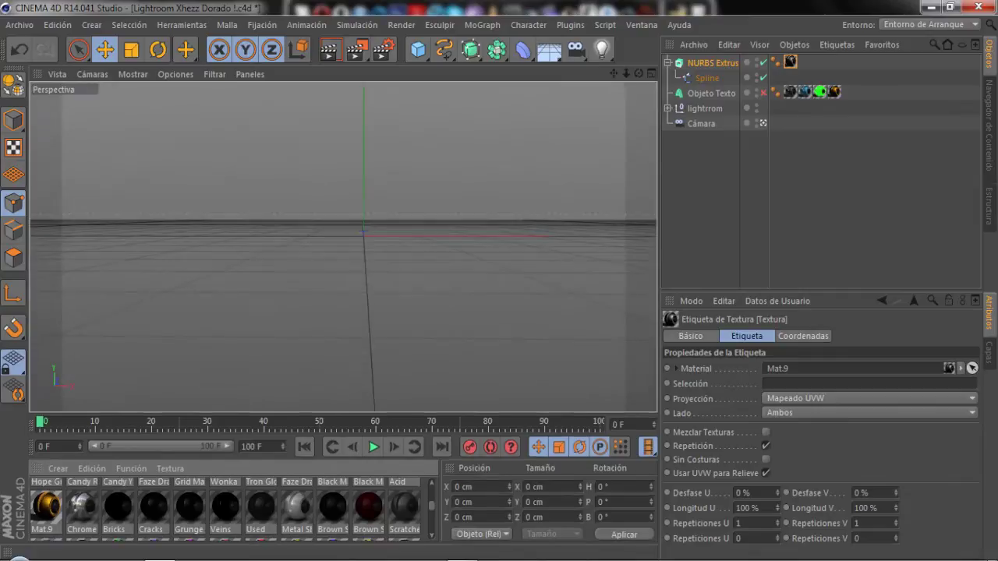
pyautogui.click(329, 49)
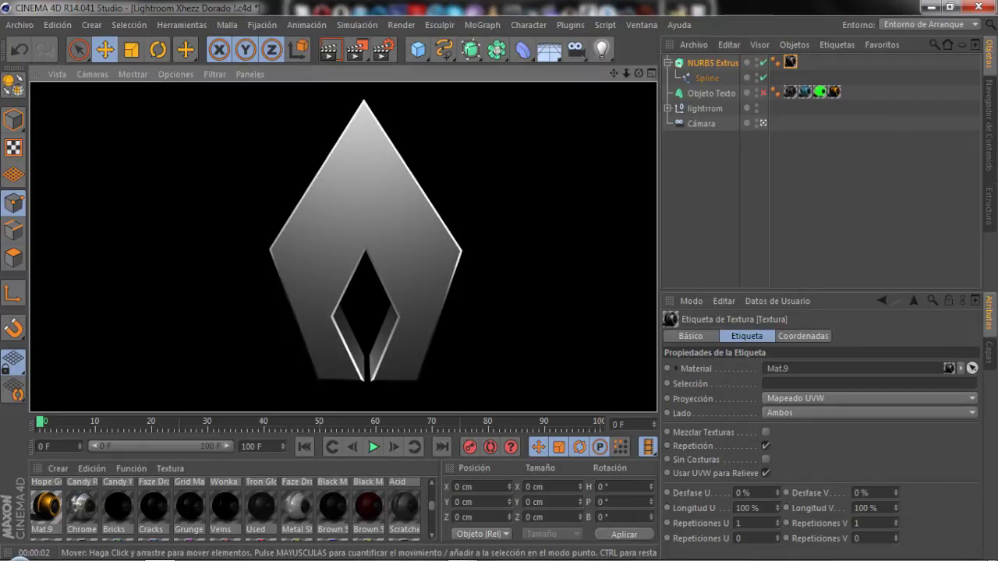
# Switch to a single maximized Front view and zoom in on the logo
pyautogui.press('F5')
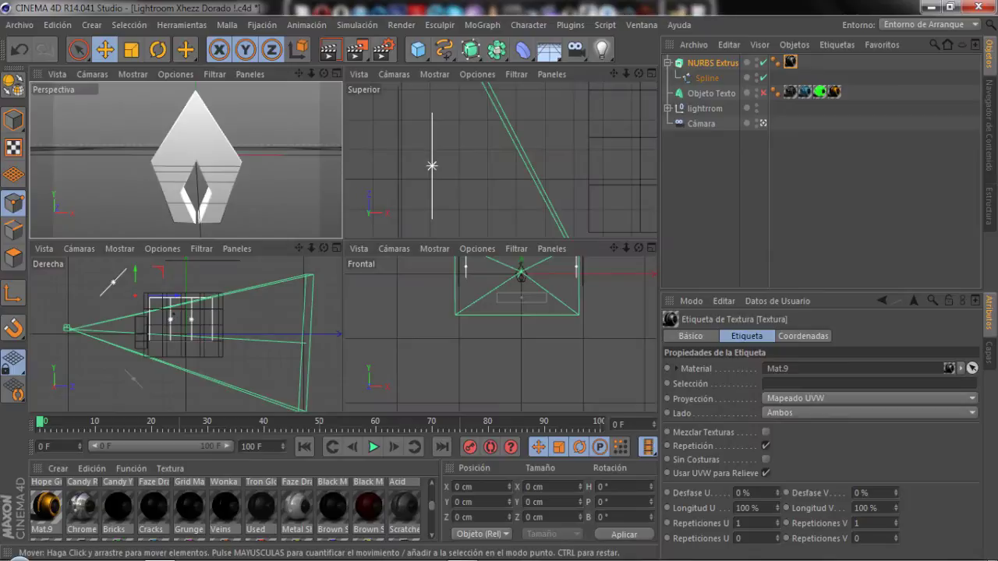
pyautogui.press('F4')
pyautogui.scroll(3, 385, 225)
pyautogui.scroll(2, 385, 226)
pyautogui.scroll(2, 385, 225)
# Add a Circle spline (Círculo) with a 200 cm radius around the logo
pyautogui.click(443, 49)
pyautogui.rightClick(444, 49)
pyautogui.press('Escape')
pyautogui.click(444, 49)
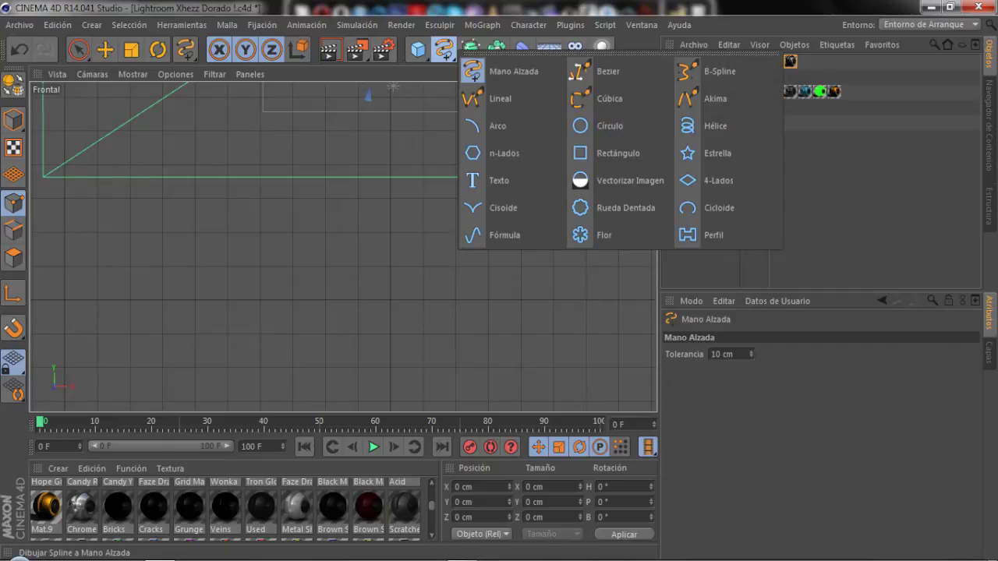
pyautogui.click(600, 126)
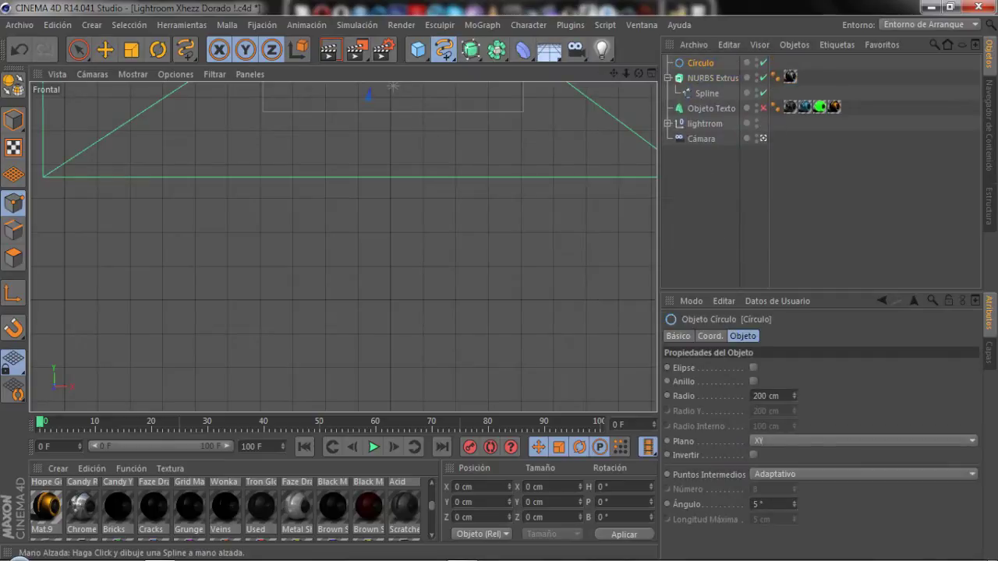
# Return to the single Perspective view
pyautogui.click(443, 49)
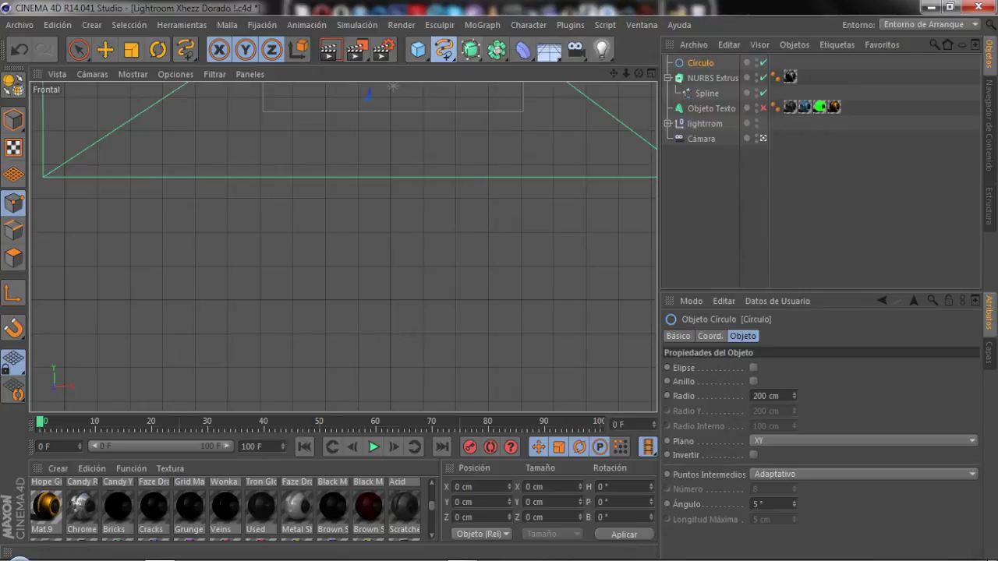
pyautogui.scroll(-5, 343, 247)
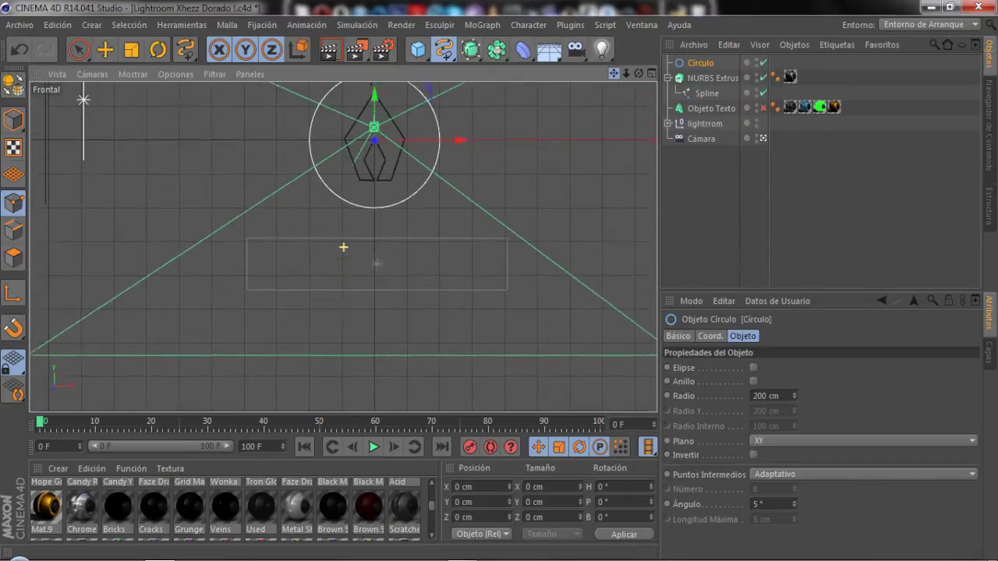
pyautogui.scroll(1, 381, 204)
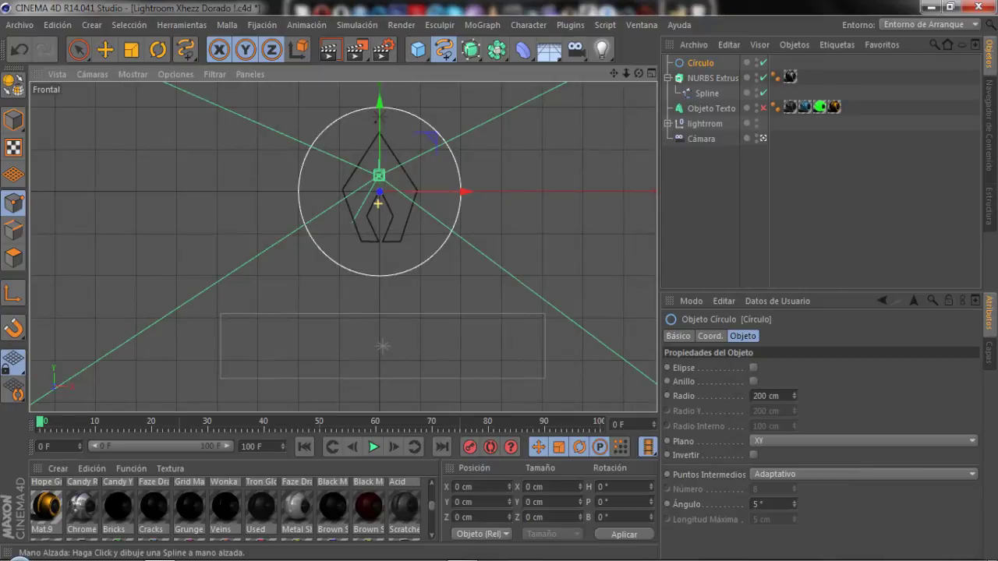
pyautogui.press('F5')
pyautogui.press('F1')
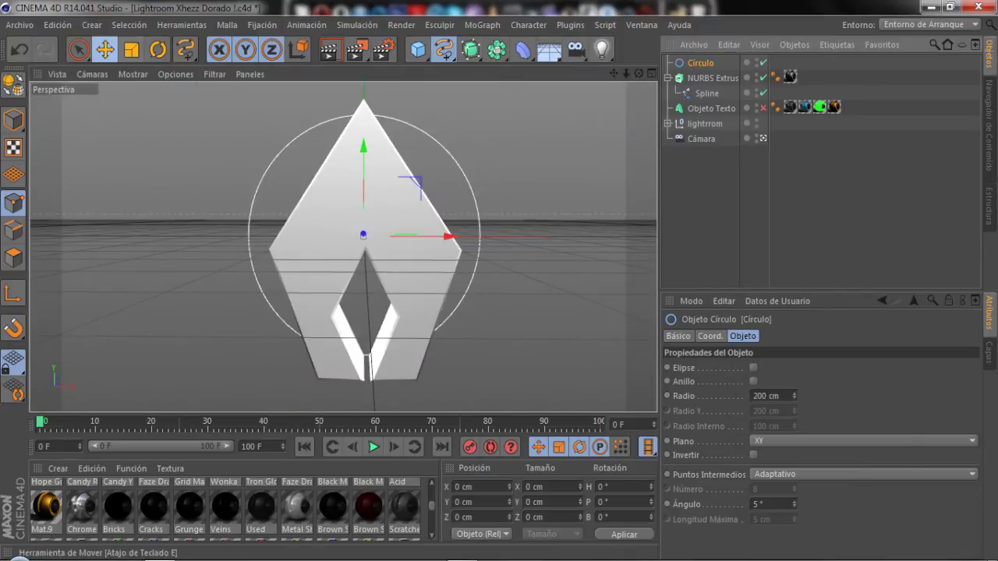
# Move the circle down onto the logo and scale it to a 267 cm radius
pyautogui.click(105, 49)
pyautogui.moveTo(379, 237); pyautogui.dragTo(379, 256)
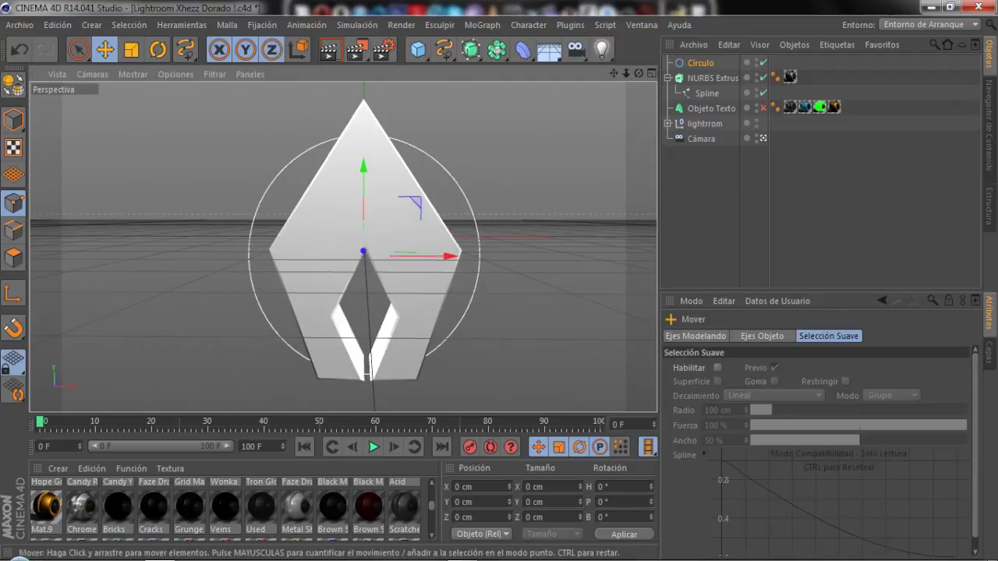
pyautogui.click(131, 49)
pyautogui.moveTo(335, 251)
pyautogui.mouseDown()
pyautogui.moveTo(363, 248)
pyautogui.moveTo(363, 260)
pyautogui.mouseUp()
pyautogui.click(106, 49)
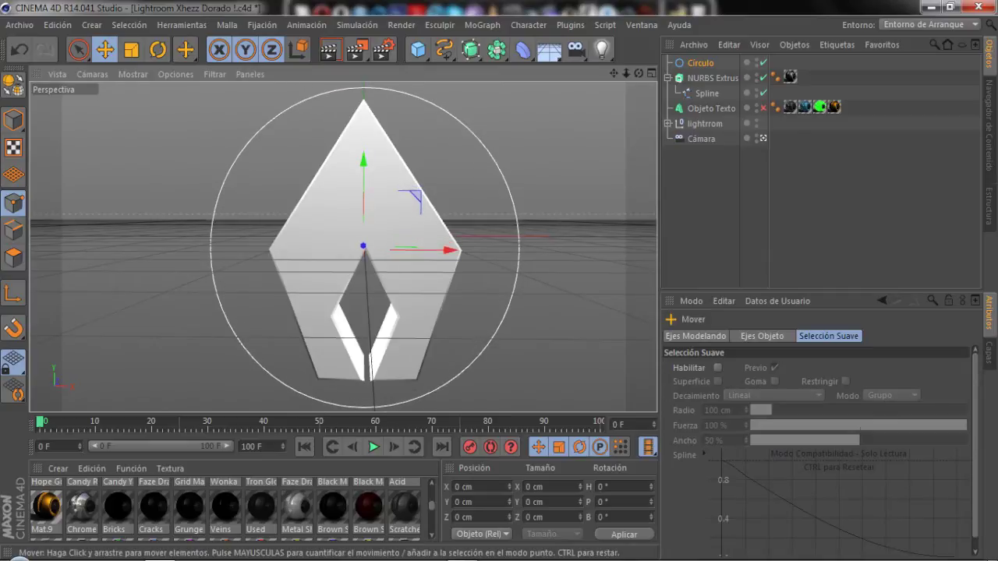
# Add an Extrude NURBS and place the circle inside it as a solid disc
pyautogui.click(471, 49)
pyautogui.click(647, 69)
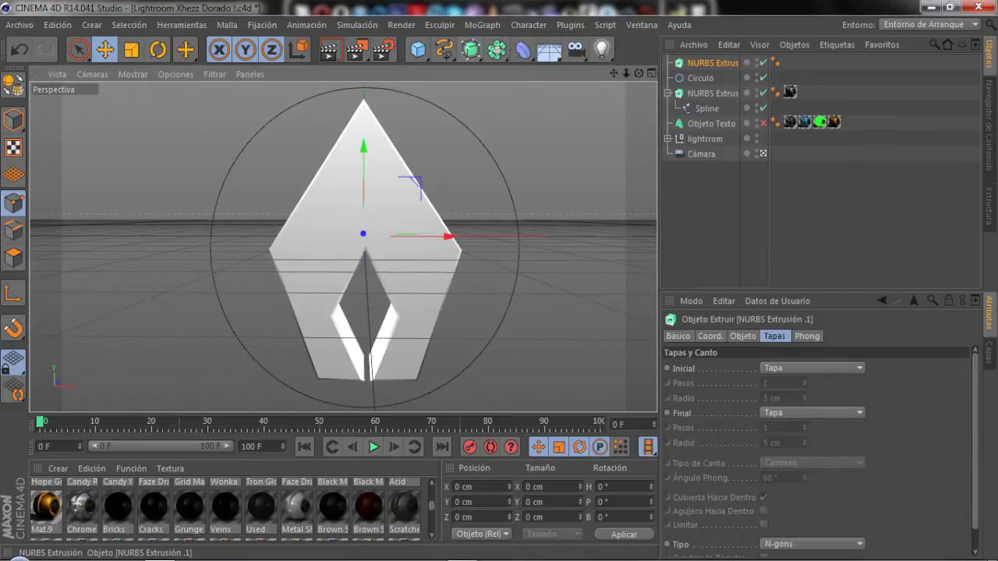
pyautogui.moveTo(700, 78); pyautogui.dragTo(711, 63)
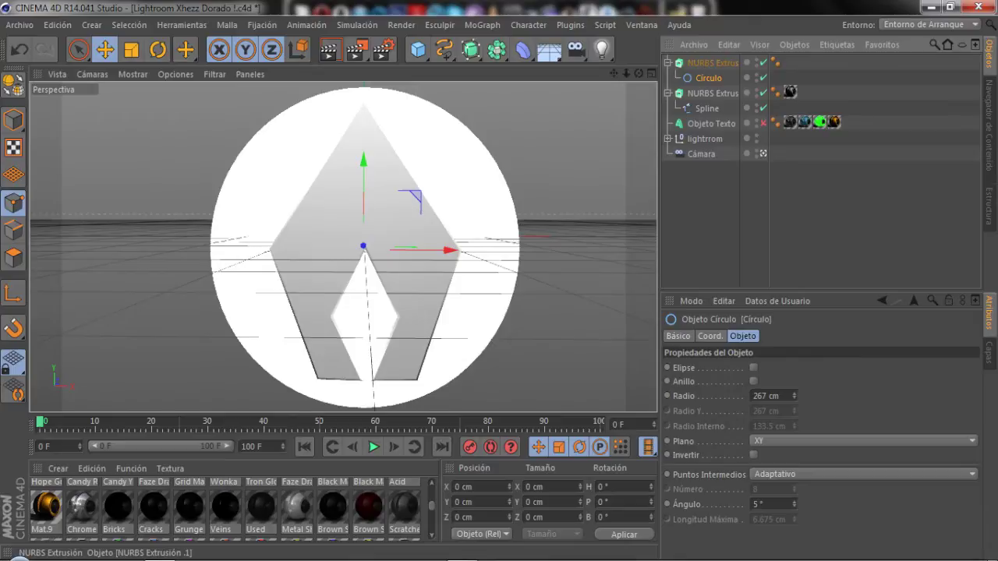
# Set both the start and end caps to fillet-only (Canto), then move the ring left in front of the white plane
pyautogui.click(711, 63)
pyautogui.click(811, 368)
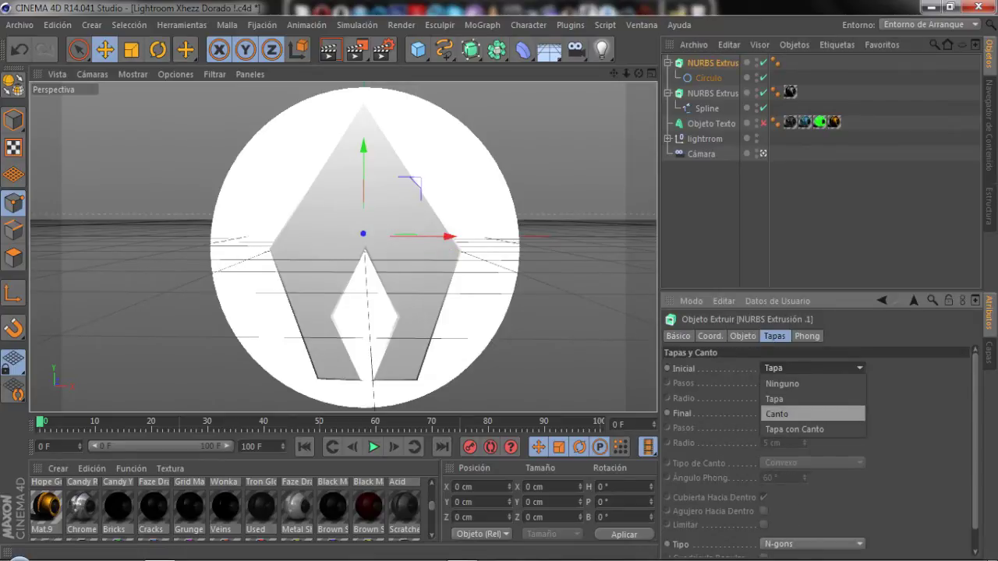
pyautogui.click(802, 414)
pyautogui.click(811, 412)
pyautogui.click(787, 457)
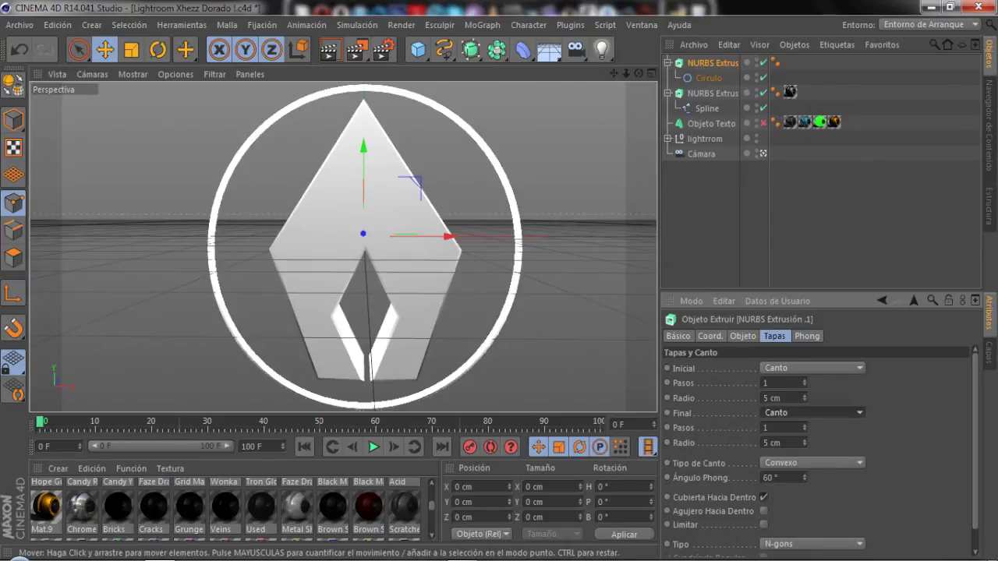
pyautogui.click(763, 154)
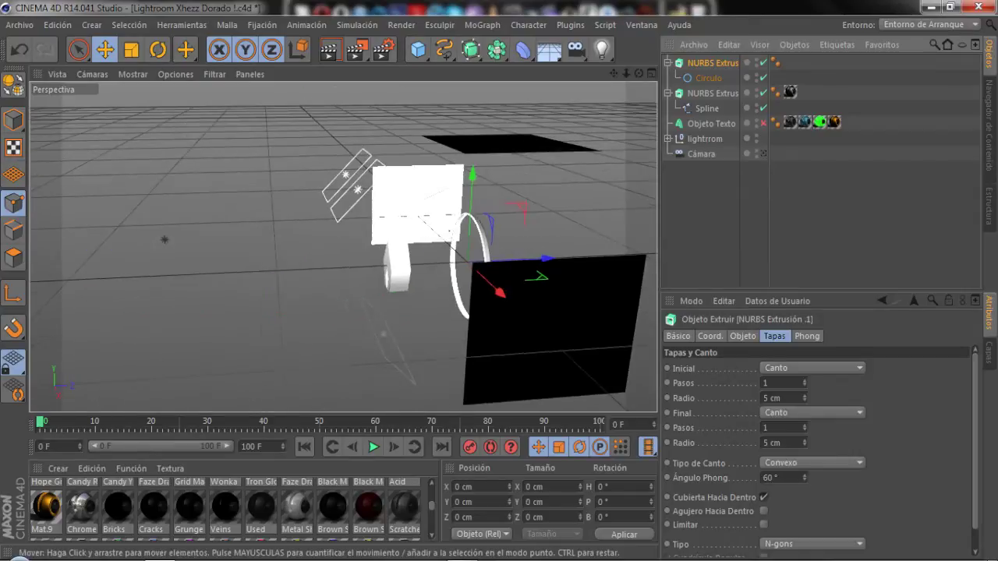
pyautogui.moveTo(491, 273)
pyautogui.mouseDown()
pyautogui.moveTo(415, 272)
pyautogui.moveTo(335, 234)
pyautogui.mouseUp()
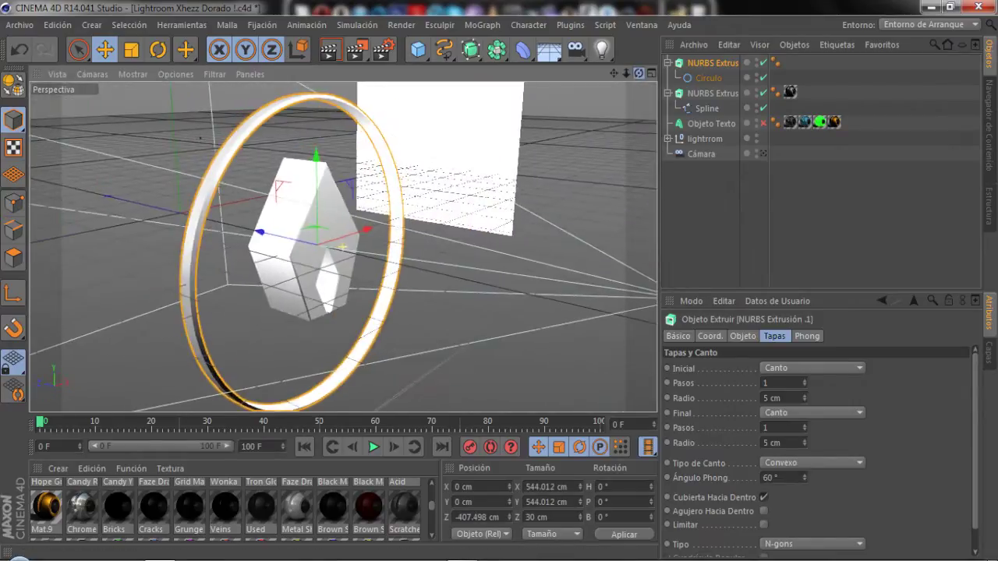
# Cycle viewport layouts and return to the maximized Perspective view
pyautogui.click(104, 49)
pyautogui.click(131, 49)
pyautogui.press('F5')
pyautogui.press('F3')
pyautogui.press('F5')
pyautogui.press('F1')
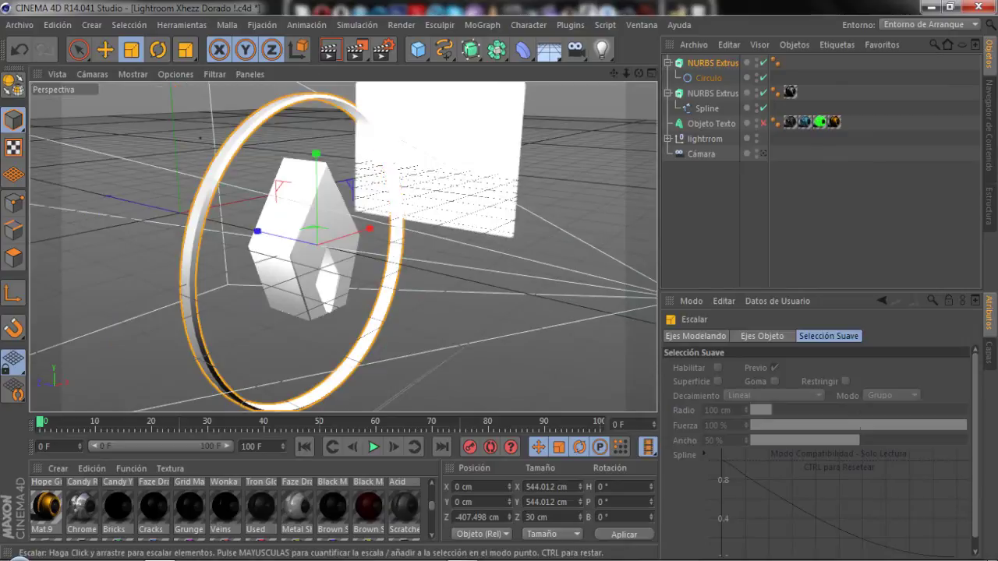
# Set both fillet cap radii to 10 cm with 2 steps, then view through the scene camera
pyautogui.click(712, 62)
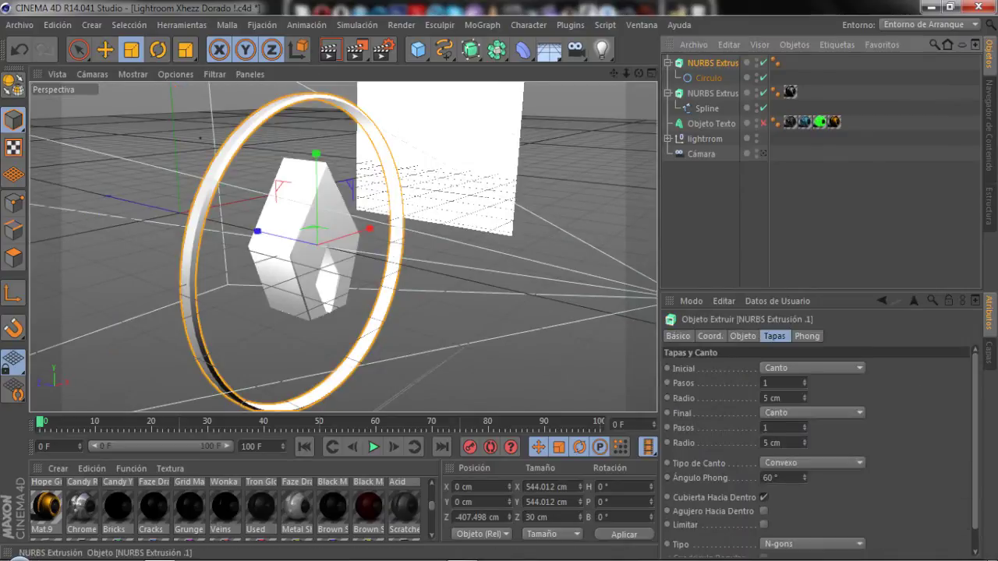
pyautogui.doubleClick(771, 397)
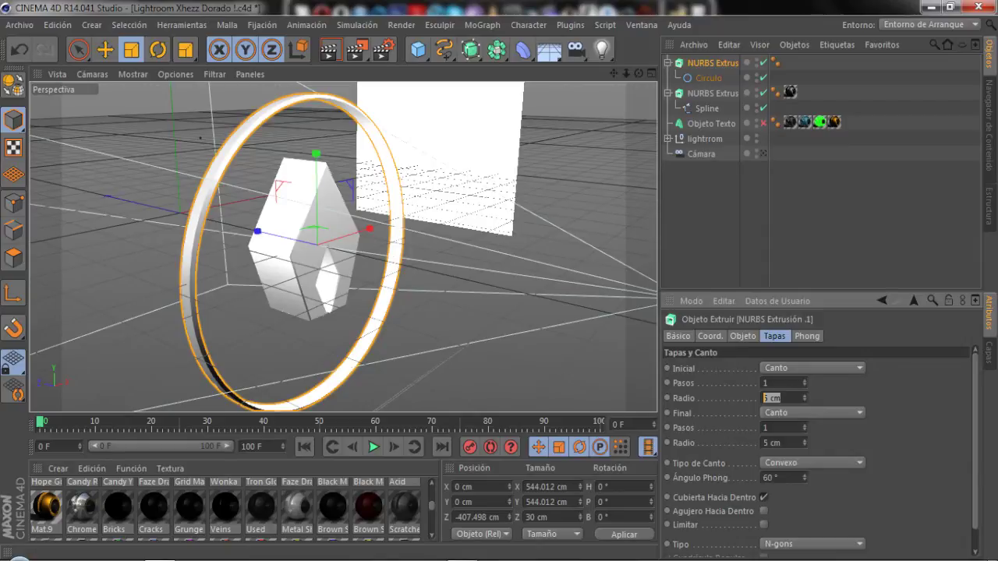
pyautogui.write('10')
pyautogui.press('Return')
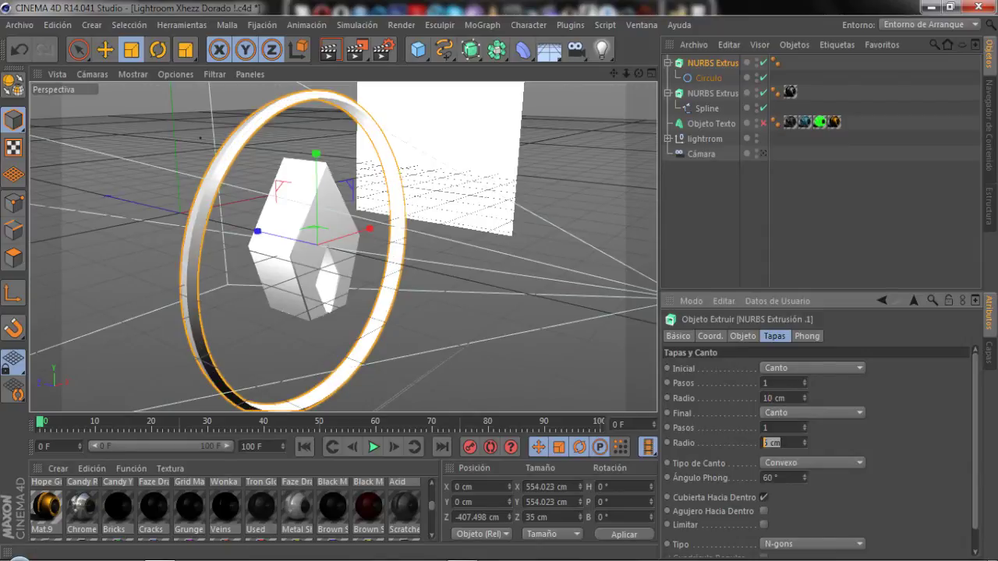
pyautogui.write('10')
pyautogui.press('Return')
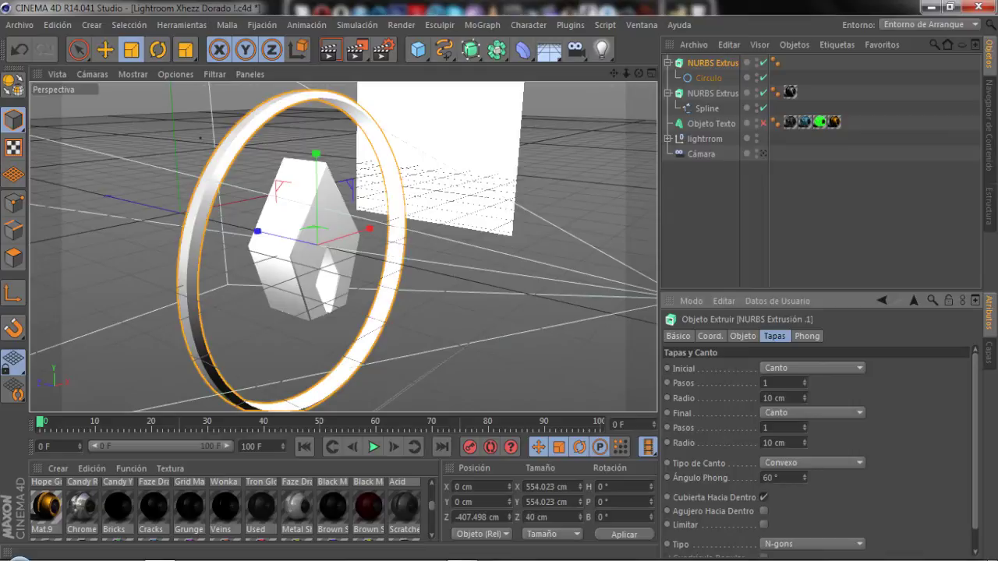
pyautogui.write('2')
pyautogui.press('Return')
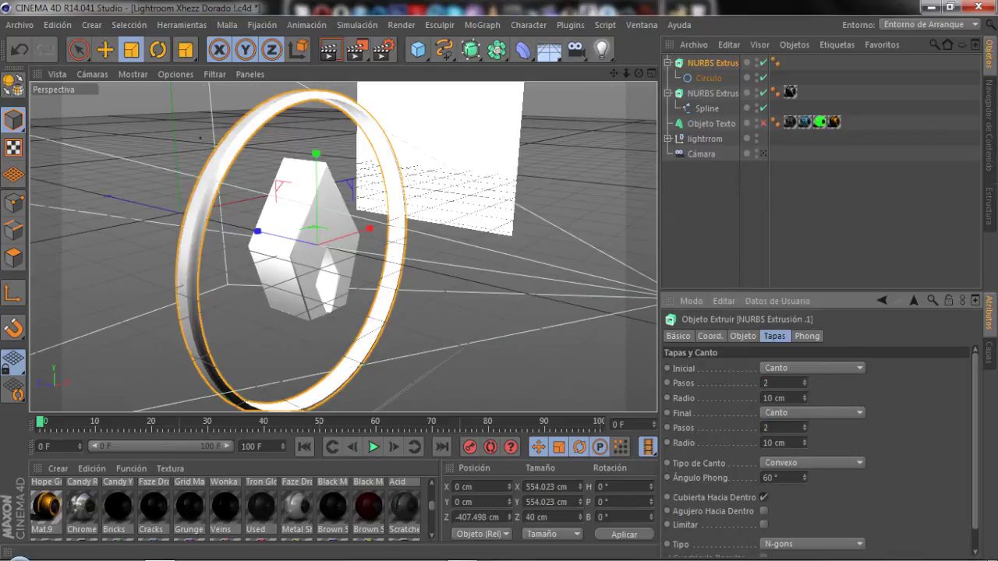
pyautogui.click(763, 153)
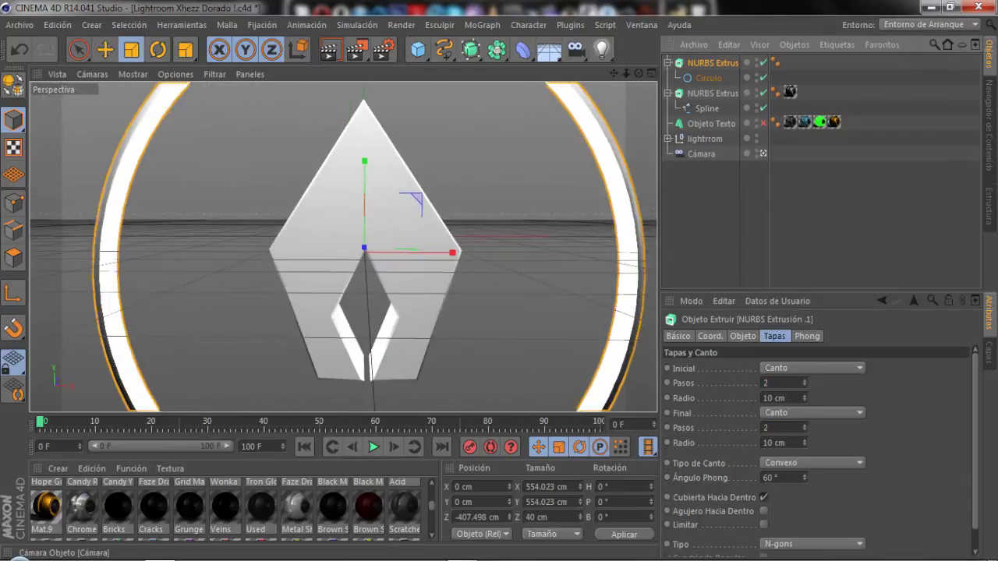
# Scale the ring down to 284.214 cm across and raise it to Y 12.337 cm
pyautogui.click(131, 49)
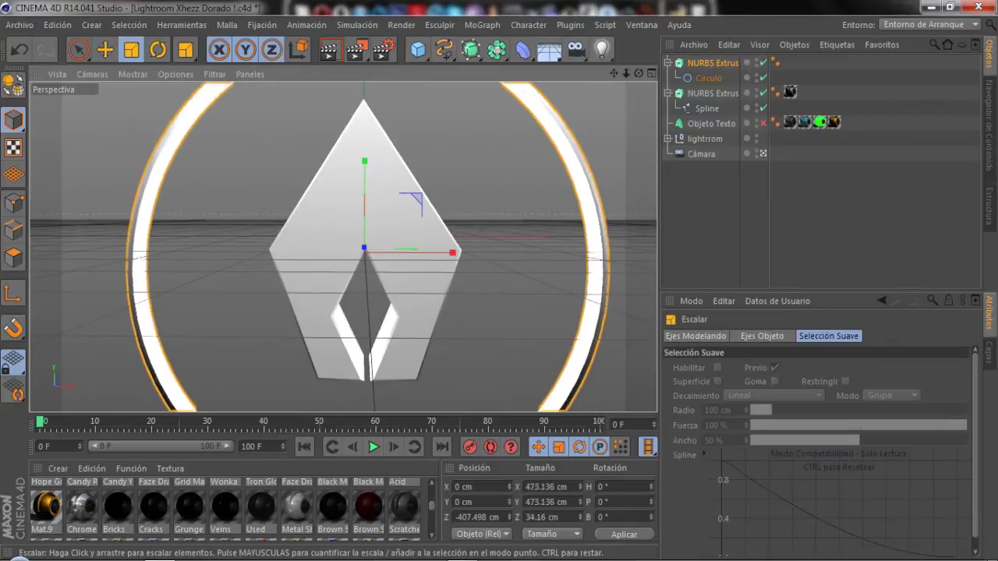
pyautogui.moveTo(499, 312); pyautogui.dragTo(366, 312)
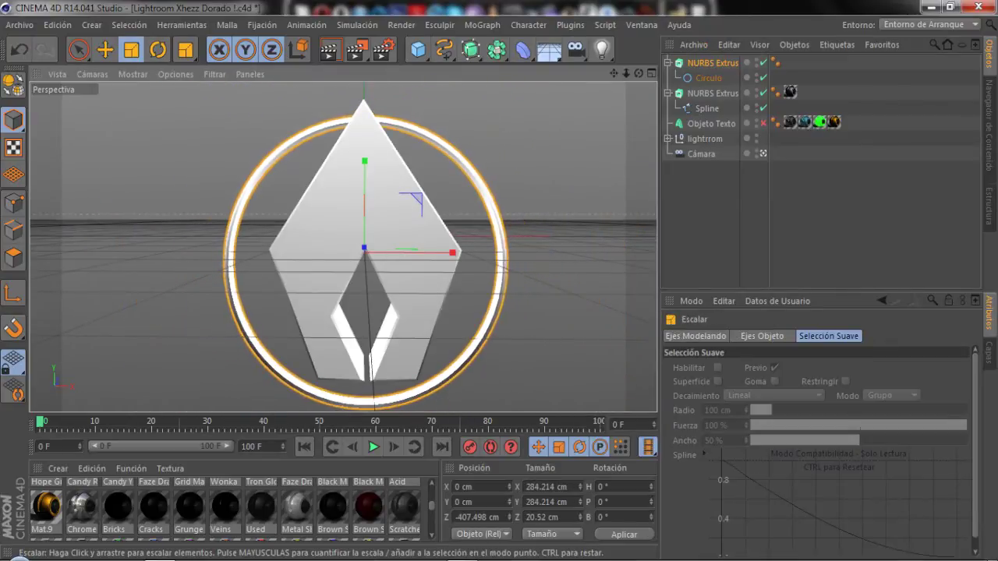
pyautogui.click(105, 49)
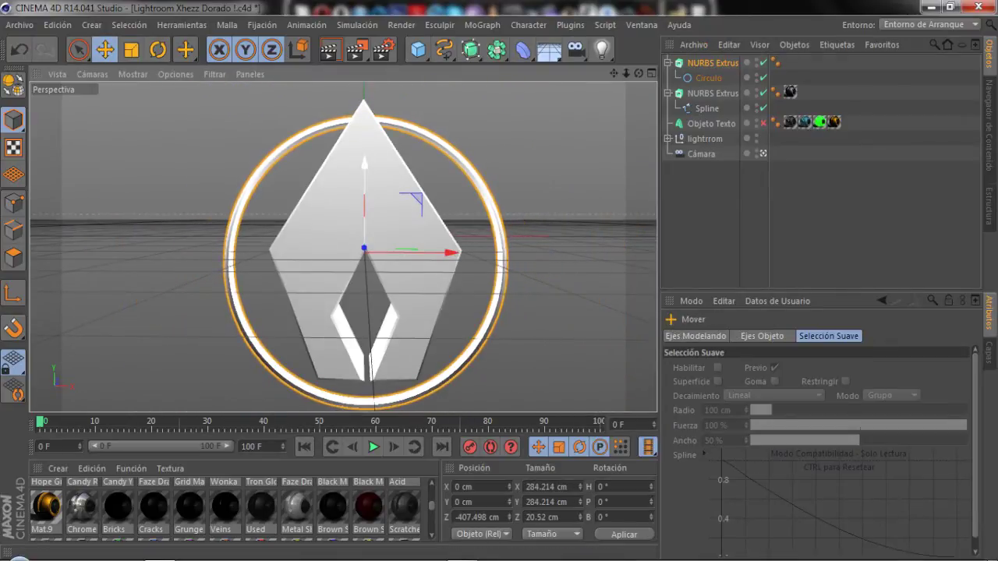
pyautogui.moveTo(364, 168); pyautogui.dragTo(364, 154)
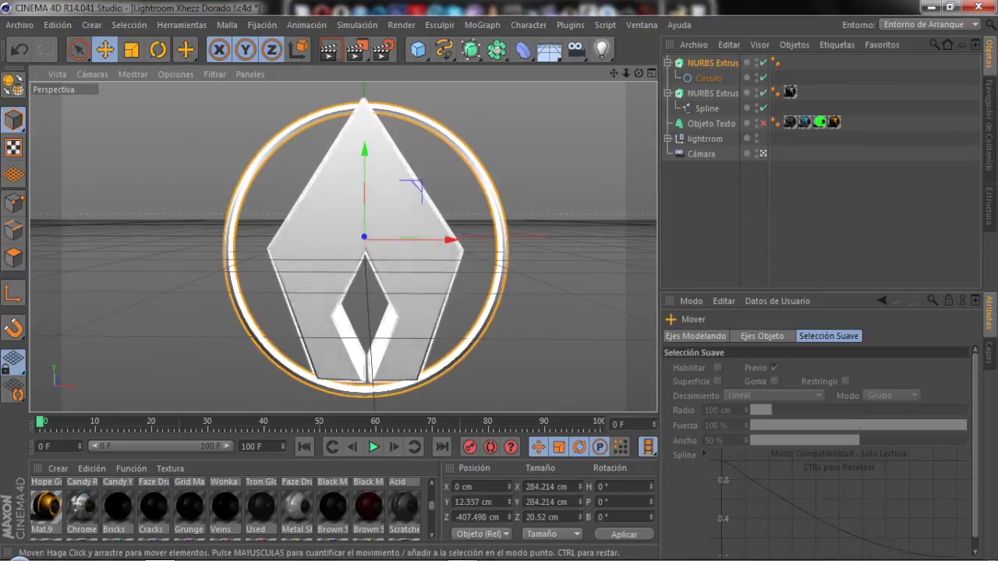
pyautogui.press('F5')
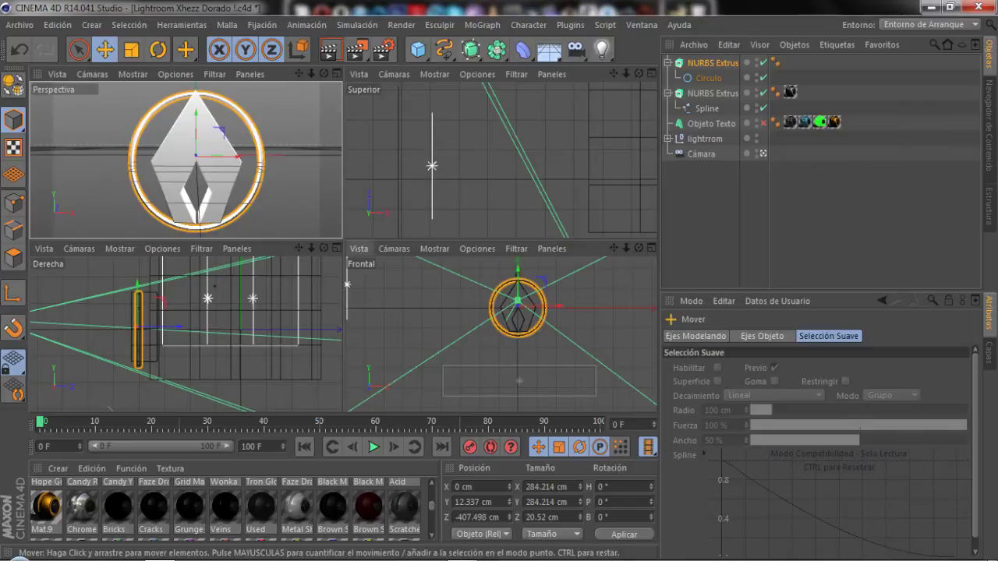
# In the maximized Right view, nudge the ring higher and back to Z -430.244 cm
pyautogui.press('F3')
pyautogui.moveTo(323, 231); pyautogui.dragTo(314, 231)
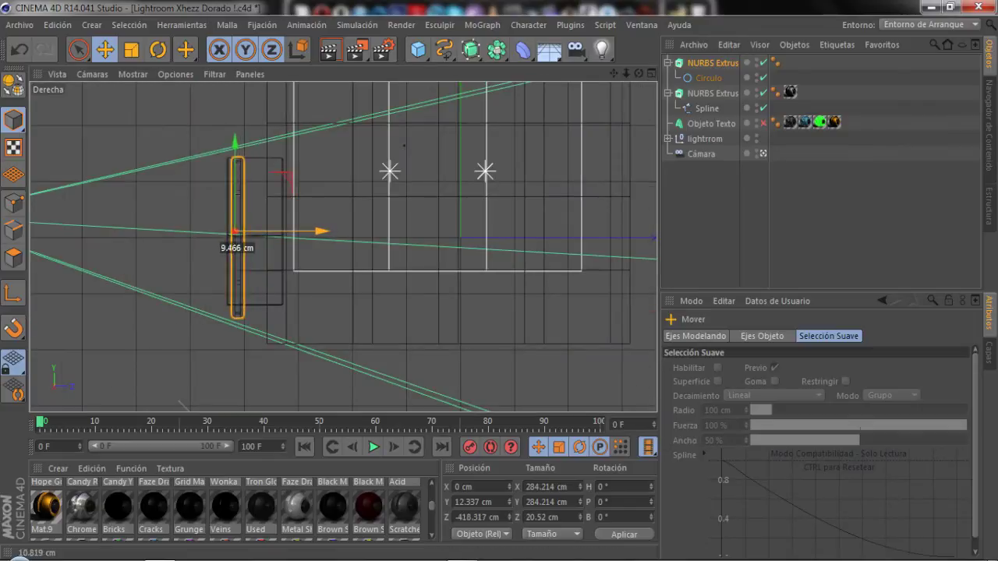
pyautogui.moveTo(232, 144); pyautogui.dragTo(231, 138)
pyautogui.moveTo(316, 229); pyautogui.dragTo(310, 229)
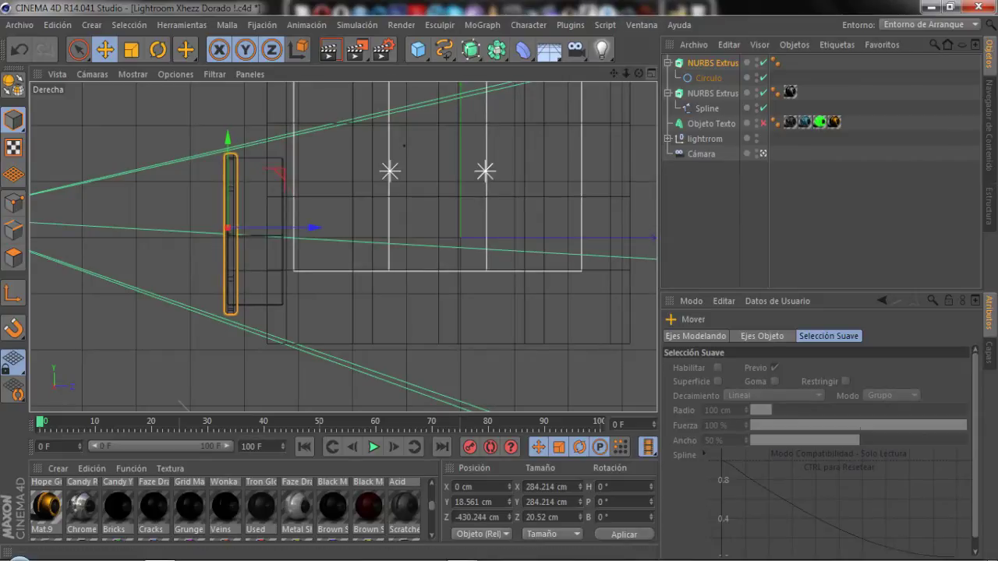
# Return to the single Perspective view and clear the selection
pyautogui.click(651, 73)
pyautogui.press('F1')
pyautogui.hotkey('ctrl', 'shift', 'a')
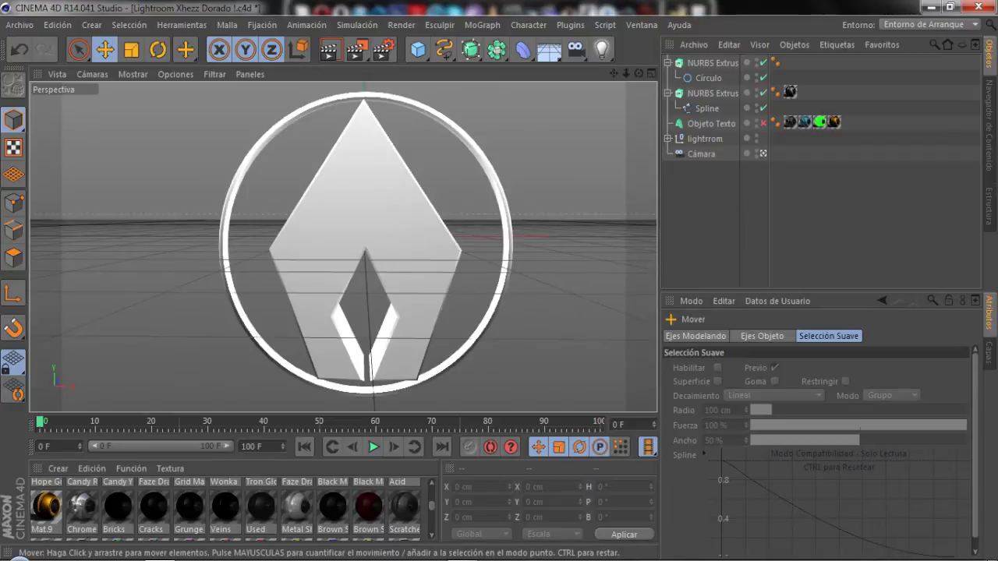
pyautogui.click(523, 49)
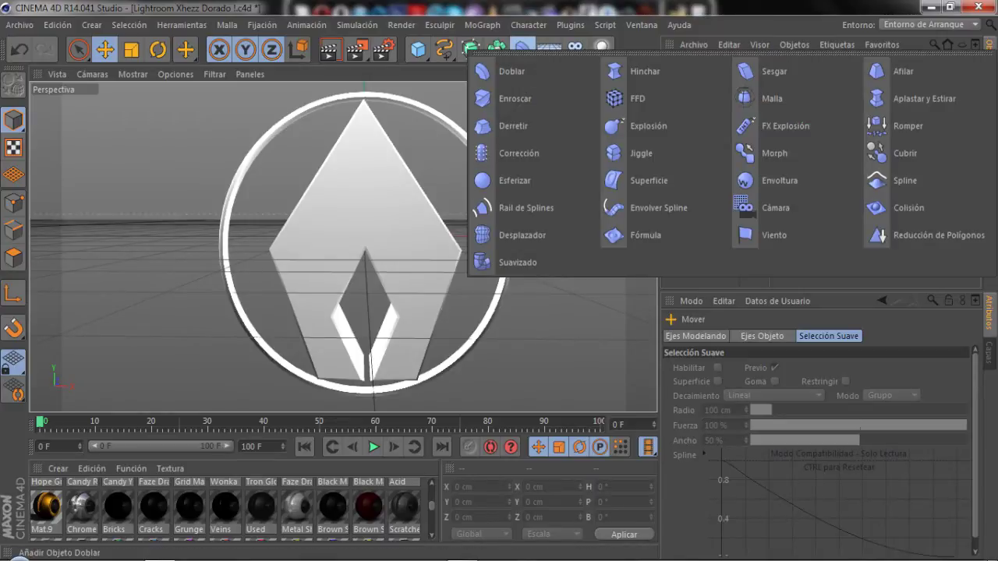
# Add a Tube primitive (Tubo) from the primitive objects palette
pyautogui.click(418, 49)
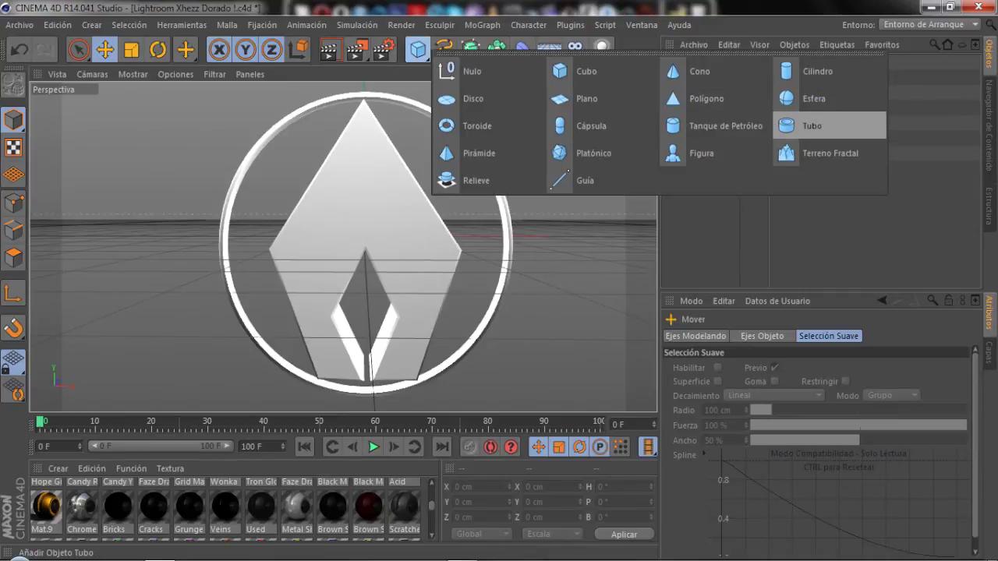
pyautogui.click(810, 126)
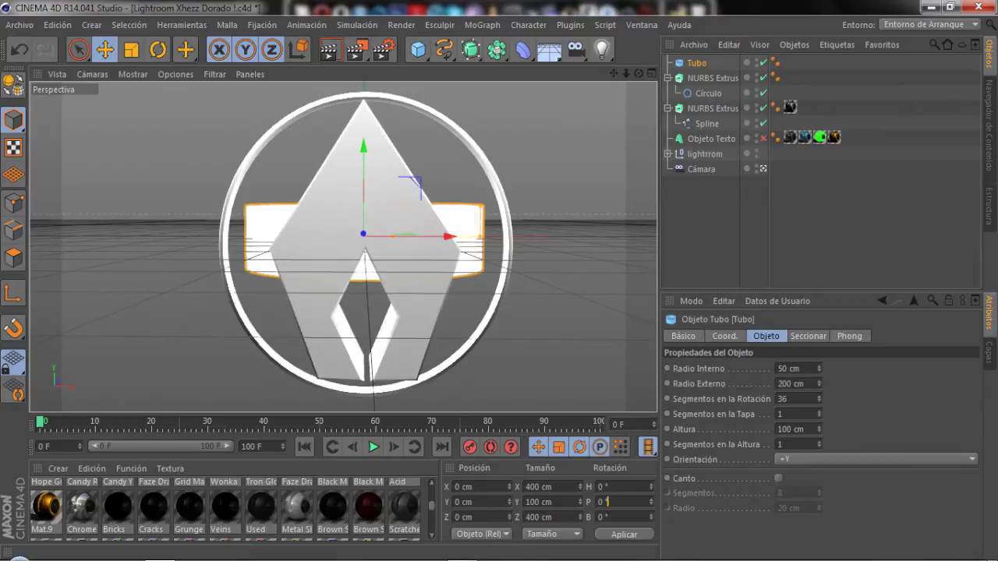
pyautogui.click(625, 501)
pyautogui.write('90')
# Rotate the tube 90° in P; set inner radius 195.821 cm, outer radius 200.797 cm, height 348.794 cm
pyautogui.press('Return')
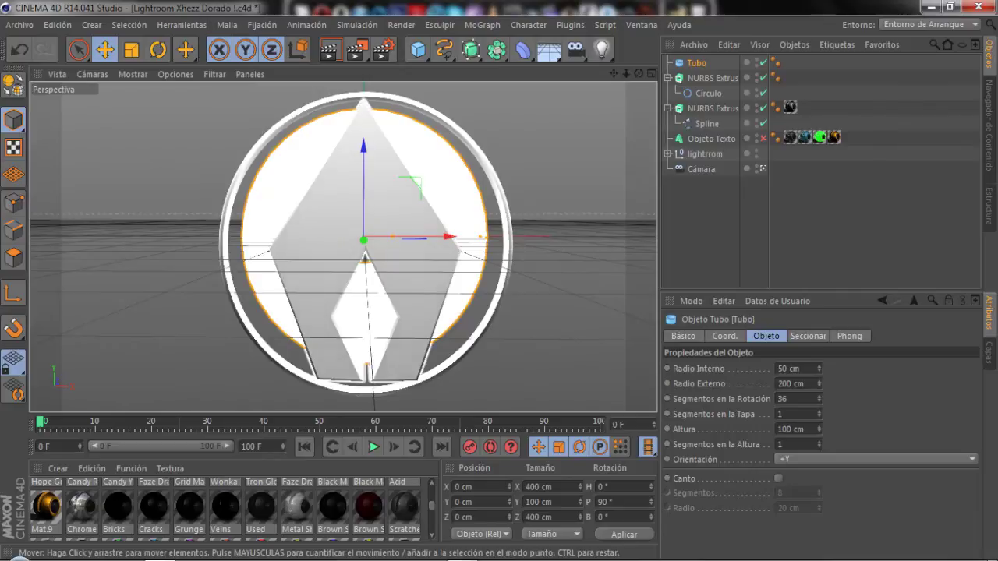
pyautogui.moveTo(818, 368); pyautogui.dragTo(818, 343)
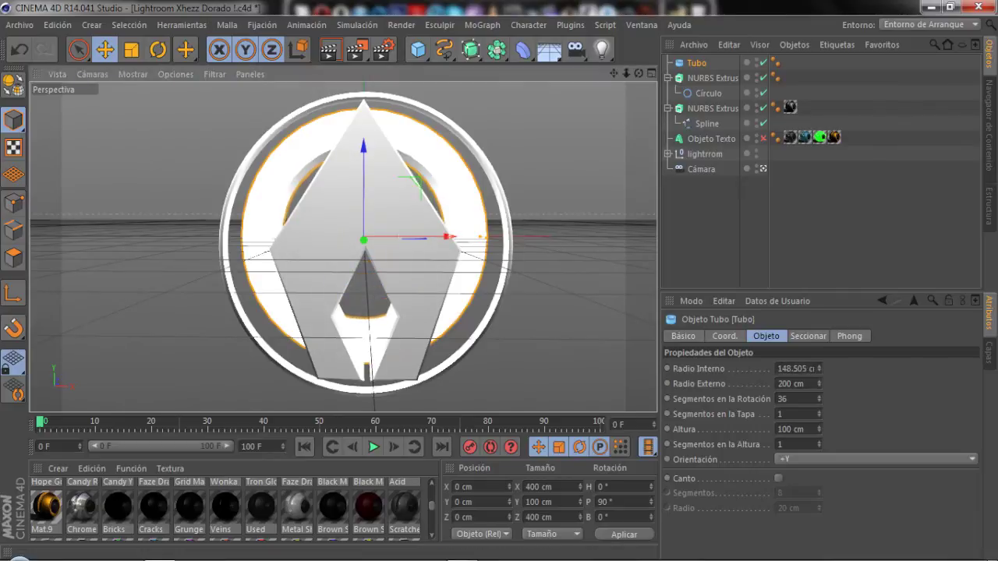
pyautogui.moveTo(818, 368); pyautogui.dragTo(819, 365)
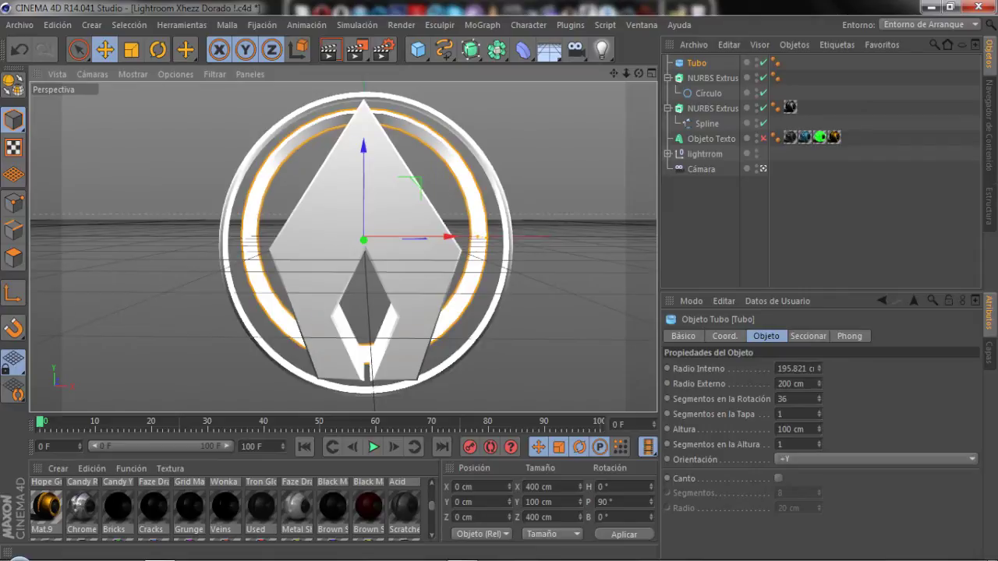
pyautogui.moveTo(818, 429); pyautogui.dragTo(819, 390)
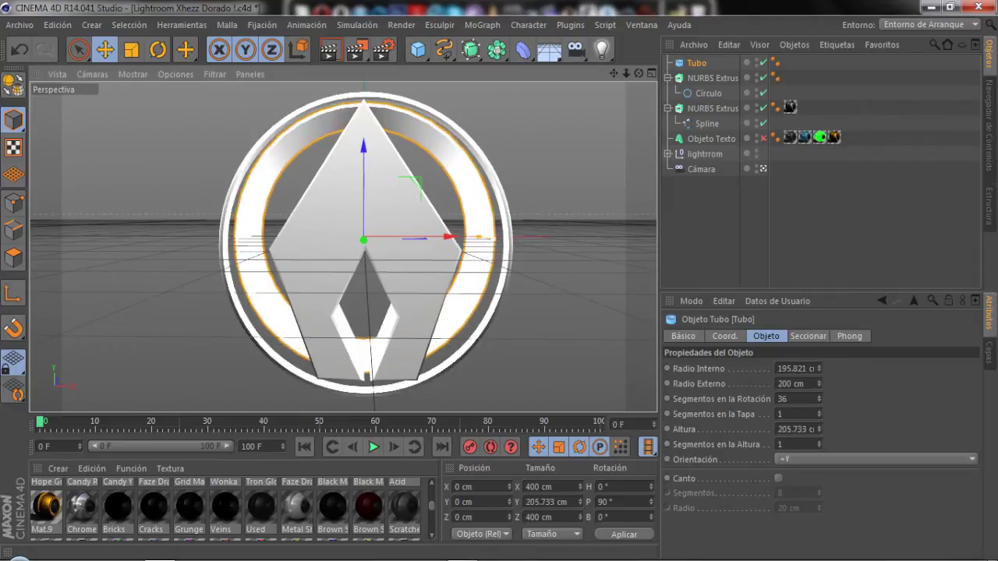
pyautogui.moveTo(818, 428); pyautogui.dragTo(818, 382)
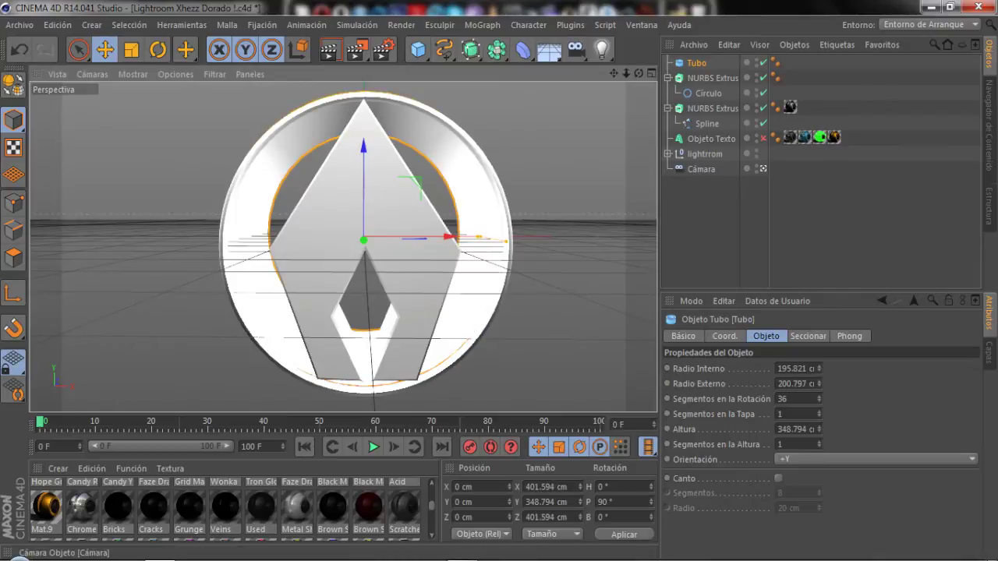
pyautogui.keyDown('alt'); pyautogui.moveTo(390, 234); pyautogui.dragTo(234, 219); pyautogui.keyUp('alt')
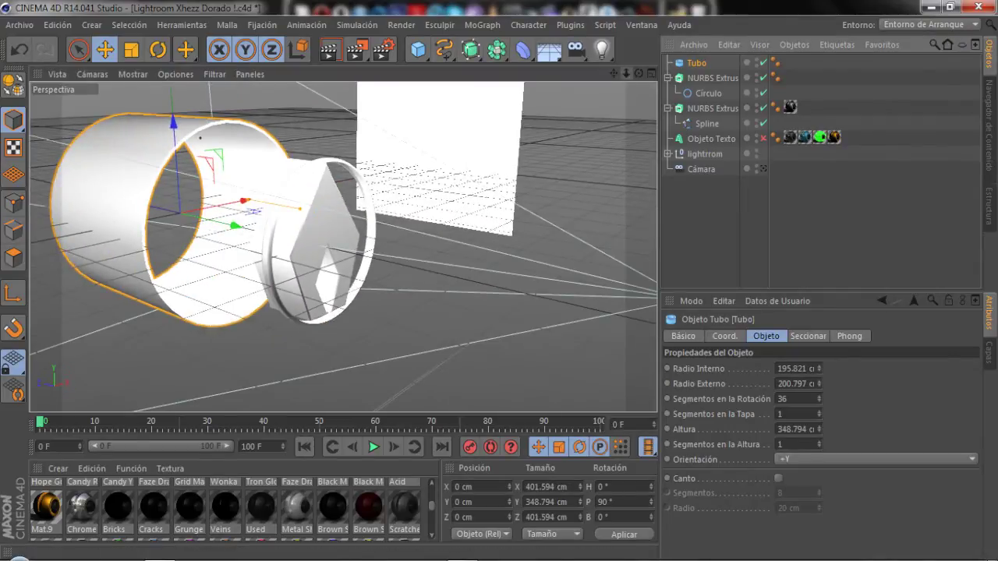
# Shorten the tube into a thin ring, move it along Z toward the logo, and adjust its outer radius
pyautogui.keyDown('alt'); pyautogui.moveTo(343, 234); pyautogui.dragTo(405, 234); pyautogui.keyUp('alt')
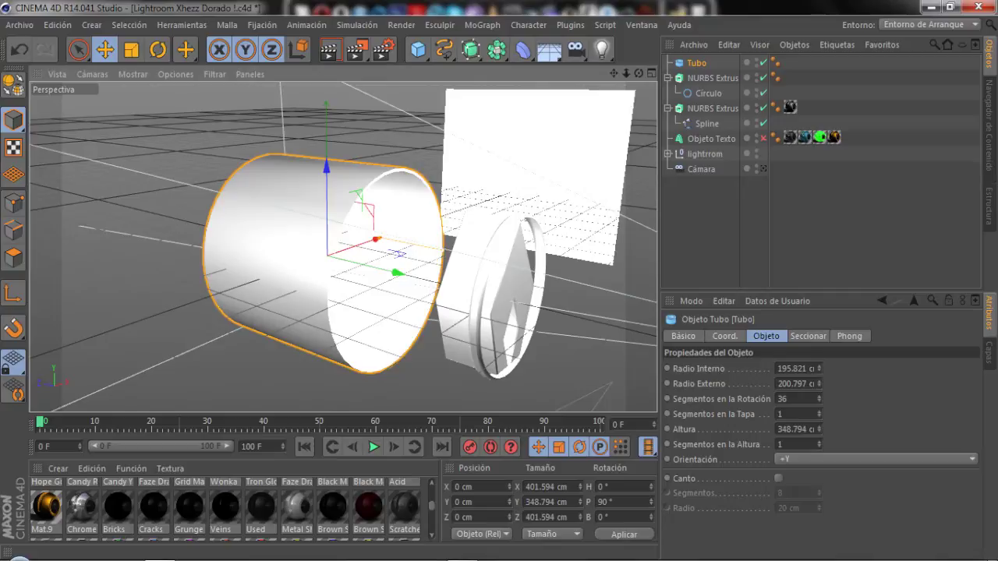
pyautogui.moveTo(818, 429); pyautogui.dragTo(818, 444)
pyautogui.moveTo(396, 272); pyautogui.dragTo(573, 316)
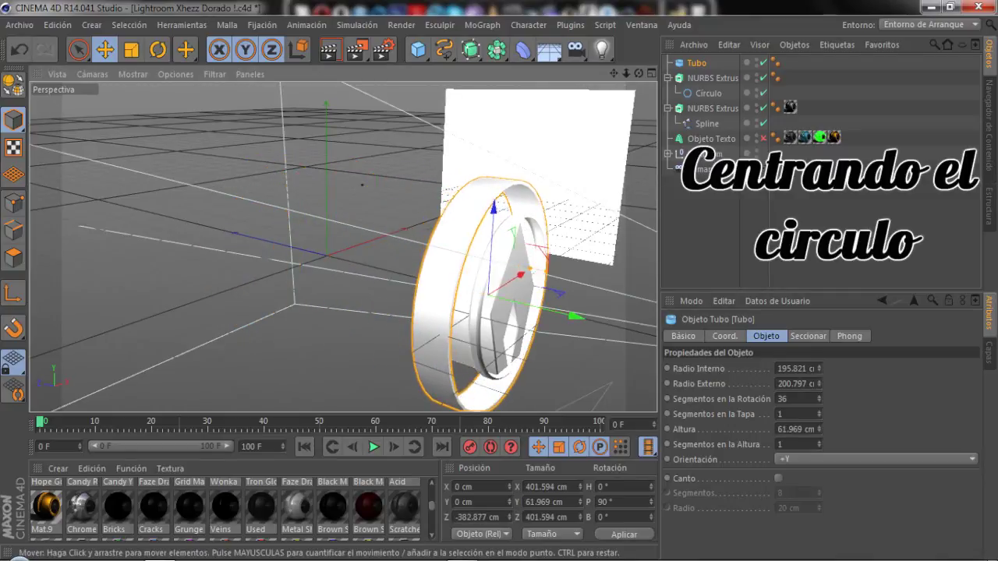
pyautogui.moveTo(819, 383); pyautogui.dragTo(818, 389)
pyautogui.moveTo(639, 73)
pyautogui.mouseDown()
pyautogui.moveTo(593, 78)
pyautogui.moveTo(600, 85)
pyautogui.mouseUp()
pyautogui.moveTo(818, 384); pyautogui.dragTo(818, 365)
# Scale the tube down to 307.39 cm across, framing the logo at Z -390.116 cm
pyautogui.moveTo(639, 73); pyautogui.dragTo(616, 78)
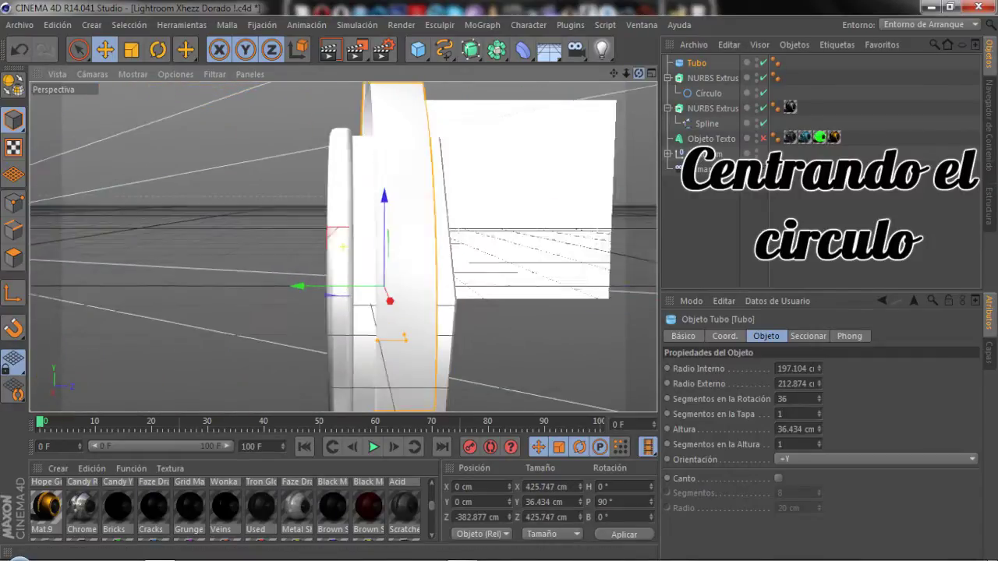
pyautogui.moveTo(818, 429); pyautogui.dragTo(818, 425)
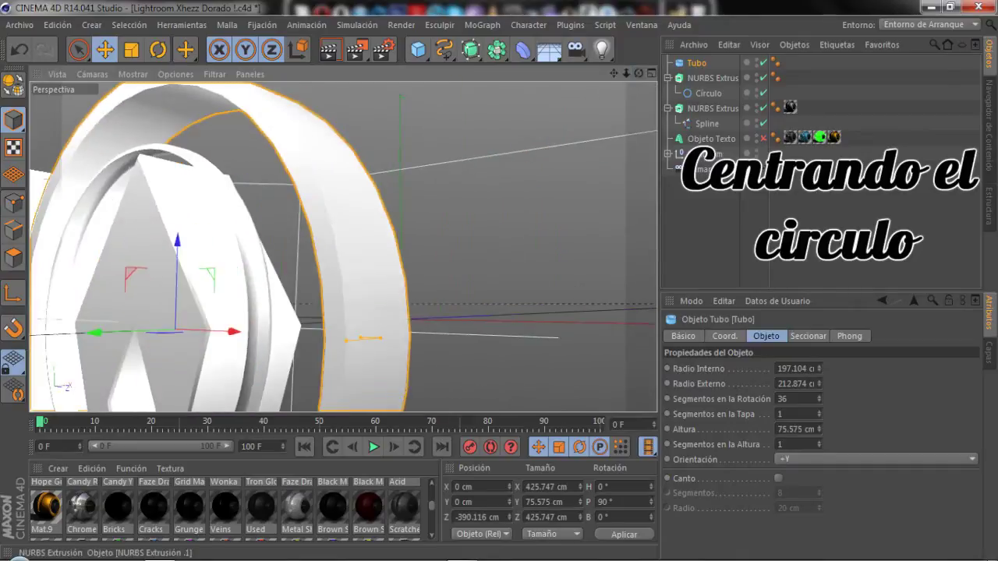
pyautogui.click(696, 63)
pyautogui.press('t')
pyautogui.moveTo(406, 231); pyautogui.dragTo(359, 230)
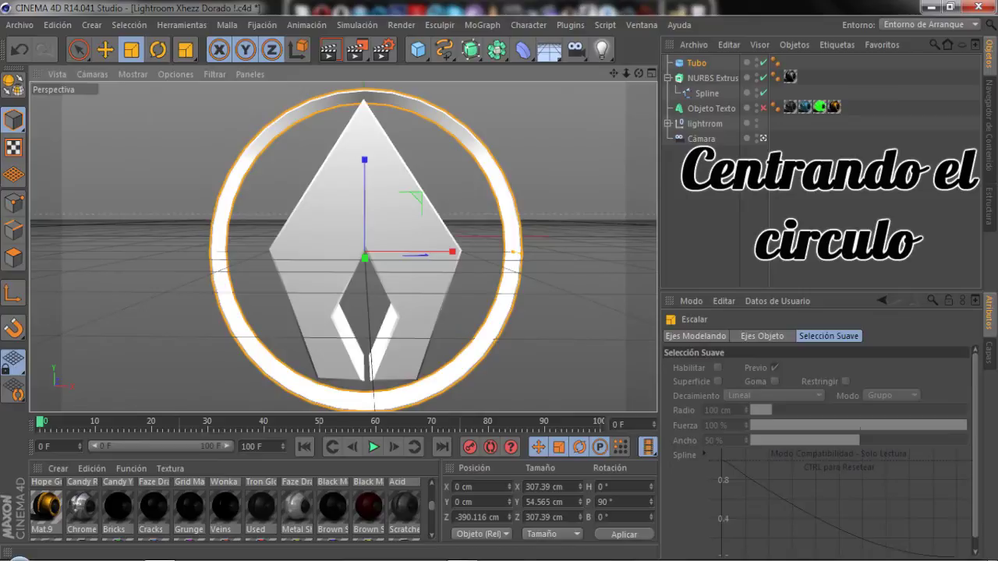
# Fine-tune the tube to 304.746 cm across at Z -382.348 cm and render through the scene camera
pyautogui.press('e')
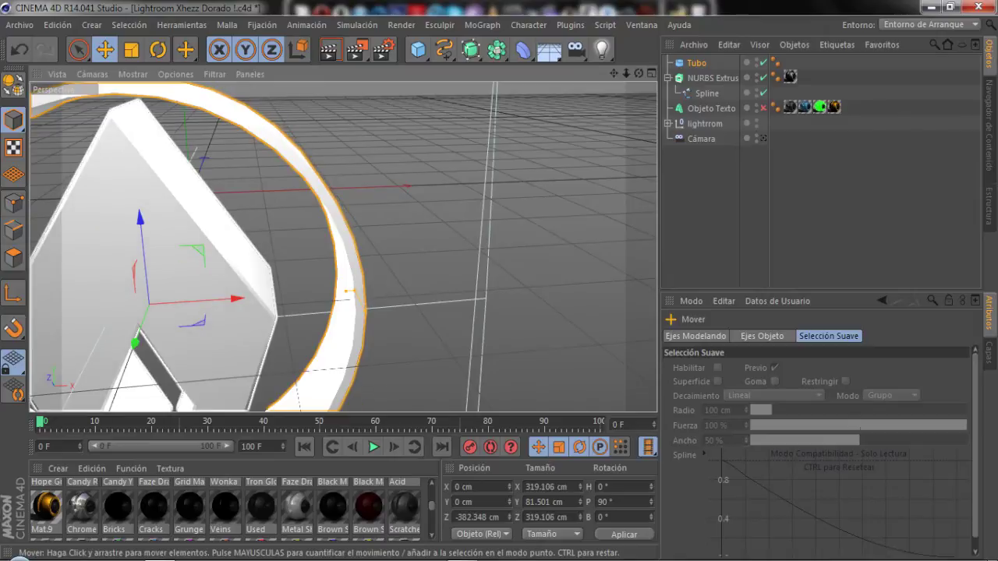
pyautogui.press('t')
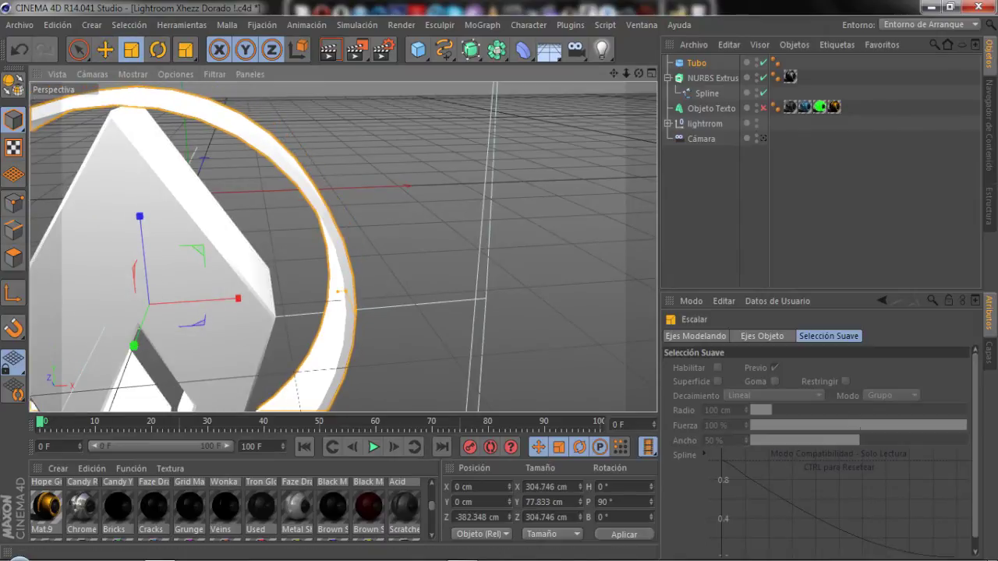
pyautogui.click(763, 138)
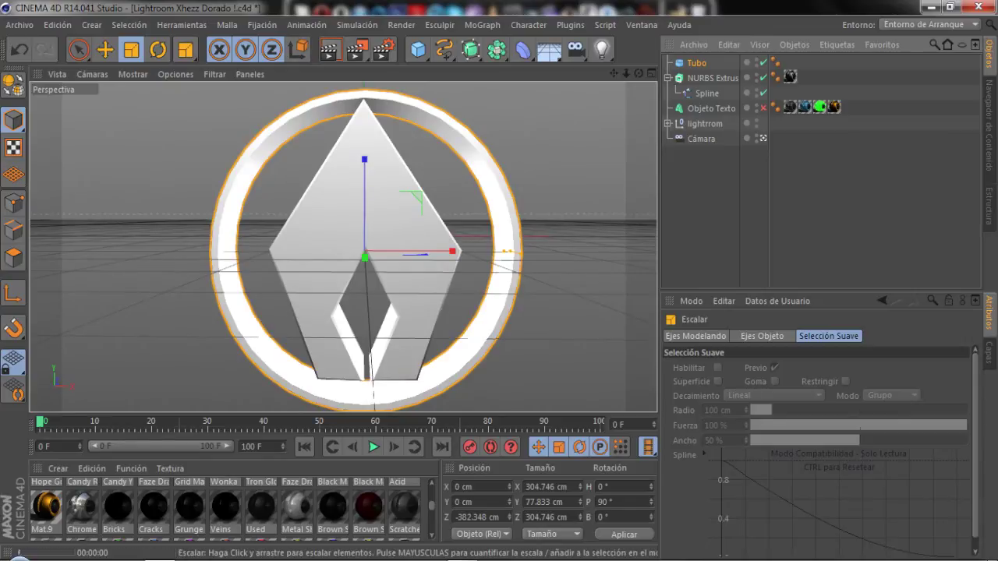
pyautogui.hotkey('ctrl', 'r')
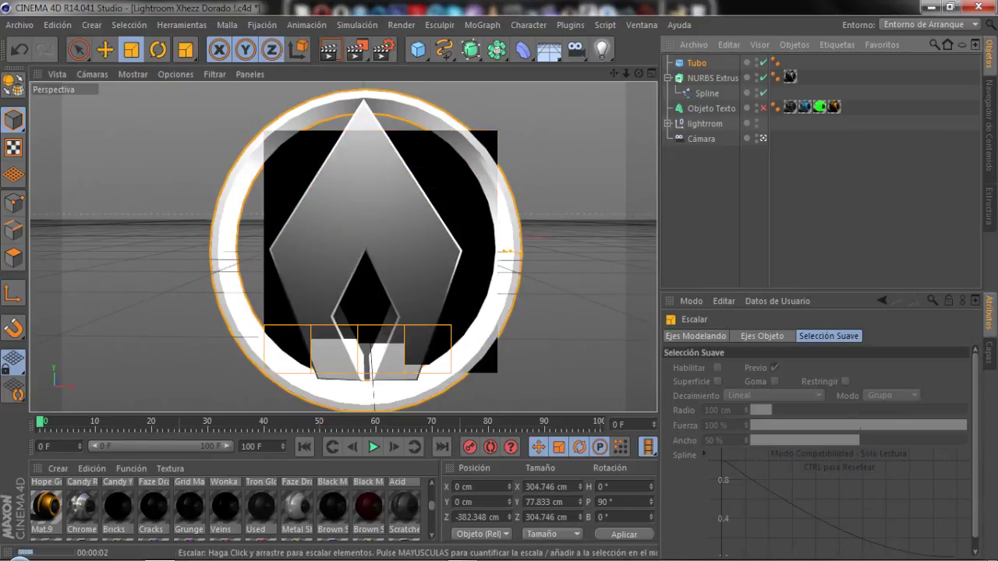
# Clear the render, enlarge the Material Manager, and show Mat.9's color settings
pyautogui.hotkey('ctrl', 'shift', 'a')
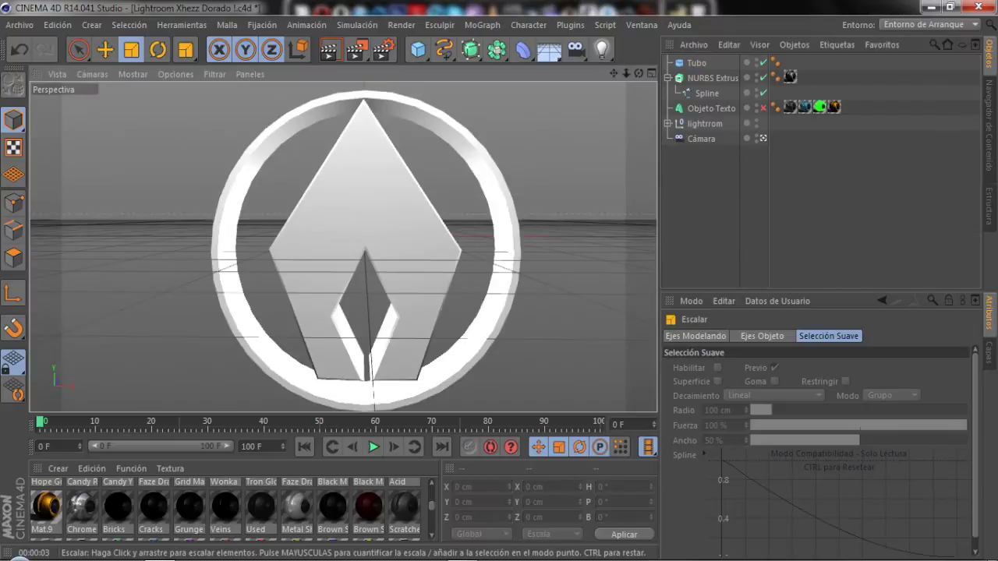
pyautogui.moveTo(343, 414); pyautogui.dragTo(343, 303)
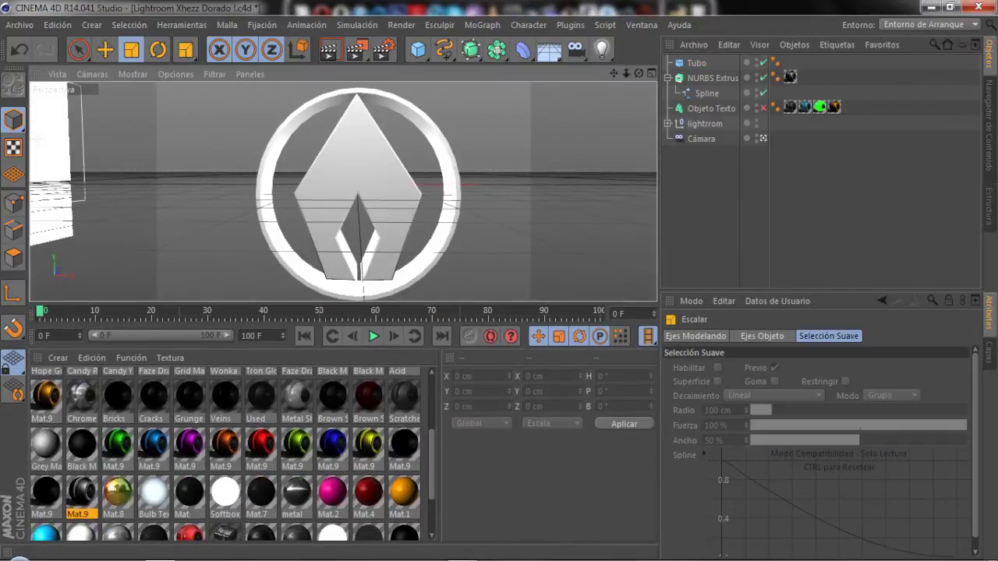
pyautogui.click(81, 491)
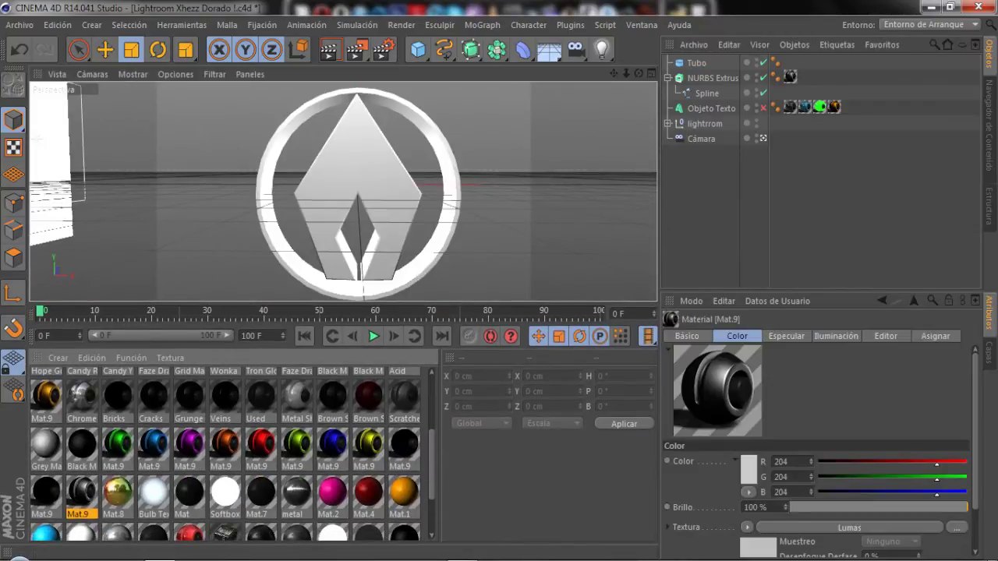
# Drag Mat.9 onto the Tubo ring, render the viewport to preview it, then reselect Tubo
pyautogui.moveTo(81, 491); pyautogui.dragTo(696, 63)
pyautogui.moveTo(343, 303); pyautogui.dragTo(343, 414)
pyautogui.hotkey('ctrl', 'r')
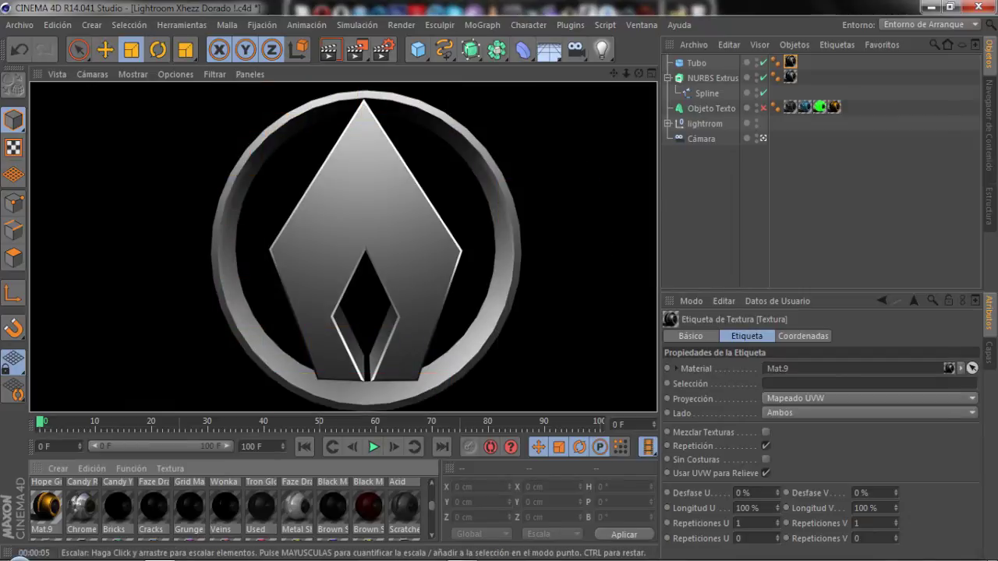
pyautogui.click(156, 350)
pyautogui.click(696, 63)
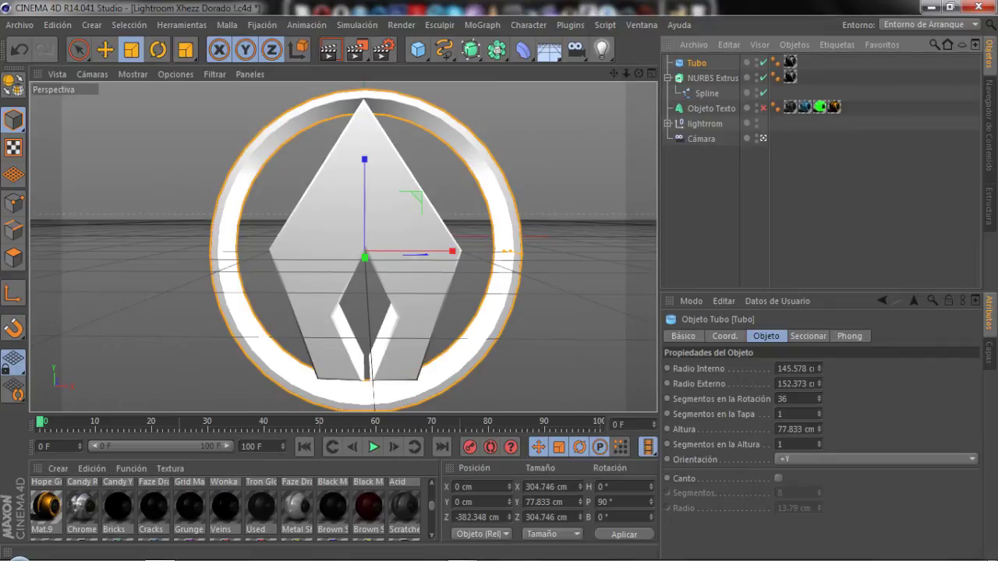
# Set Tubo to 80 rotation, 8 cap and 4 height segments, and render to check
pyautogui.click(784, 399)
pyautogui.write('80')
pyautogui.press('Return')
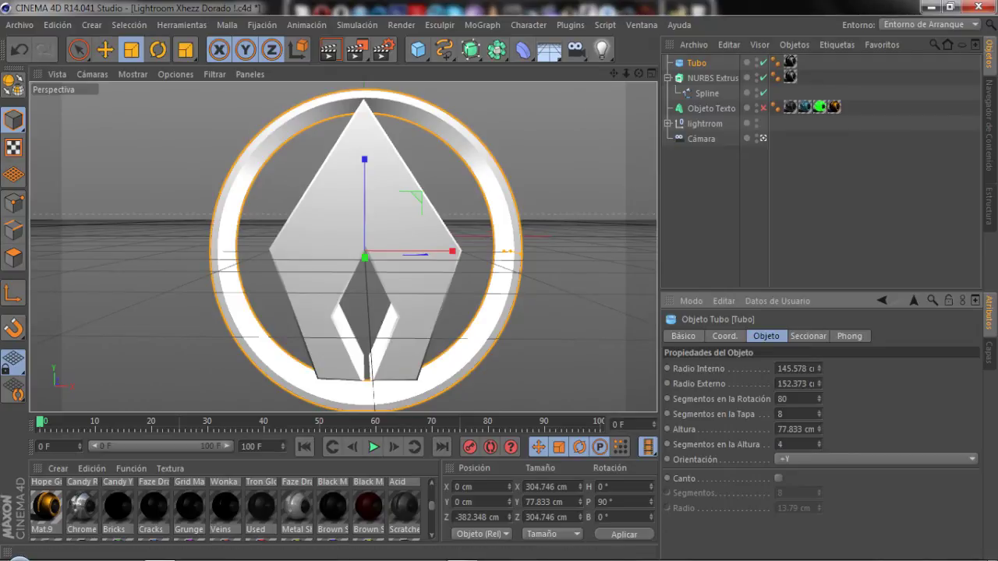
pyautogui.click(328, 49)
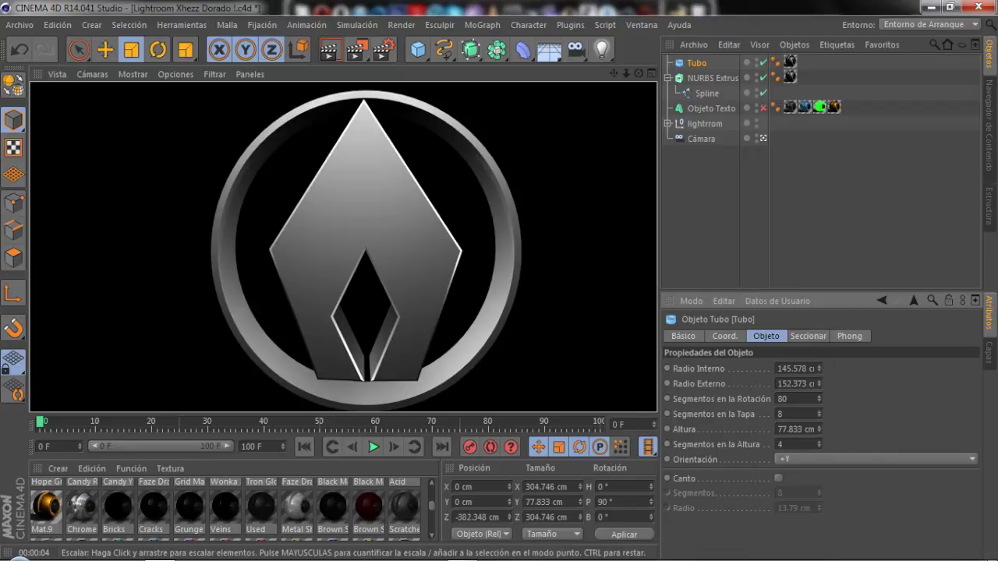
pyautogui.click(592, 156)
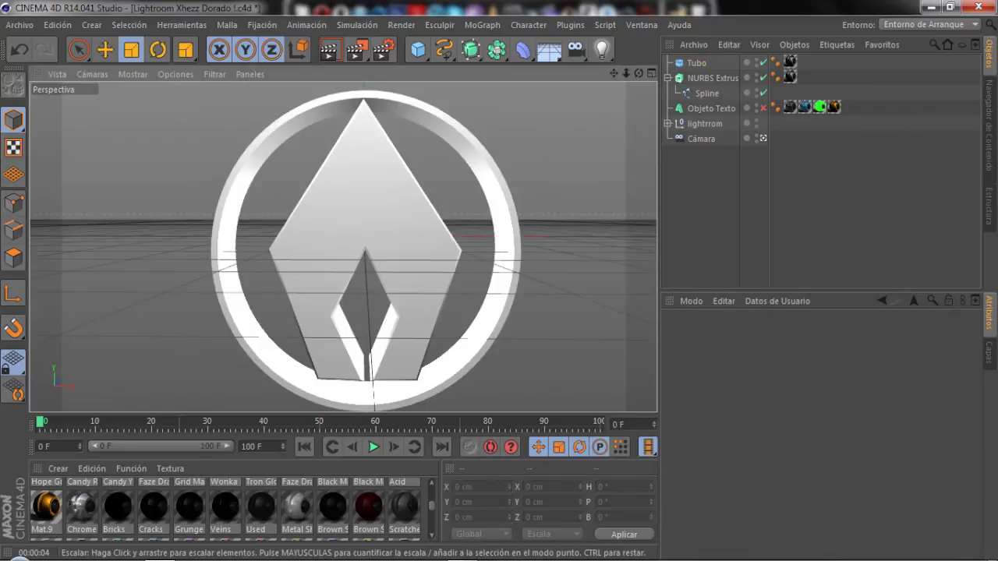
pyautogui.moveTo(343, 234)
pyautogui.keyDown('alt'); pyautogui.mouseDown()
pyautogui.moveTo(350, 265)
pyautogui.moveTo(354, 254)
pyautogui.mouseUp(); pyautogui.keyUp('alt')
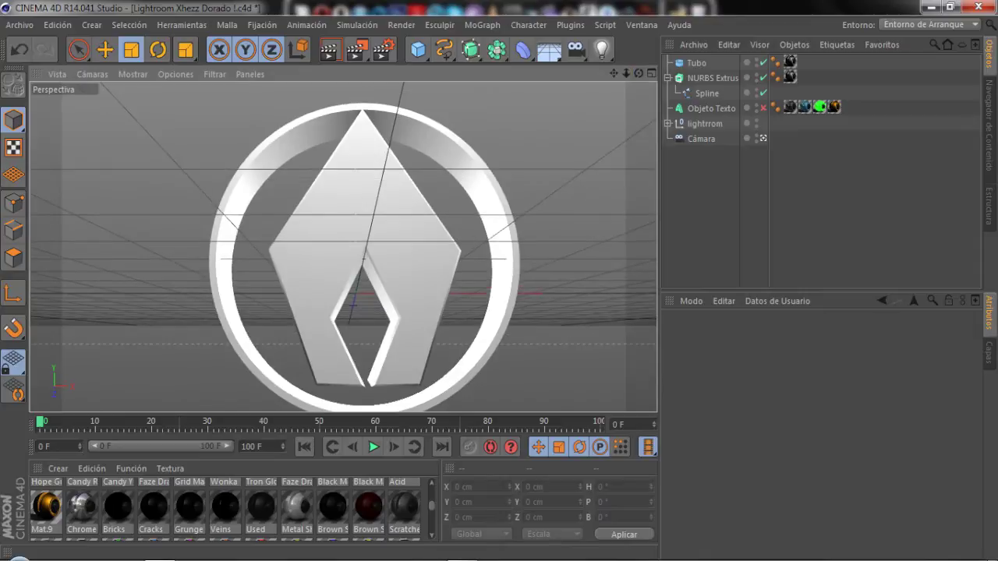
# Select the Tubo ring and move it up 9.38 cm along Y
pyautogui.click(711, 108)
pyautogui.click(706, 93)
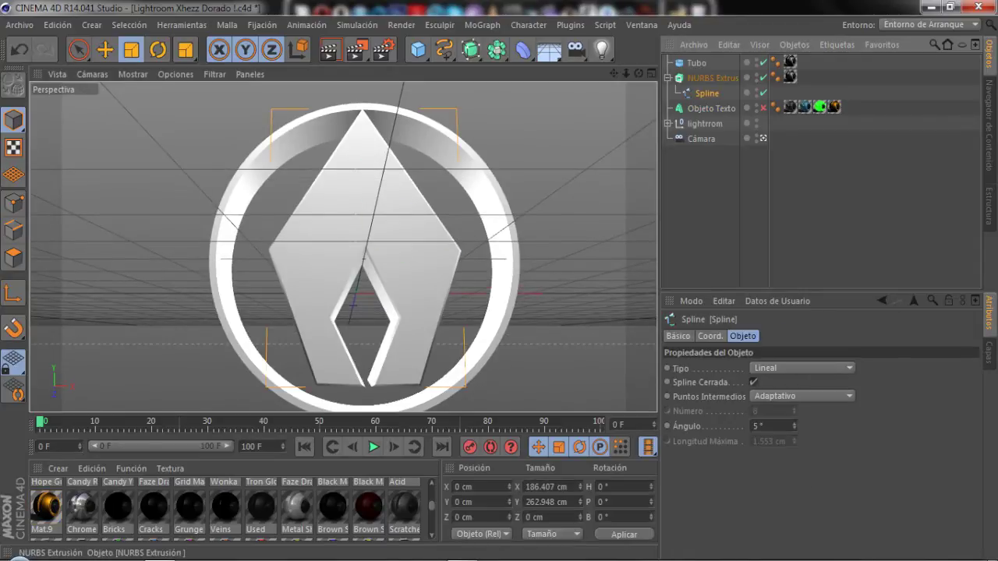
pyautogui.click(713, 78)
pyautogui.click(105, 49)
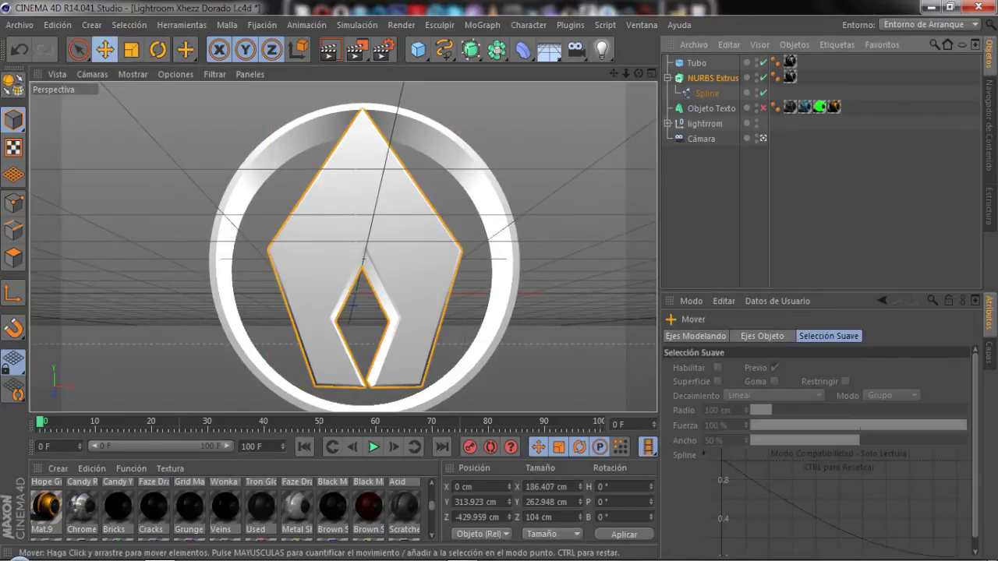
pyautogui.click(696, 62)
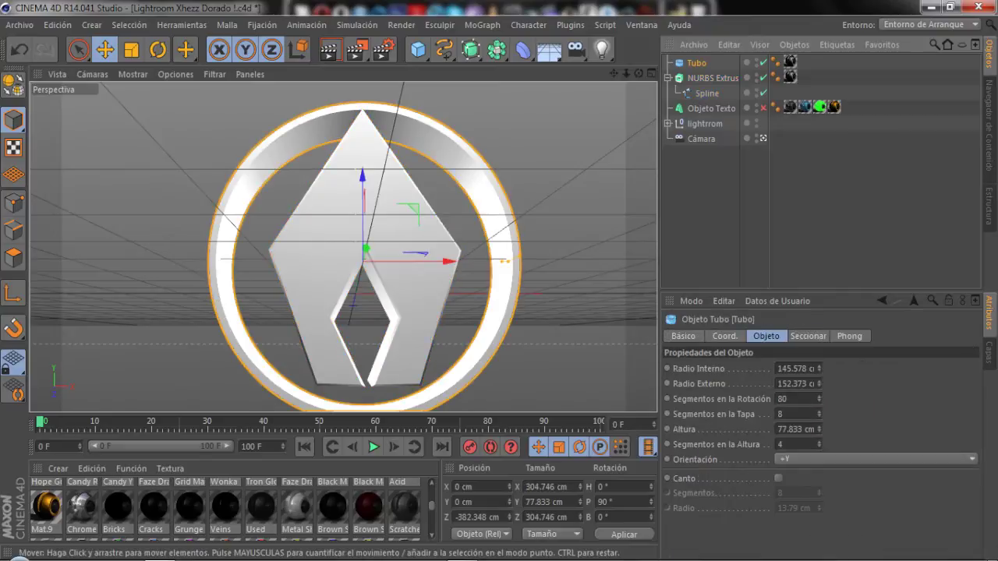
pyautogui.moveTo(362, 207); pyautogui.dragTo(362, 197)
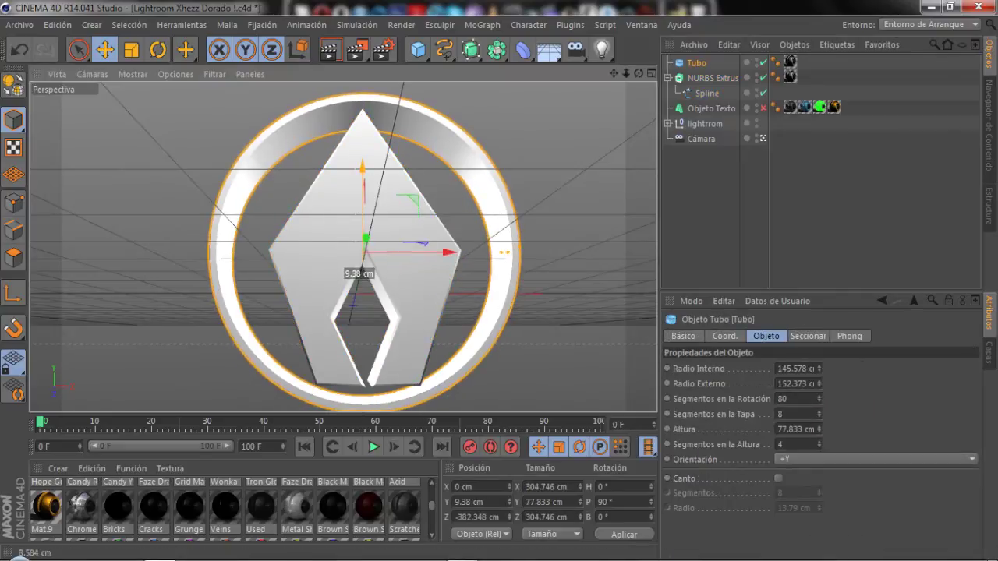
# Render to check the ring's height, then maximise the Frontal viewport
pyautogui.click(328, 49)
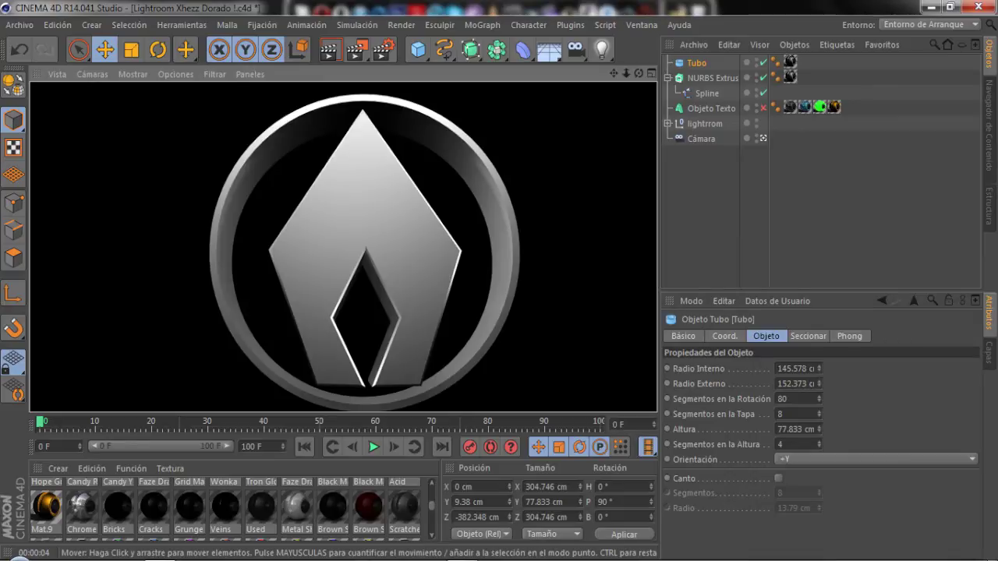
pyautogui.press('F5')
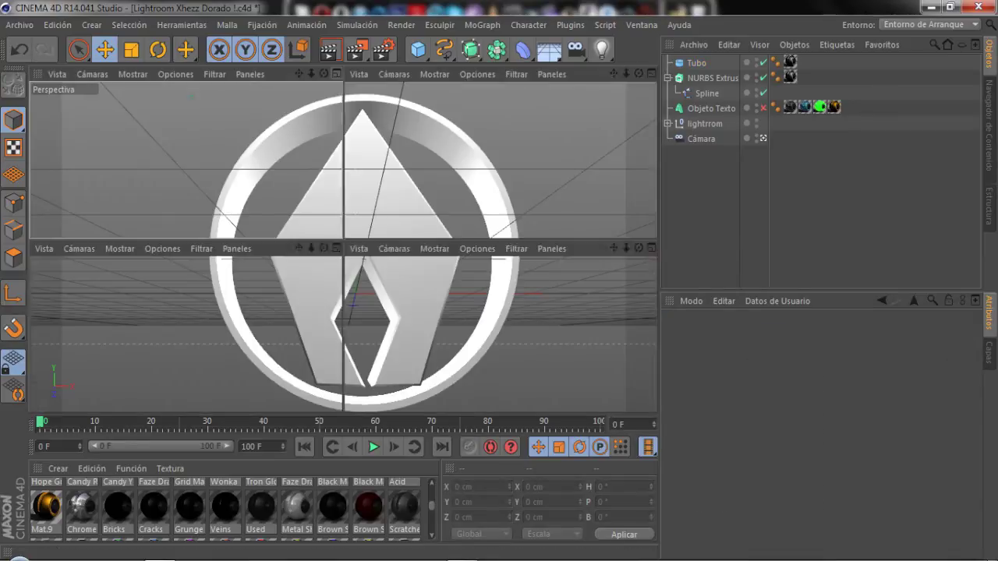
pyautogui.click(653, 247)
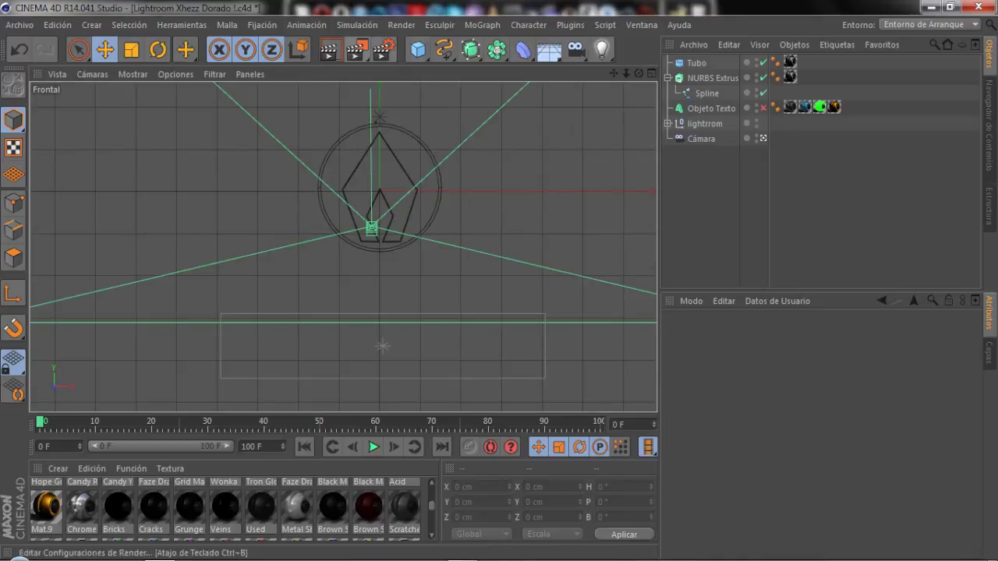
pyautogui.click(444, 50)
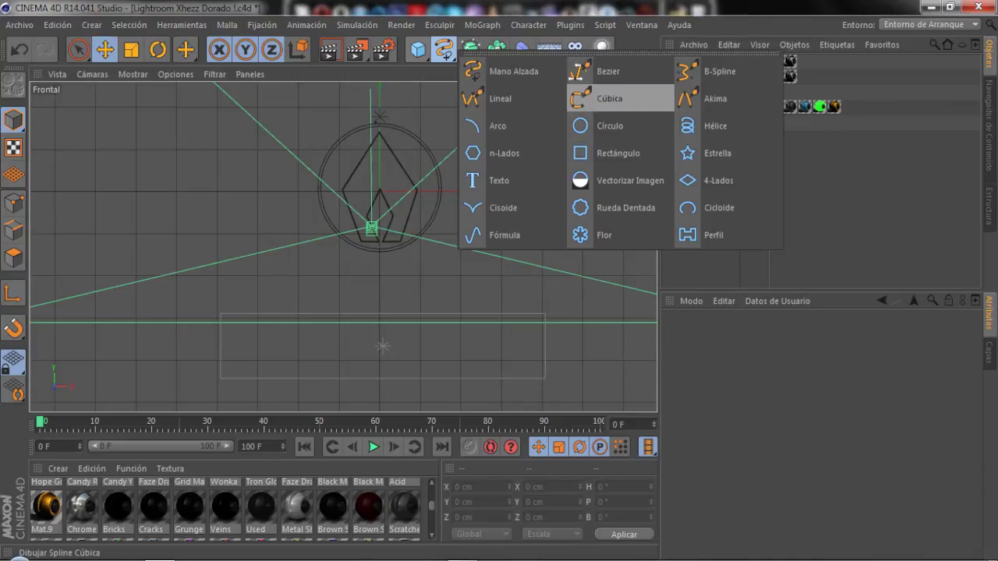
pyautogui.click(610, 98)
pyautogui.click(297, 371)
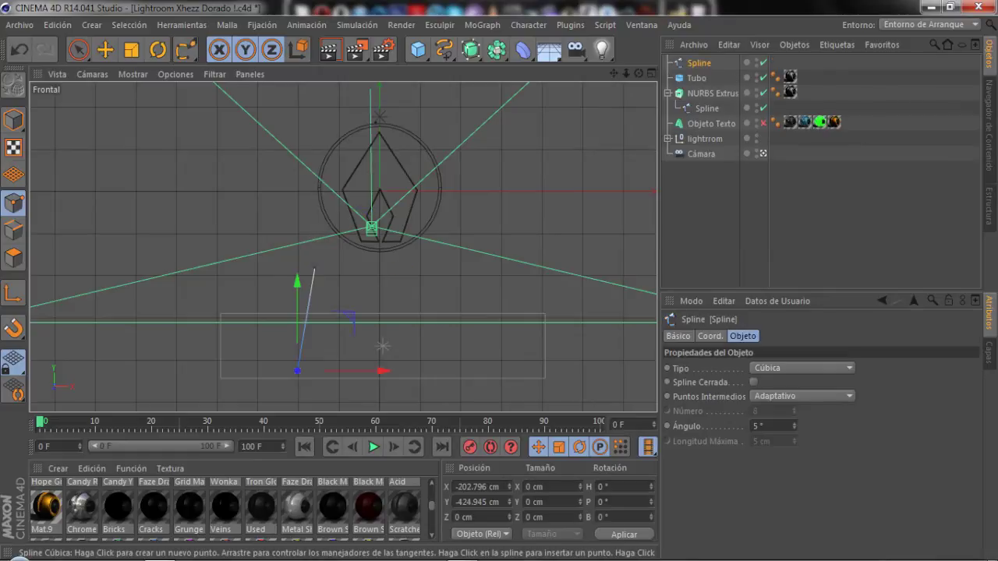
pyautogui.moveTo(306, 319); pyautogui.dragTo(256, 319)
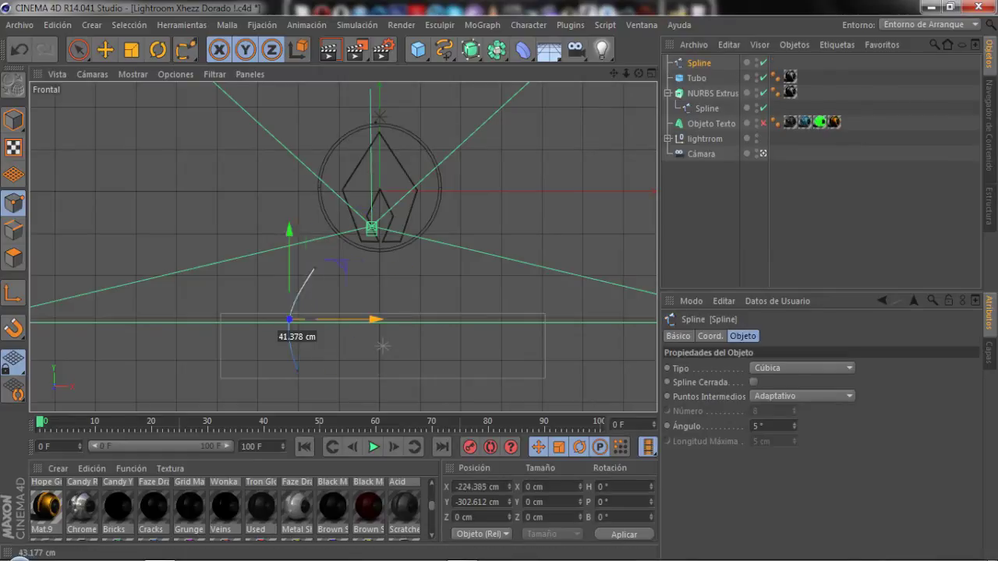
pyautogui.click(390, 329)
pyautogui.moveTo(343, 356); pyautogui.dragTo(343, 358)
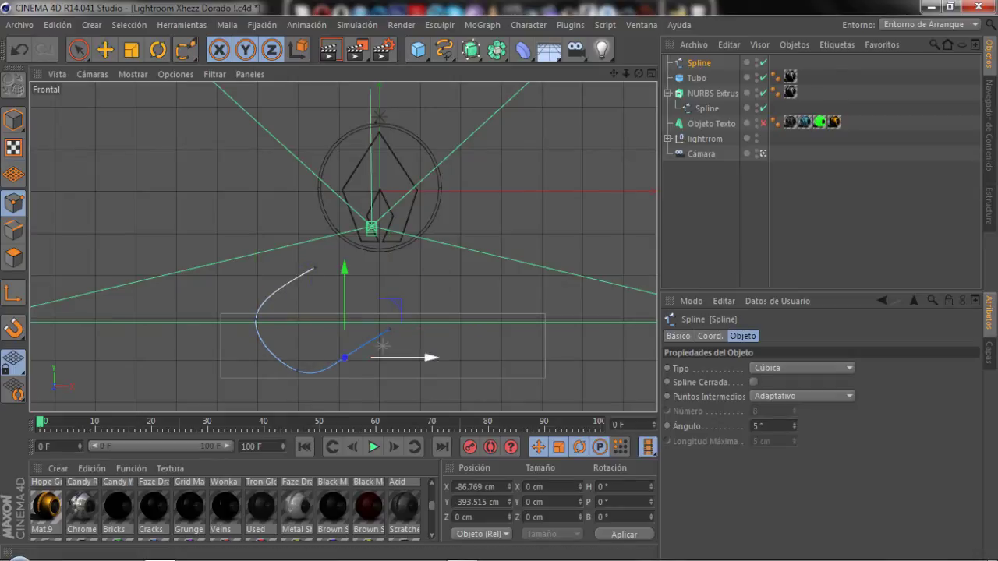
pyautogui.moveTo(343, 358)
pyautogui.mouseDown()
pyautogui.moveTo(375, 371)
pyautogui.moveTo(379, 267)
pyautogui.mouseUp()
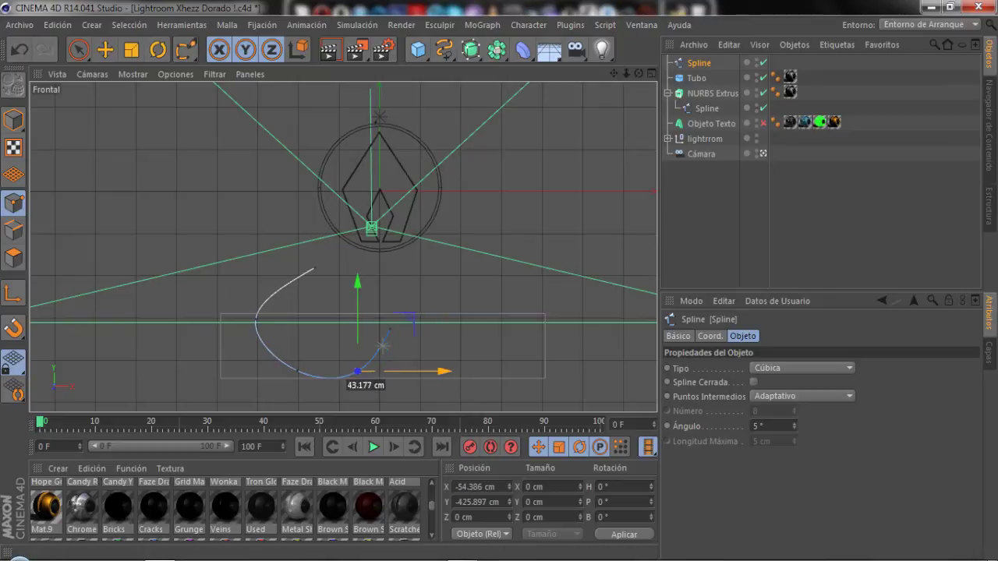
pyautogui.moveTo(379, 267)
pyautogui.mouseDown()
pyautogui.moveTo(389, 329)
pyautogui.moveTo(355, 329)
pyautogui.moveTo(405, 329)
pyautogui.moveTo(381, 331)
pyautogui.mouseUp()
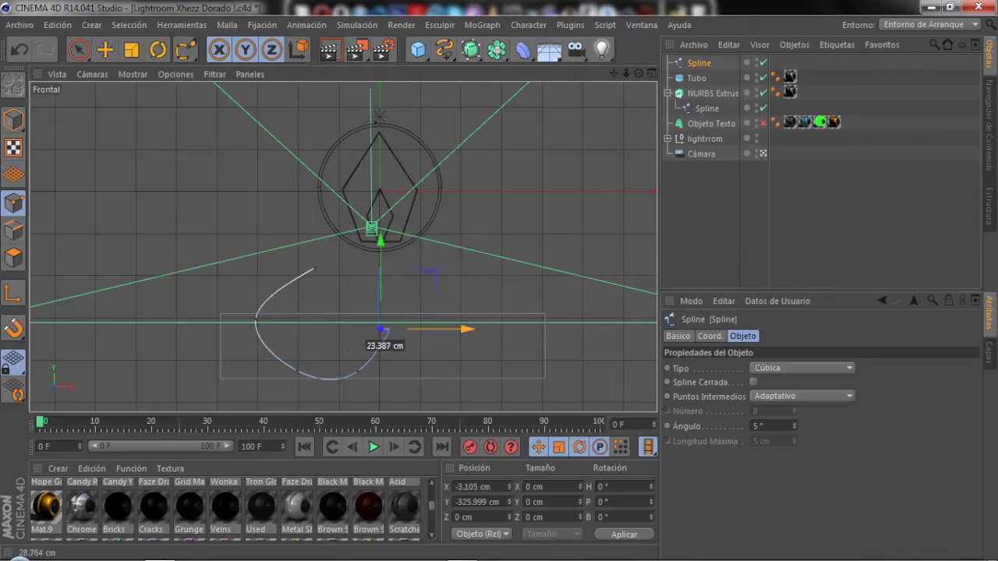
pyautogui.click(315, 267)
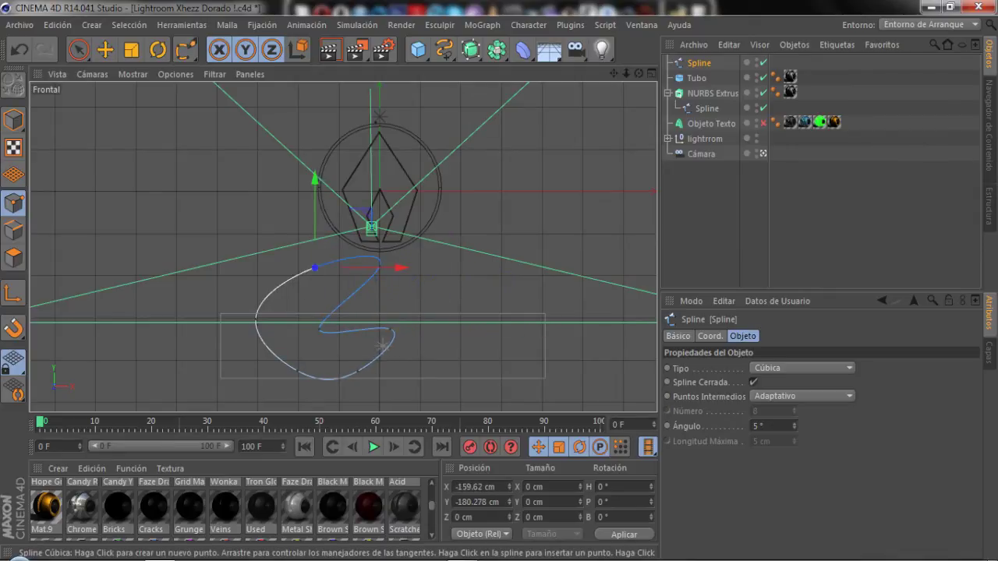
pyautogui.press('Delete')
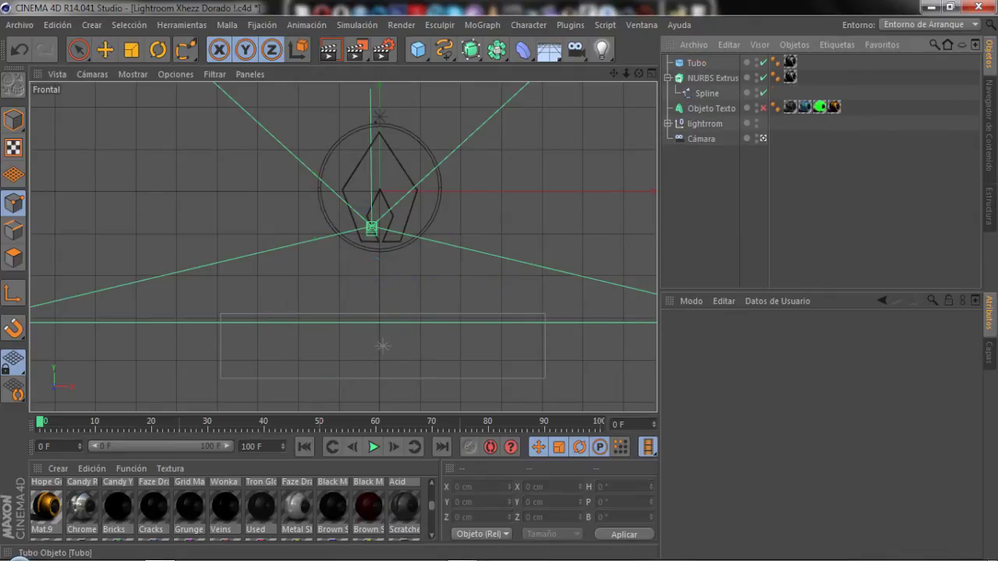
# Draw a B-spline curve looping around below the logo
pyautogui.click(444, 49)
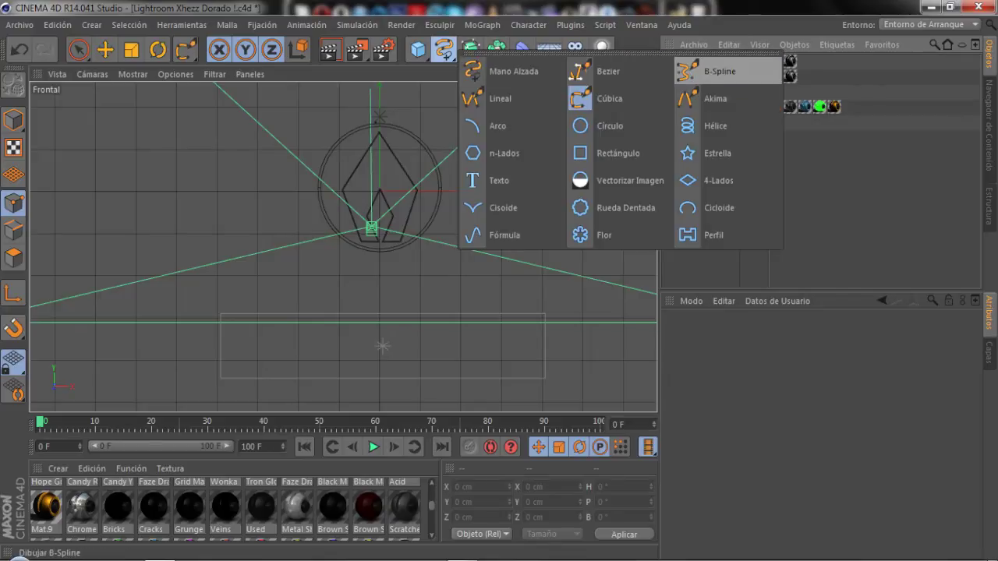
pyautogui.click(717, 71)
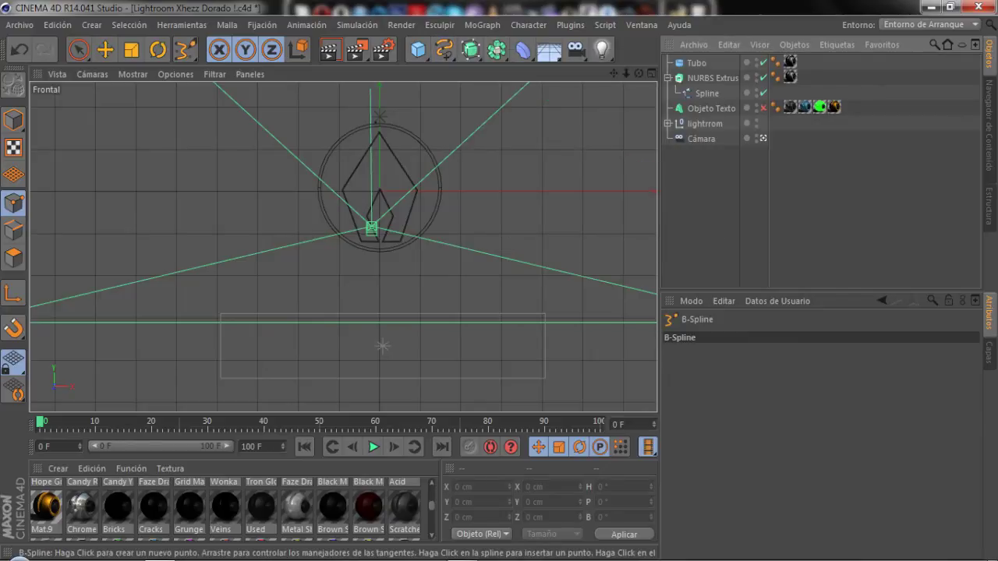
pyautogui.click(308, 359)
pyautogui.click(263, 296)
pyautogui.click(302, 257)
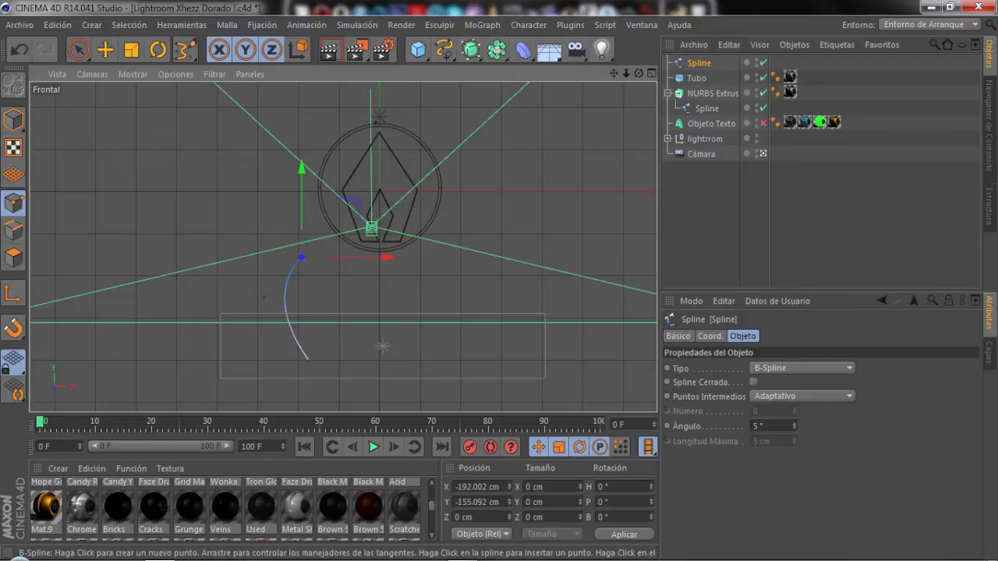
pyautogui.click(416, 271)
pyautogui.click(434, 340)
pyautogui.click(340, 367)
# Close the B-spline, move it about 309 cm left, then delete it
pyautogui.click(308, 359)
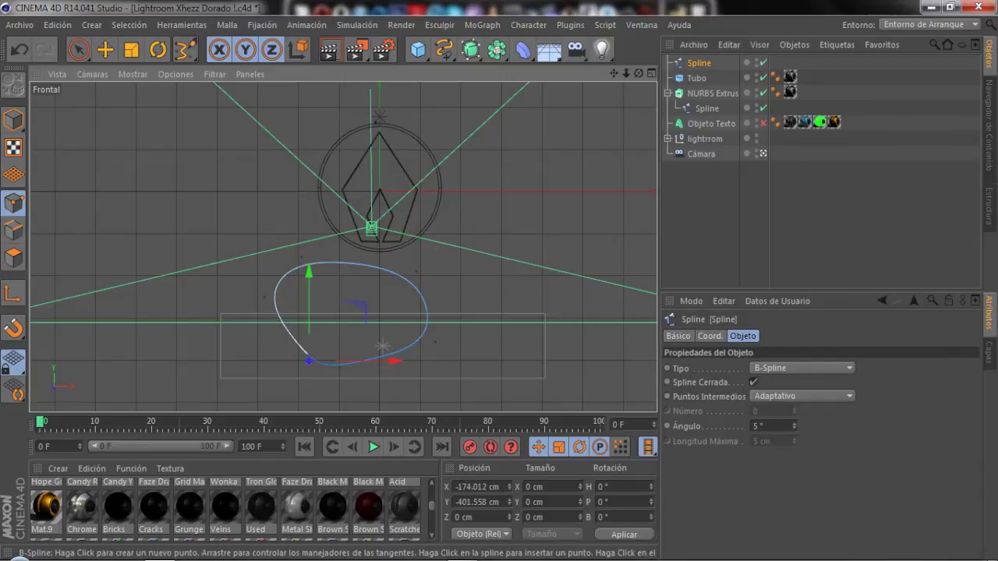
pyautogui.moveTo(394, 360)
pyautogui.mouseDown()
pyautogui.moveTo(268, 361)
pyautogui.moveTo(365, 361)
pyautogui.mouseUp()
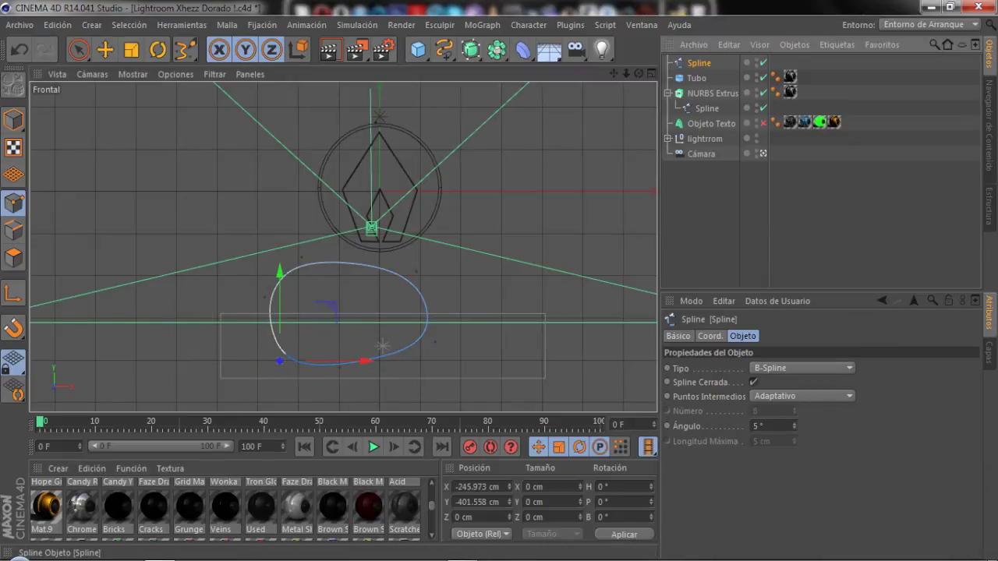
pyautogui.press('Delete')
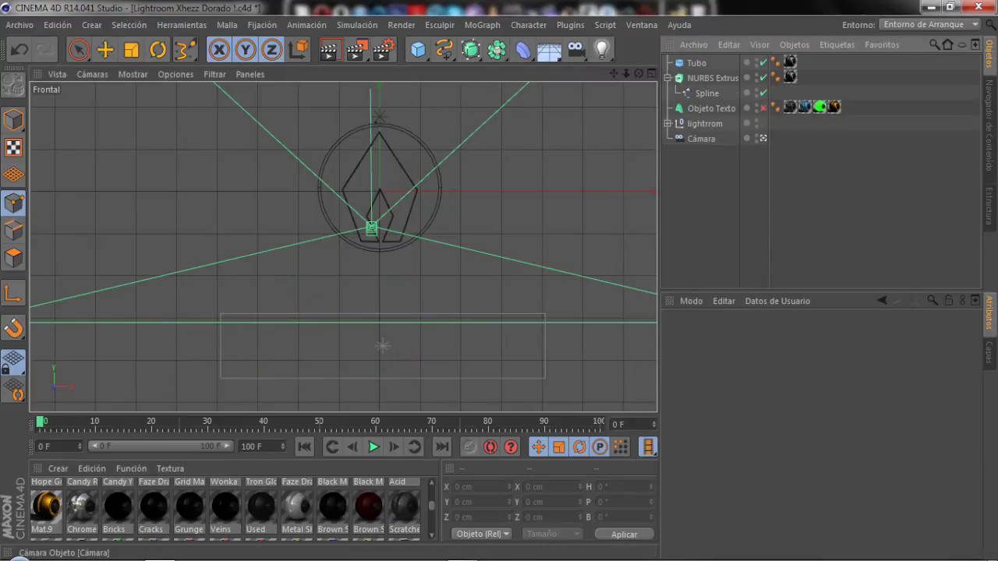
# Maximise the Perspectiva viewport and select the Tubo ring
pyautogui.click(651, 74)
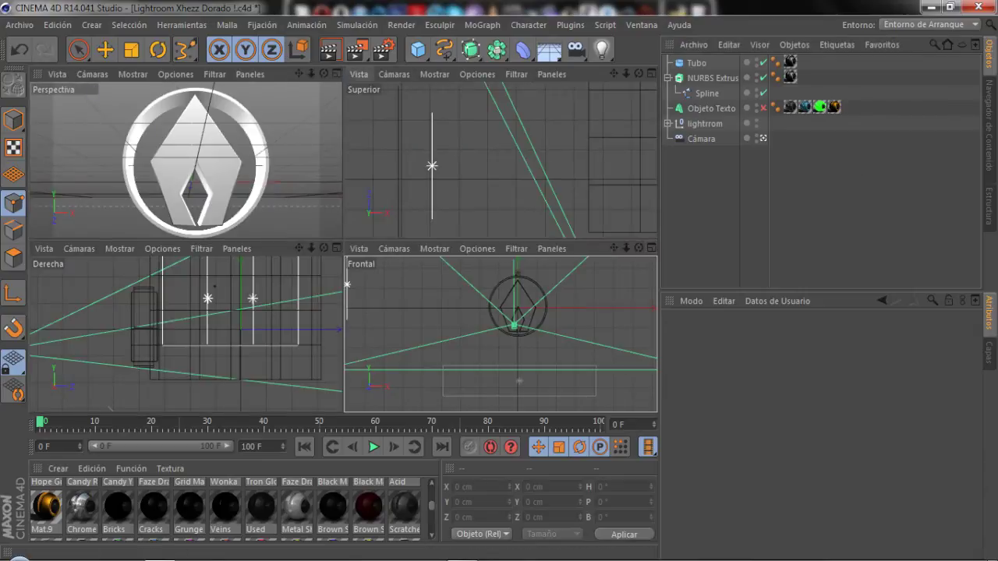
pyautogui.press('F1')
pyautogui.click(696, 62)
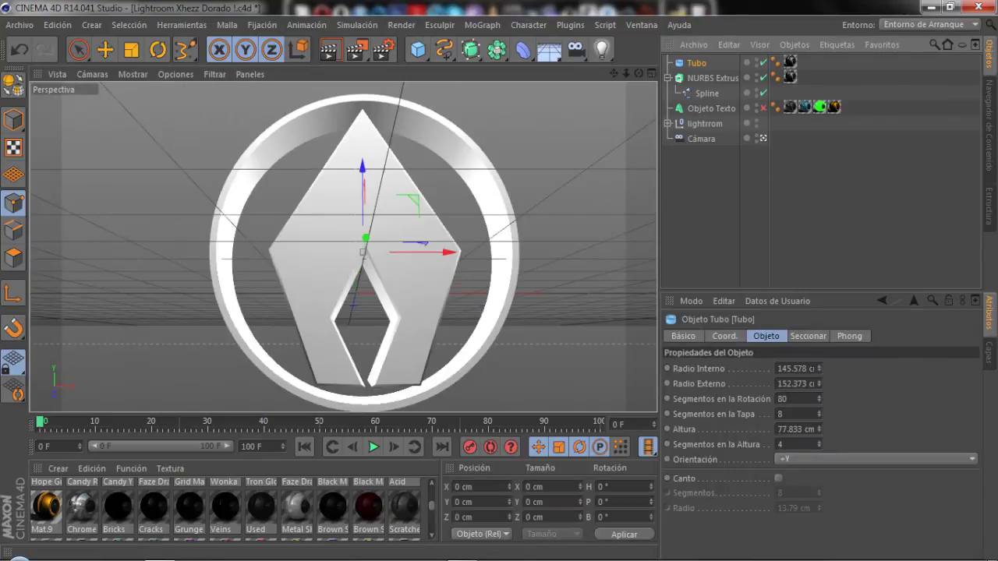
# Review the tube's Seccionar, Phong, Objeto and Coord. settings tabs
pyautogui.click(808, 336)
pyautogui.click(848, 336)
pyautogui.click(766, 336)
pyautogui.click(724, 336)
pyautogui.click(682, 336)
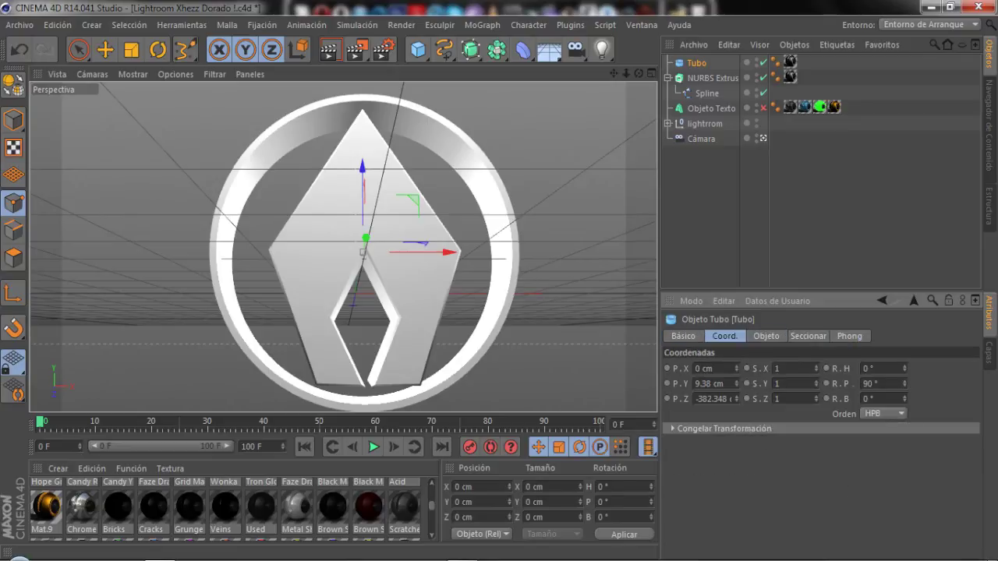
pyautogui.click(765, 336)
pyautogui.click(807, 336)
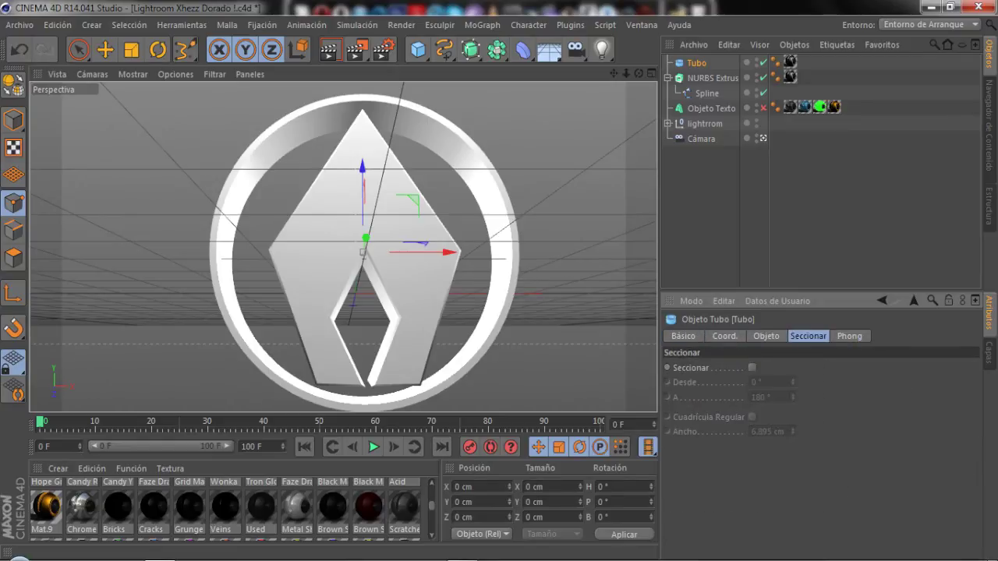
pyautogui.click(766, 336)
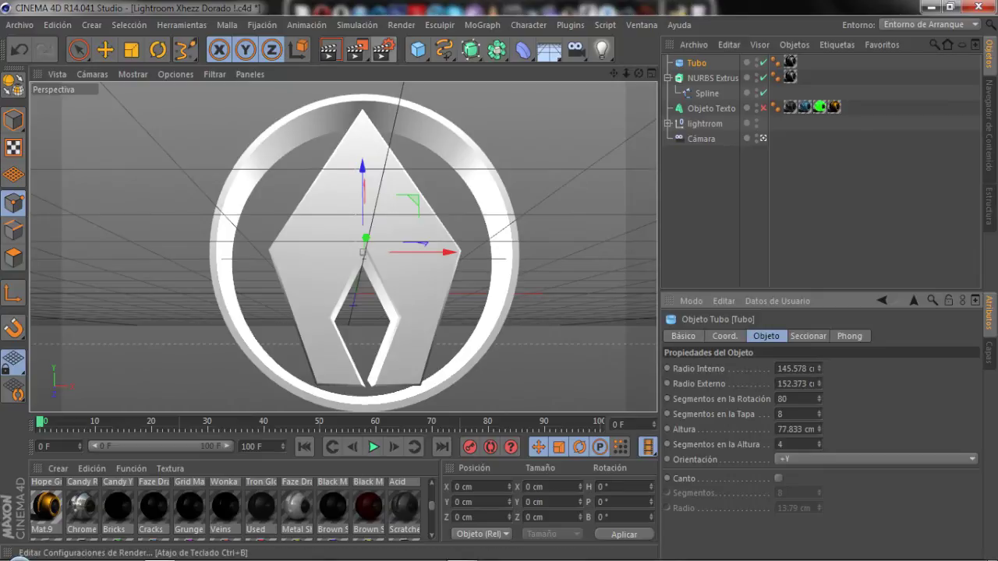
pyautogui.click(383, 50)
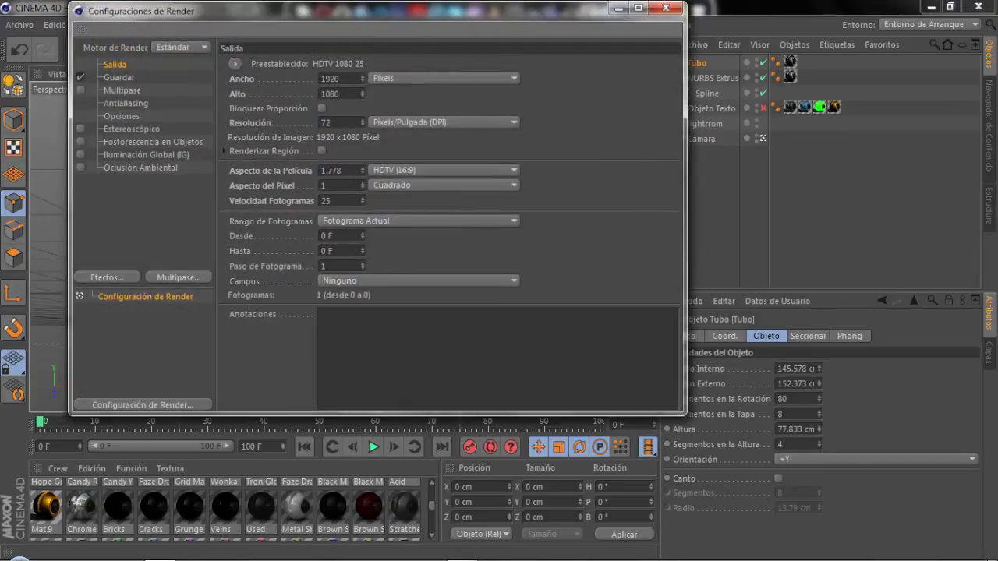
# Enable Iluminación Global and Oclusión Ambiental in the render settings
pyautogui.click(147, 154)
pyautogui.click(80, 155)
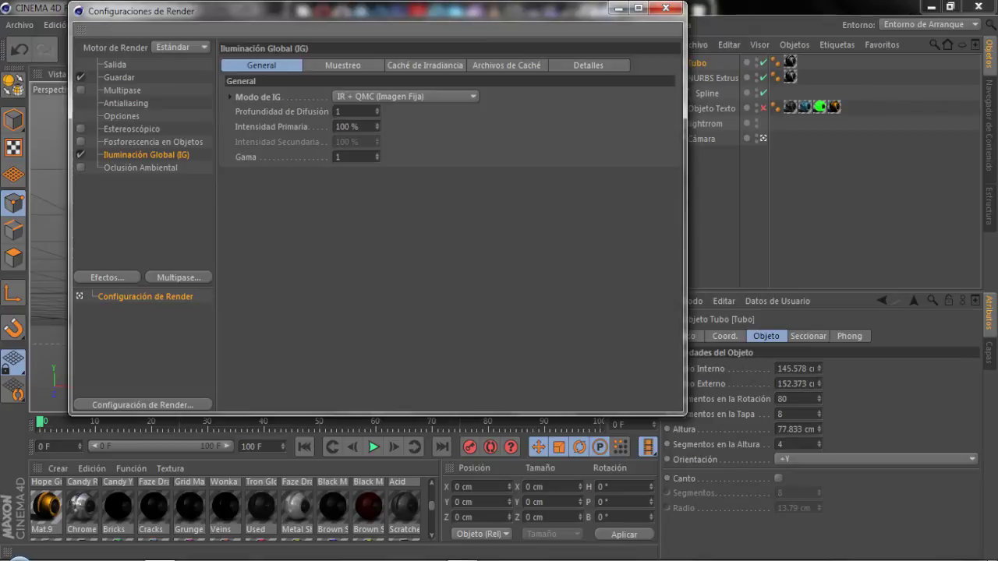
pyautogui.click(425, 65)
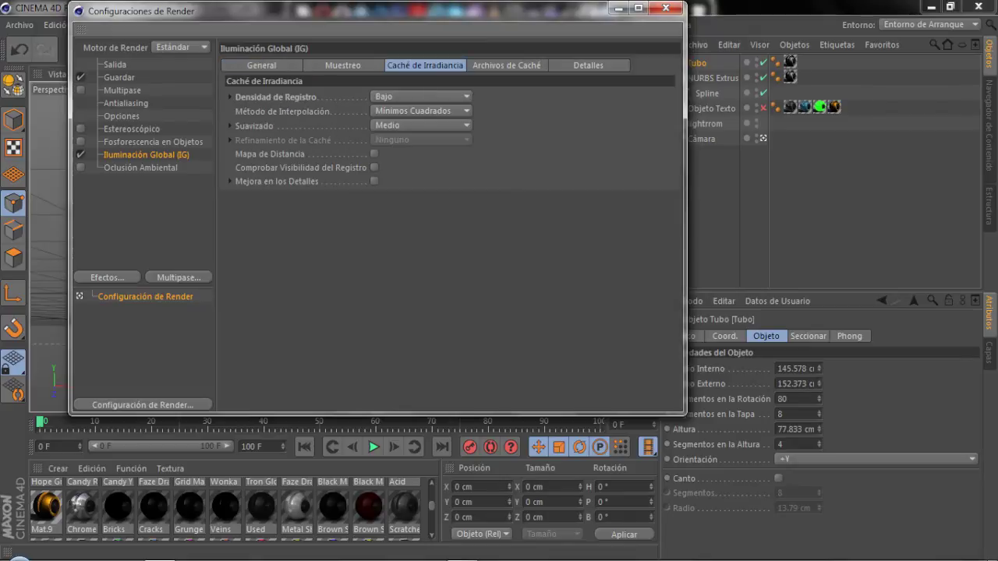
pyautogui.click(343, 64)
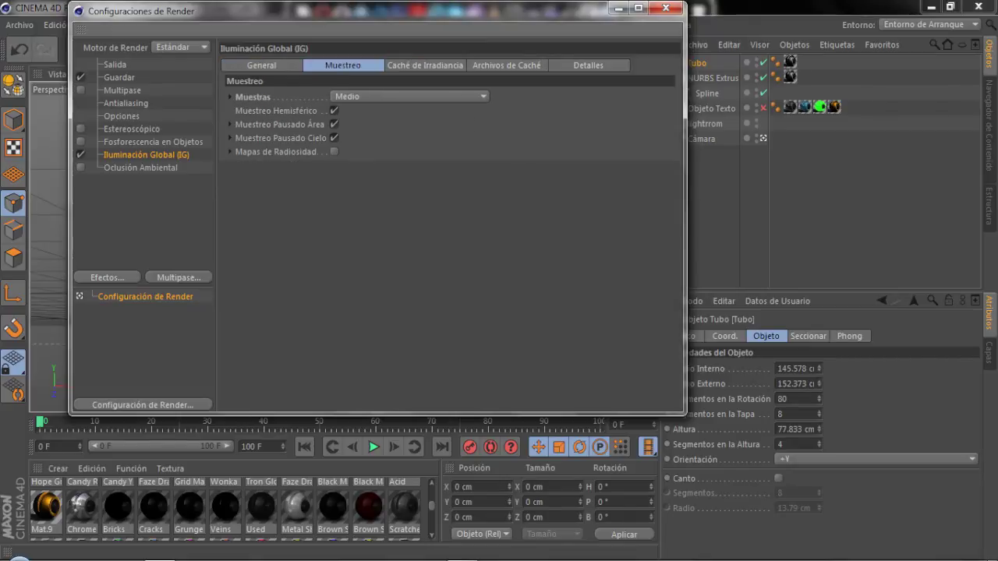
pyautogui.click(425, 65)
pyautogui.click(506, 65)
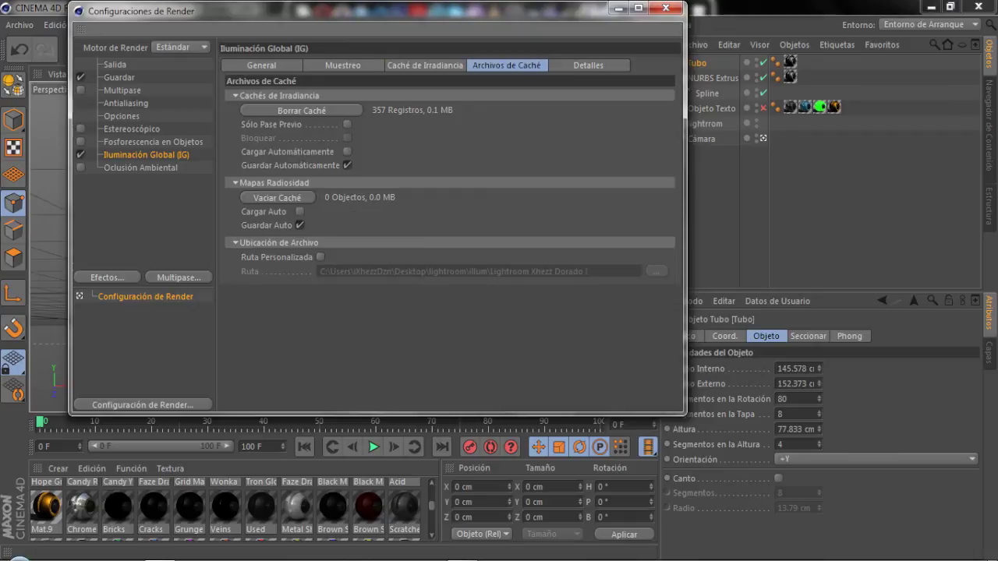
pyautogui.click(140, 168)
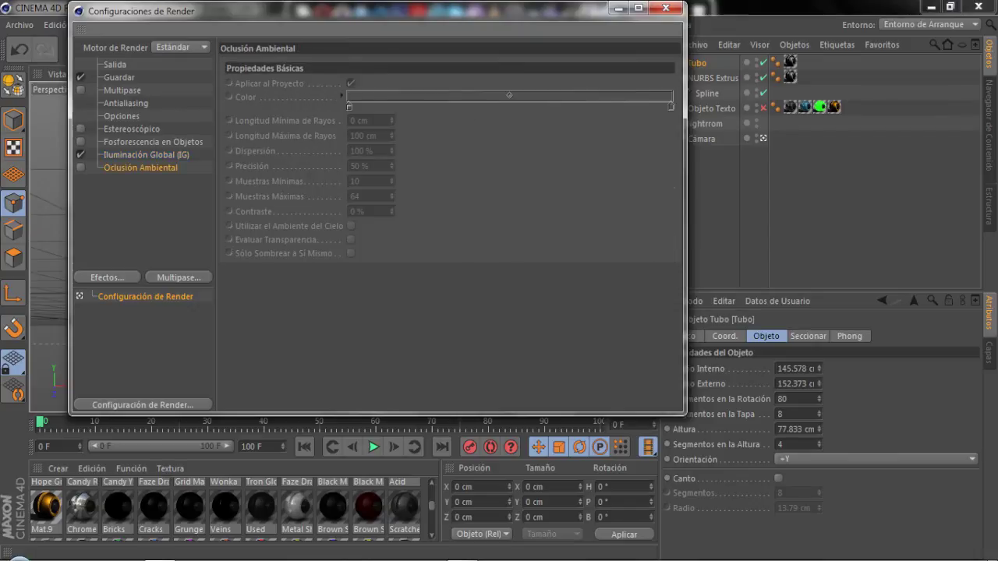
pyautogui.click(80, 167)
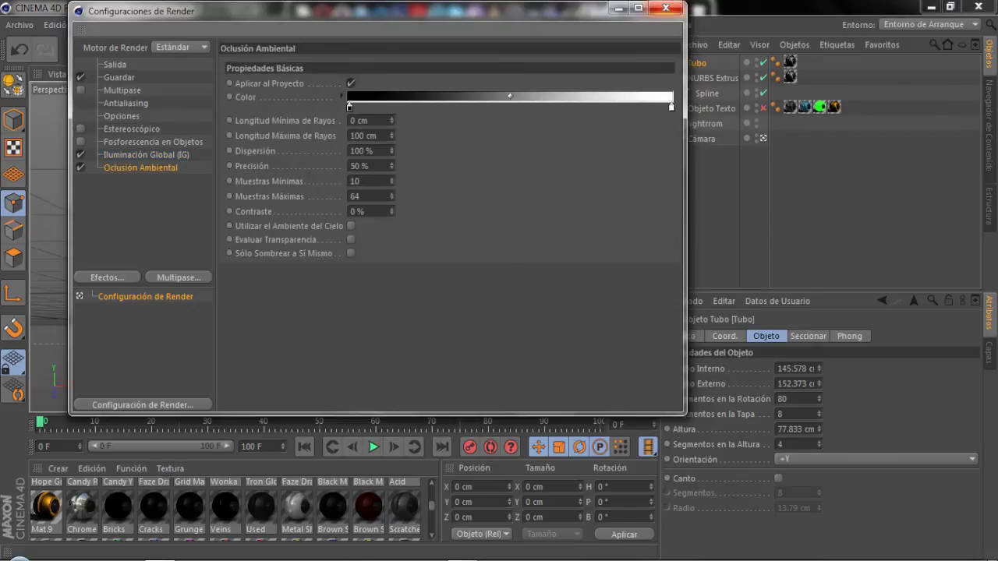
pyautogui.click(665, 7)
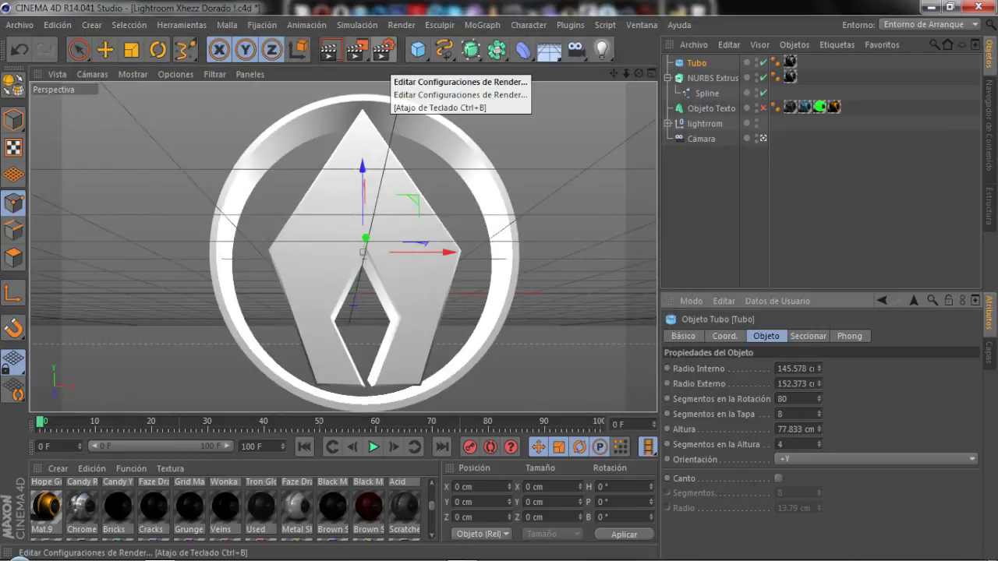
# Set the saved render file to XhezzBreack5 in PNG format
pyautogui.click(381, 49)
pyautogui.click(119, 77)
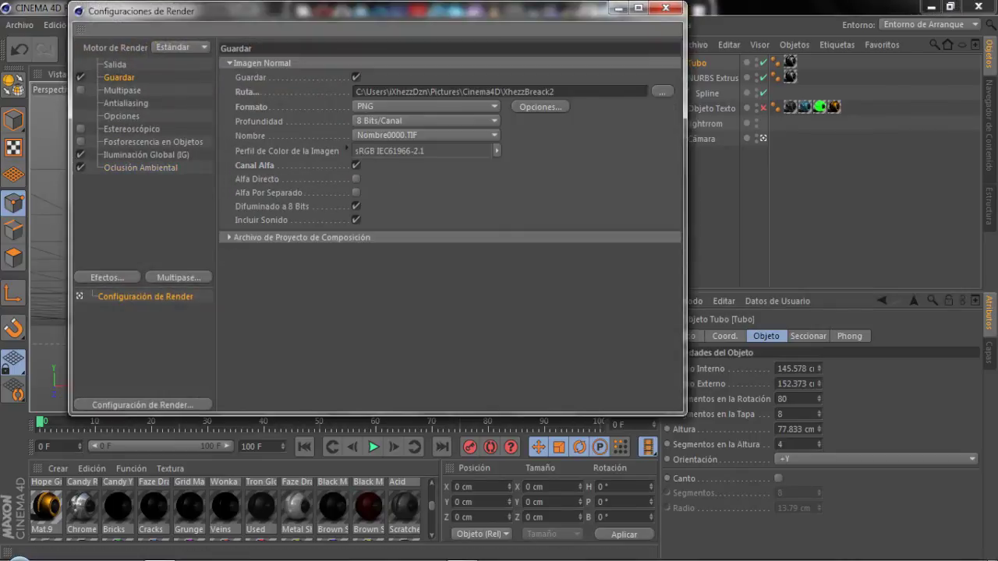
pyautogui.press('BackSpace')
pyautogui.write('5')
pyautogui.click(425, 106)
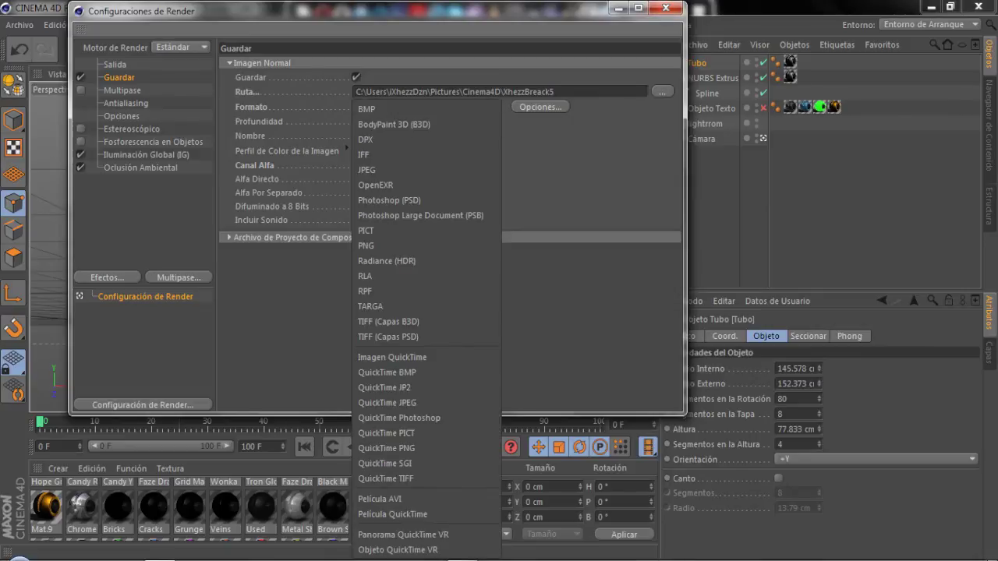
pyautogui.click(424, 106)
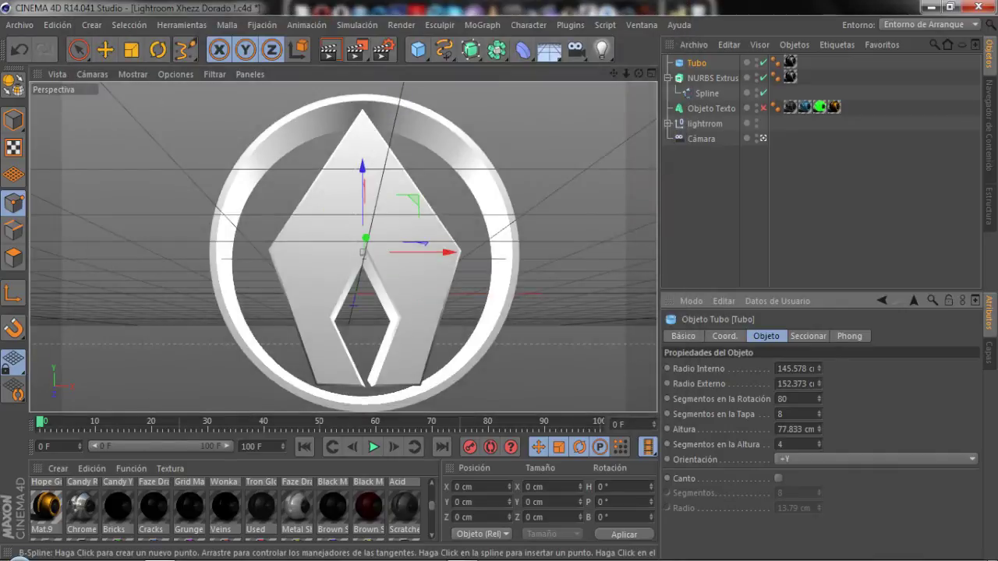
pyautogui.moveTo(626, 73); pyautogui.dragTo(619, 86)
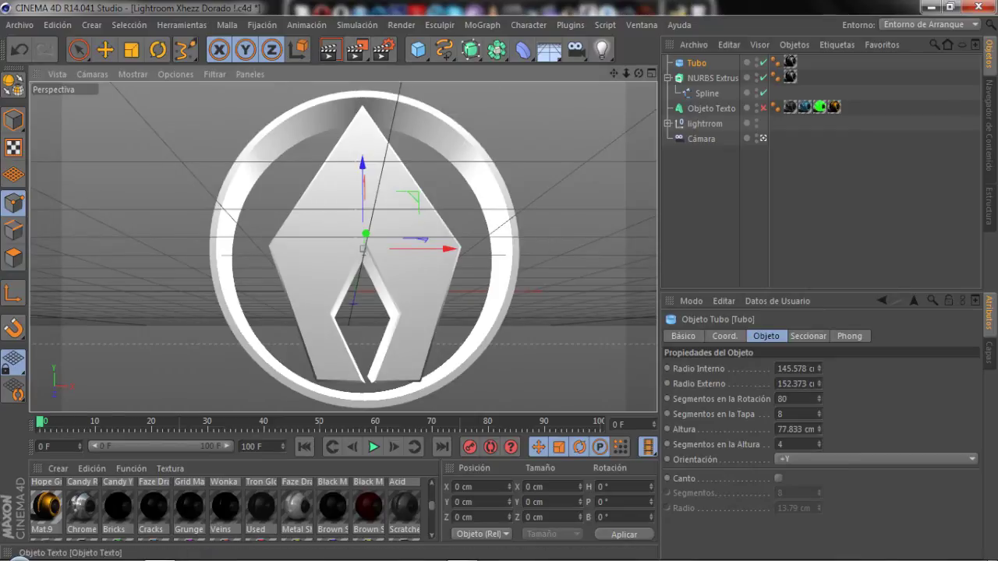
# Duplicate the NURBS Extrusión logo with copy and paste
pyautogui.click(710, 78)
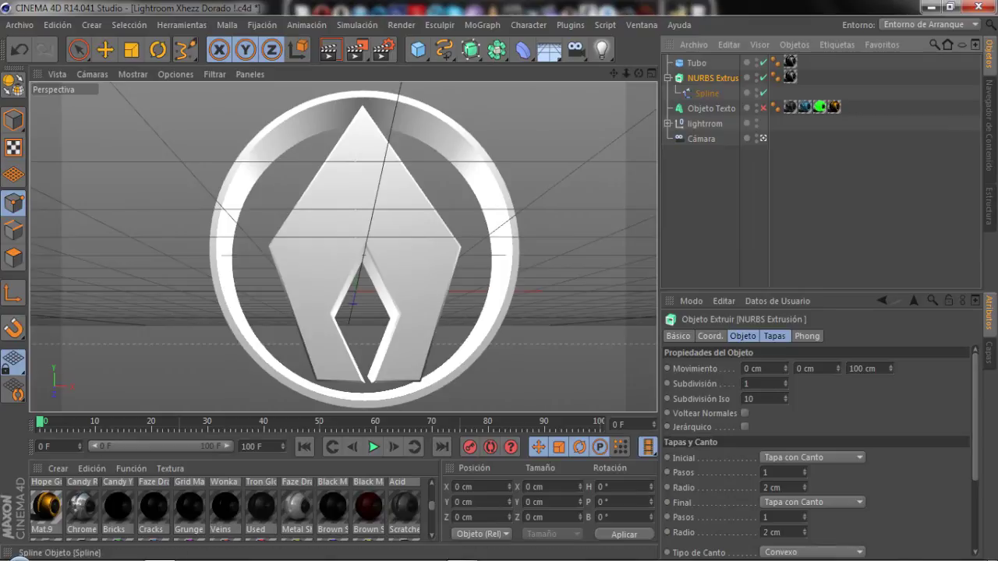
pyautogui.hotkey('ctrl', 'c')
pyautogui.hotkey('ctrl', 'v')
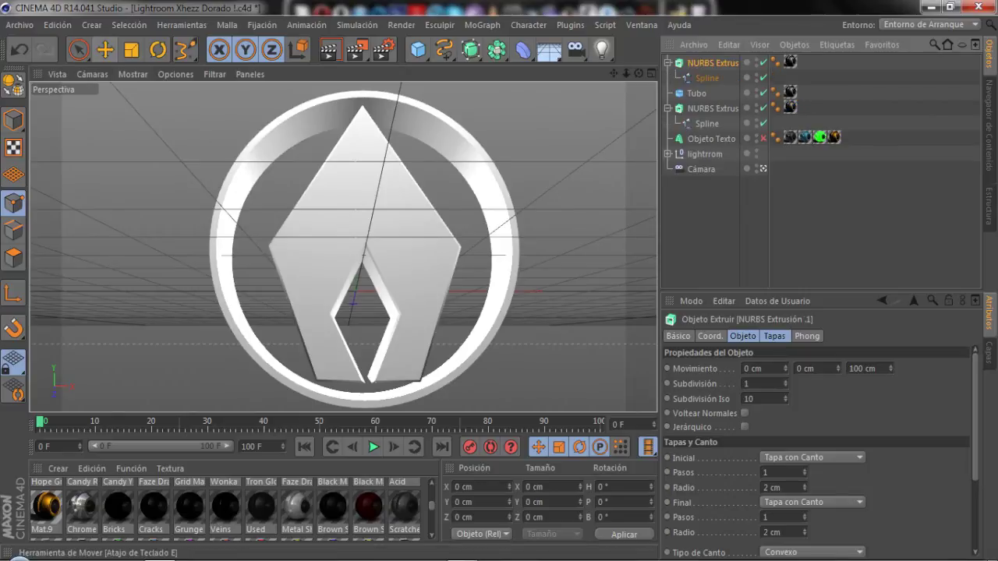
pyautogui.click(105, 49)
# Set the duplicate extrusion's start and end caps to Canto (edge only)
pyautogui.click(712, 62)
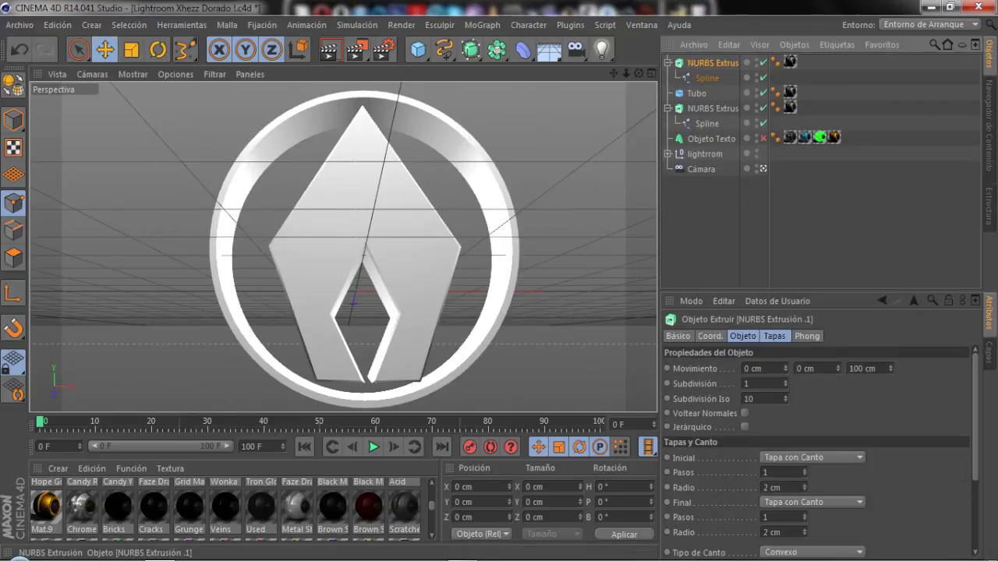
pyautogui.click(774, 336)
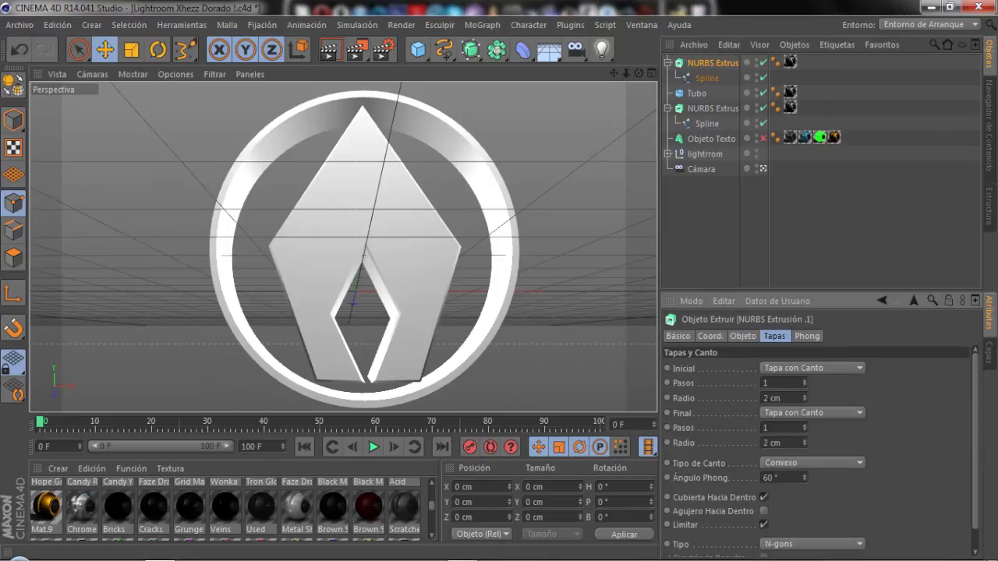
pyautogui.click(810, 368)
pyautogui.click(779, 412)
pyautogui.click(811, 412)
pyautogui.click(780, 456)
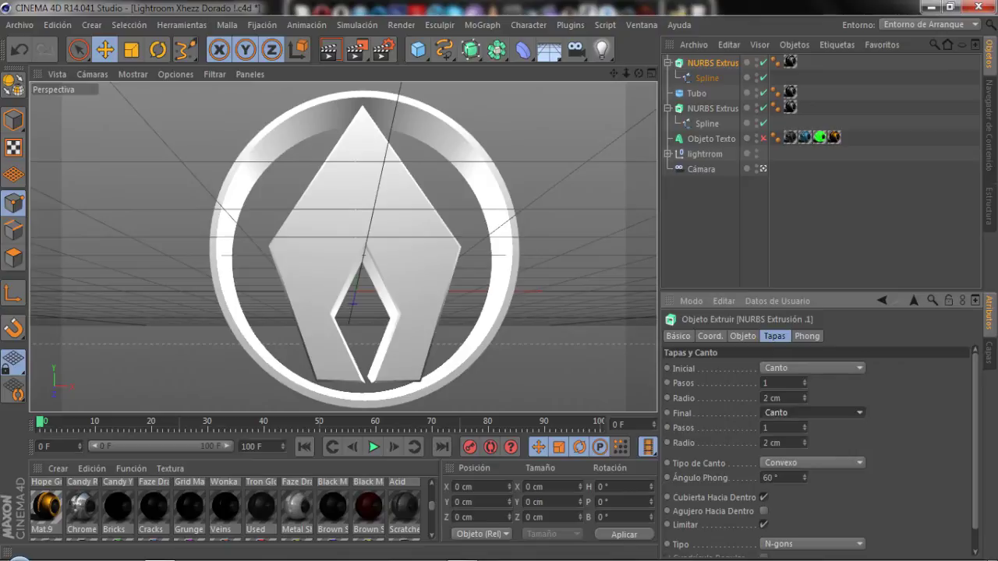
pyautogui.doubleClick(765, 398)
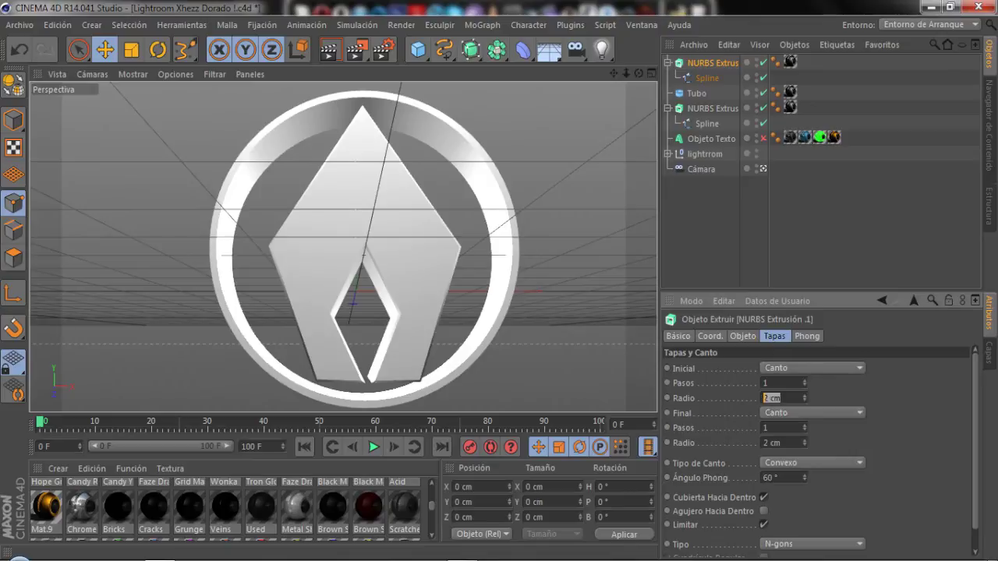
# Set the original extrusion's start and end to plain Tapa caps
pyautogui.click(712, 109)
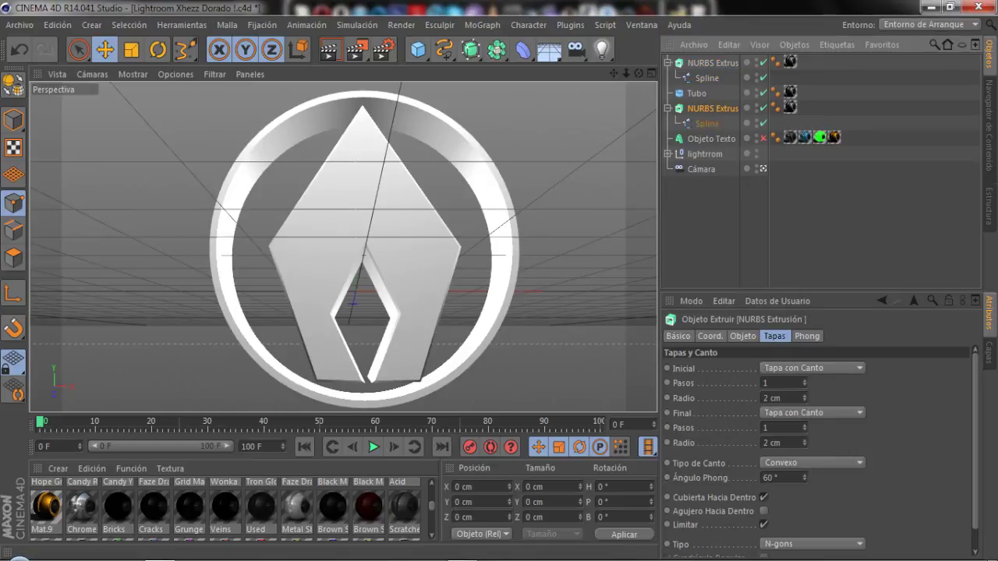
pyautogui.doubleClick(765, 398)
pyautogui.click(811, 368)
pyautogui.click(779, 398)
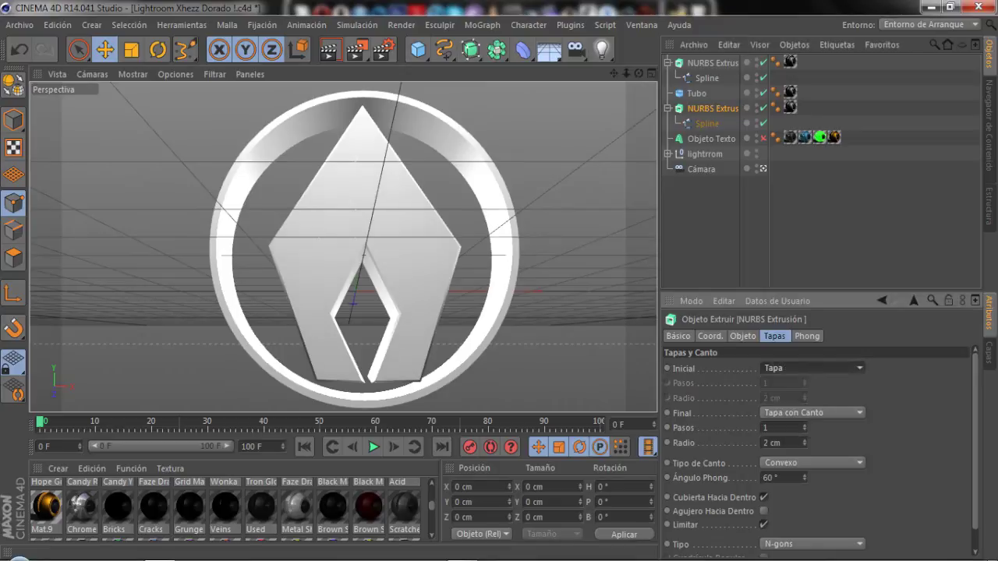
pyautogui.click(811, 412)
pyautogui.click(779, 443)
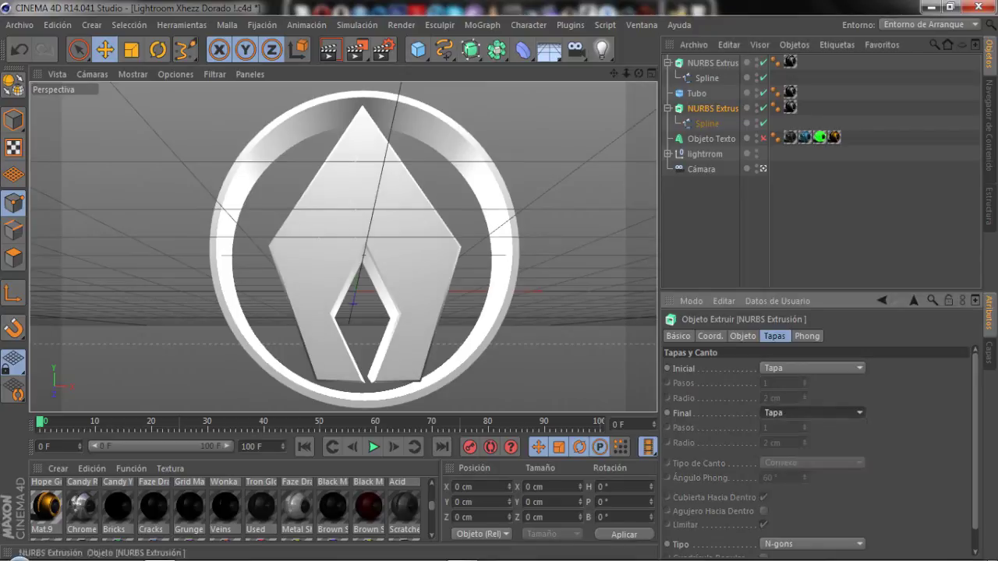
pyautogui.click(712, 62)
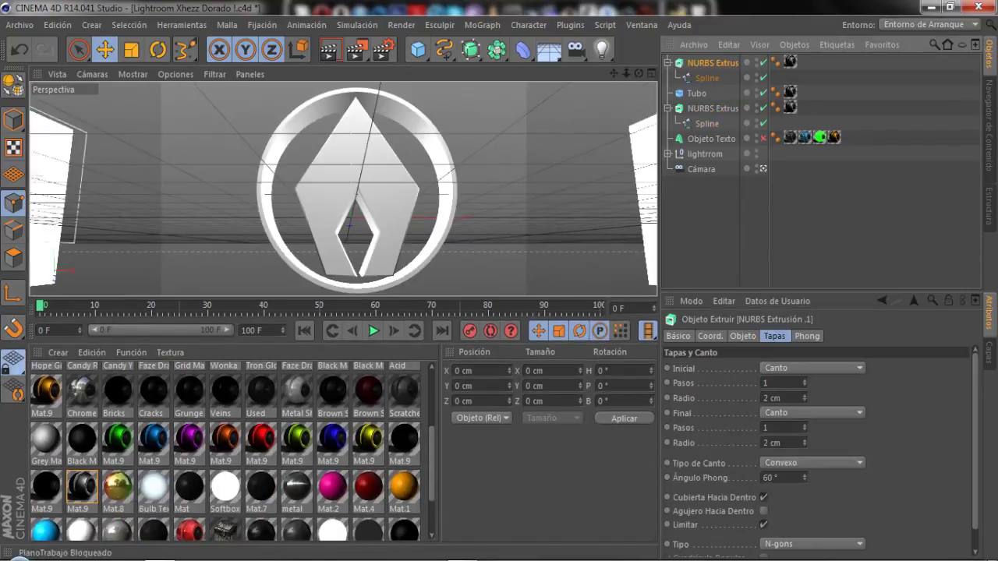
# Drag gold Mat.9 onto the first NURBS Extrusión and render the viewport
pyautogui.click(46, 389)
pyautogui.moveTo(46, 390); pyautogui.dragTo(712, 62)
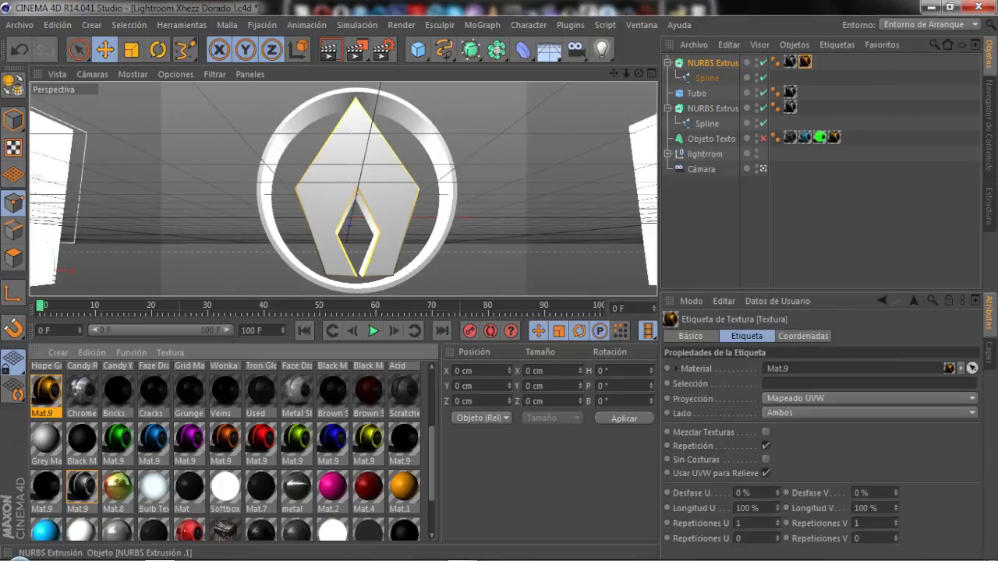
pyautogui.moveTo(343, 297); pyautogui.dragTo(343, 414)
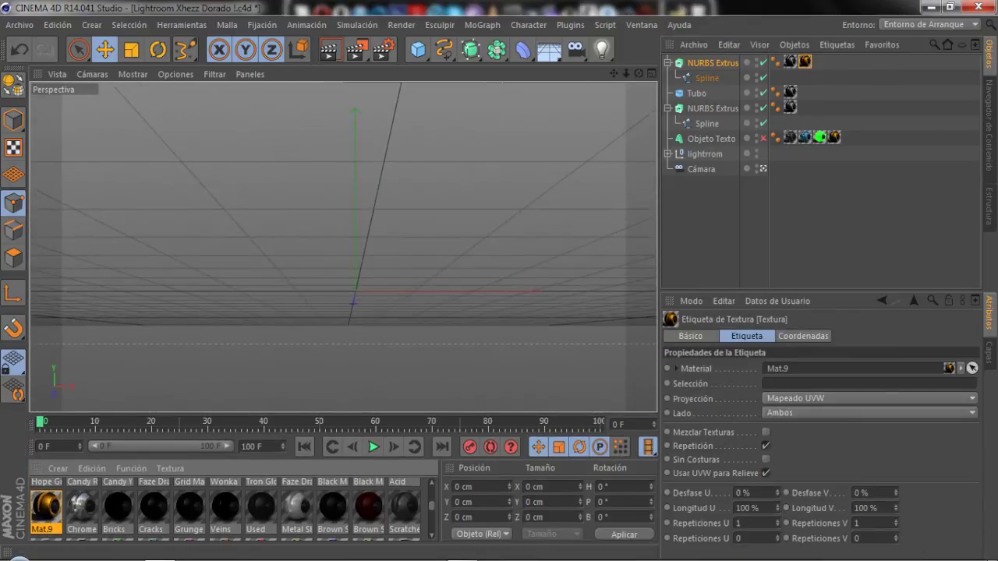
pyautogui.click(329, 50)
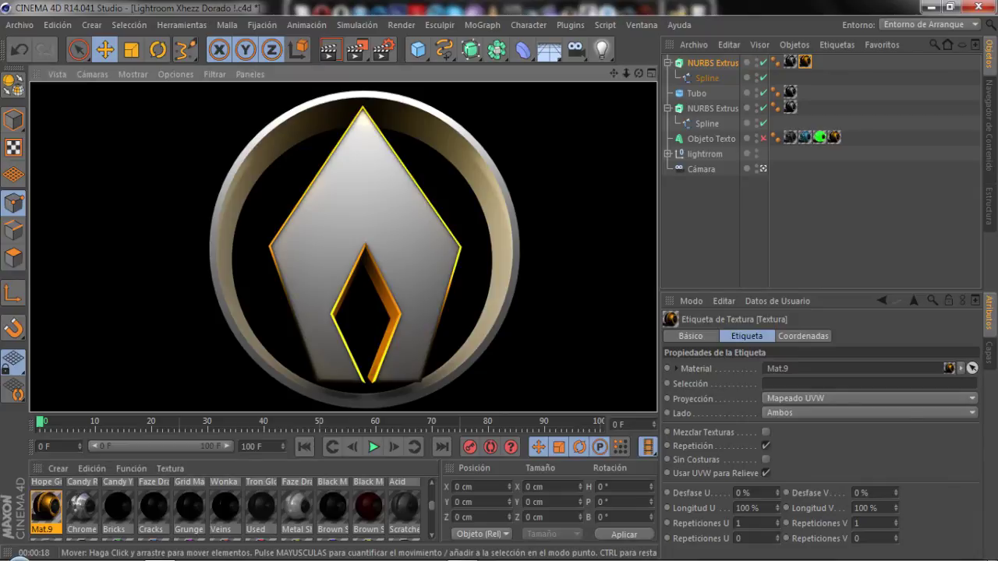
pyautogui.click(857, 226)
# Orbit and zoom around the ring and gold-rimmed emblem from several angles
pyautogui.moveTo(638, 72); pyautogui.dragTo(647, 74)
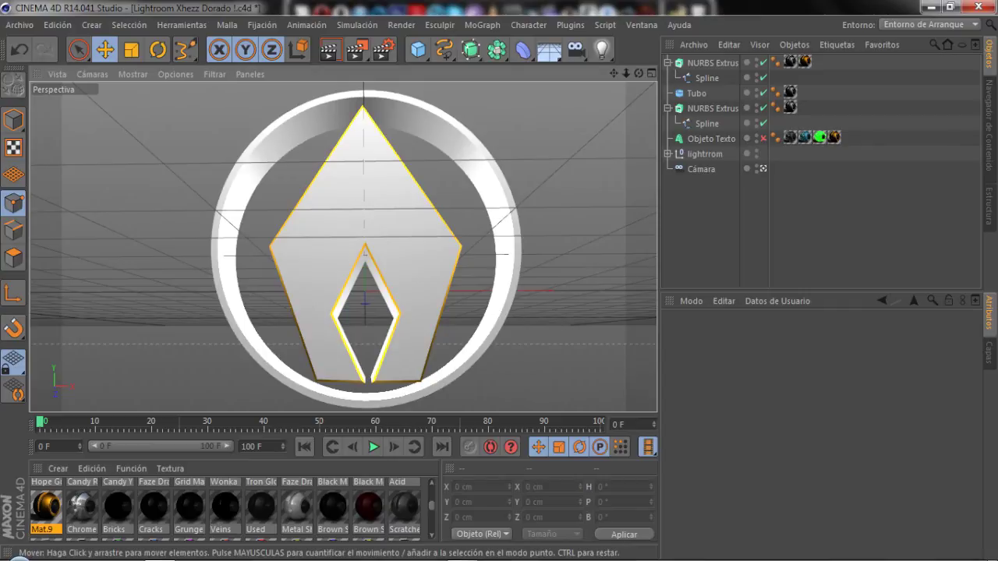
pyautogui.keyDown('alt'); pyautogui.moveTo(364, 257); pyautogui.dragTo(300, 270); pyautogui.keyUp('alt')
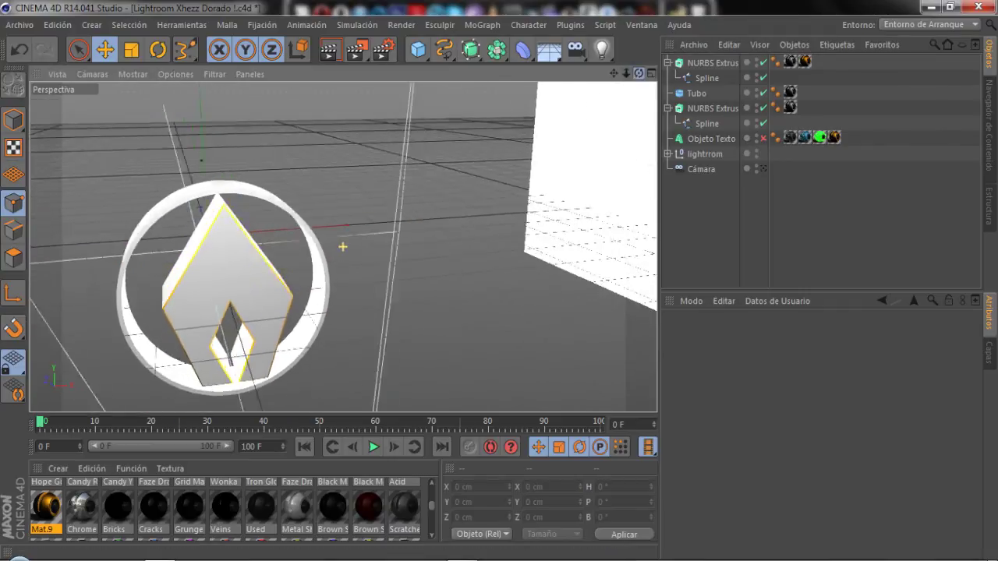
pyautogui.keyDown('alt'); pyautogui.moveTo(343, 245); pyautogui.dragTo(343, 246); pyautogui.keyUp('alt')
pyautogui.scroll(-3, 343, 247)
pyautogui.scroll(1, 367, 261)
pyautogui.scroll(2, 366, 262)
pyautogui.scroll(1, 366, 261)
pyautogui.scroll(1, 366, 261)
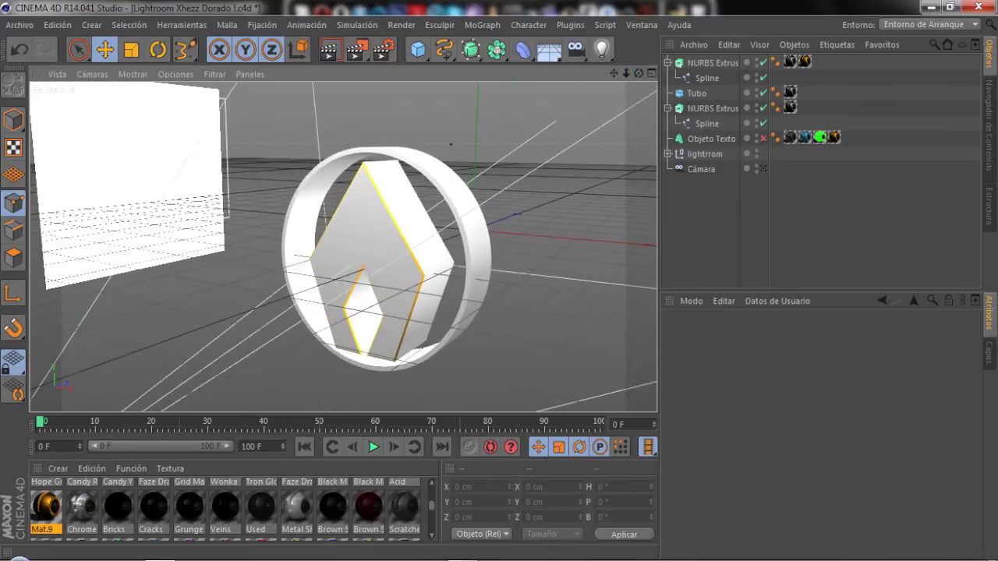
pyautogui.keyDown('alt'); pyautogui.moveTo(343, 247); pyautogui.dragTo(343, 247); pyautogui.keyUp('alt')
pyautogui.moveTo(638, 73); pyautogui.dragTo(639, 73)
pyautogui.keyDown('alt'); pyautogui.moveTo(343, 246); pyautogui.dragTo(343, 246); pyautogui.keyUp('alt')
pyautogui.press('super+e')
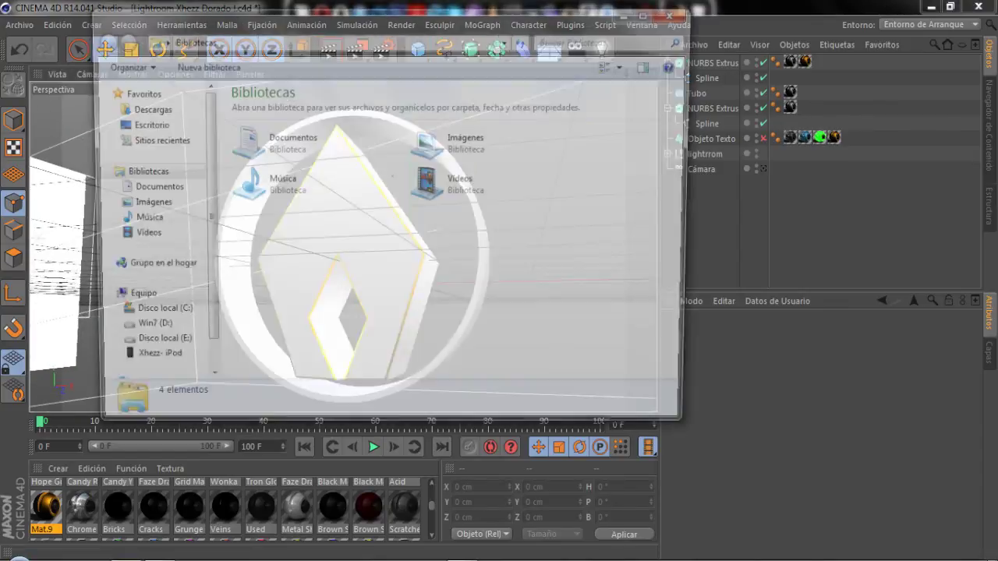
# Open Imágenes, then Creaciones Epic, and select the xhezz2 artwork
pyautogui.doubleClick(498, 143)
pyautogui.doubleClick(508, 219)
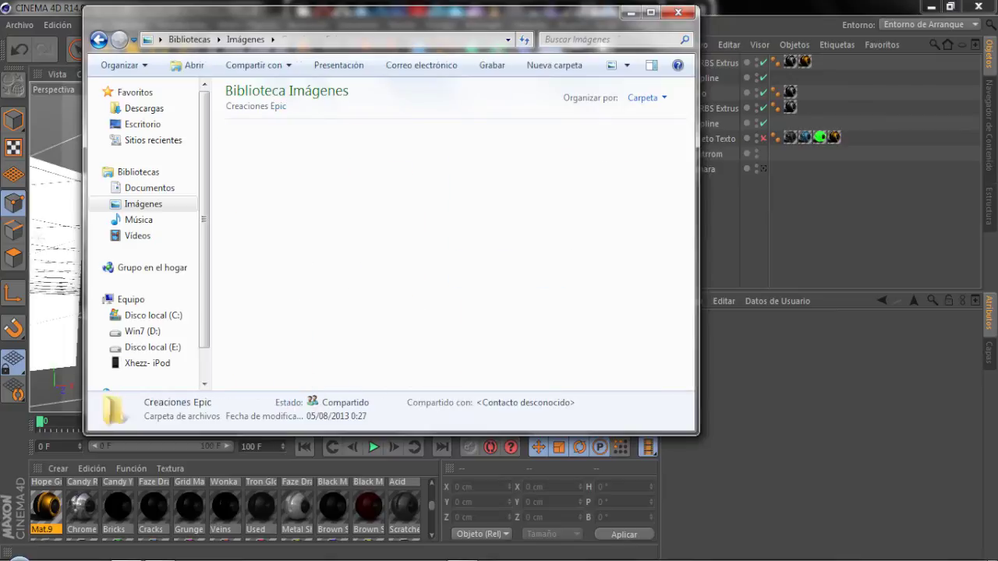
pyautogui.click(392, 365)
pyautogui.scroll(-3, 538, 141)
pyautogui.scroll(-5, 536, 132)
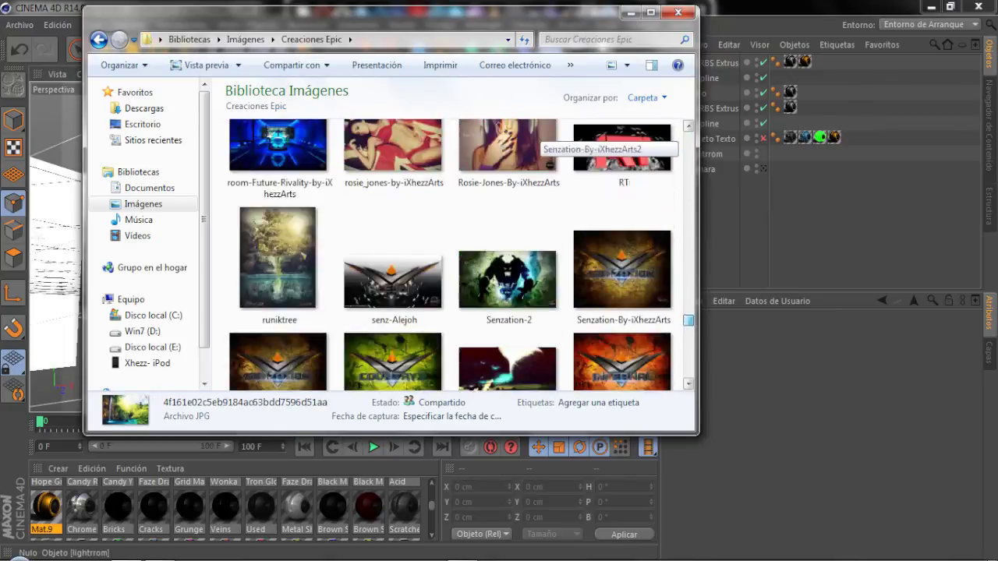
pyautogui.scroll(-5, 536, 132)
pyautogui.click(508, 218)
# Preview xhezz2 in Photo Viewer, then close it back to the folder thumbnails
pyautogui.press('Return')
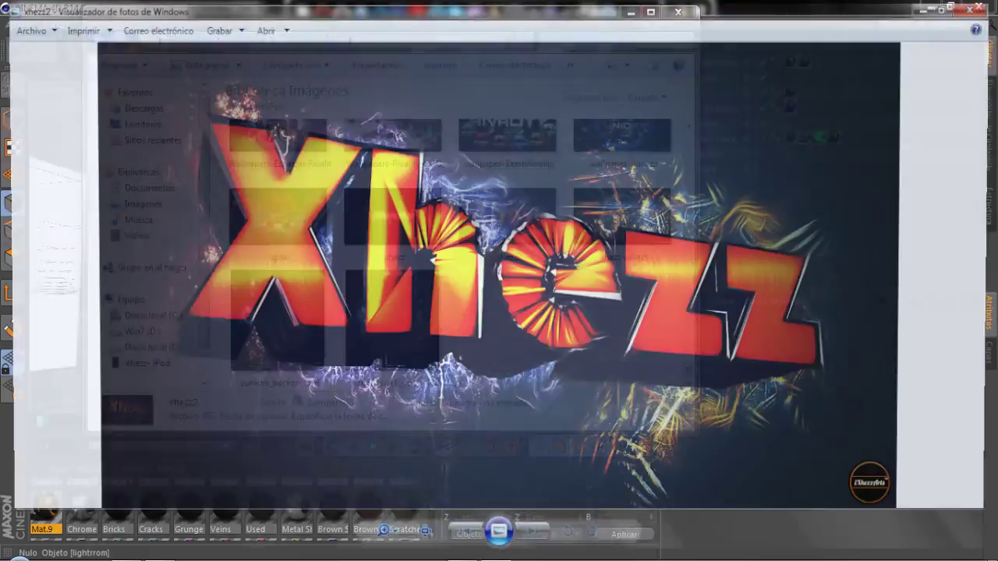
pyautogui.scroll(1, 499, 277)
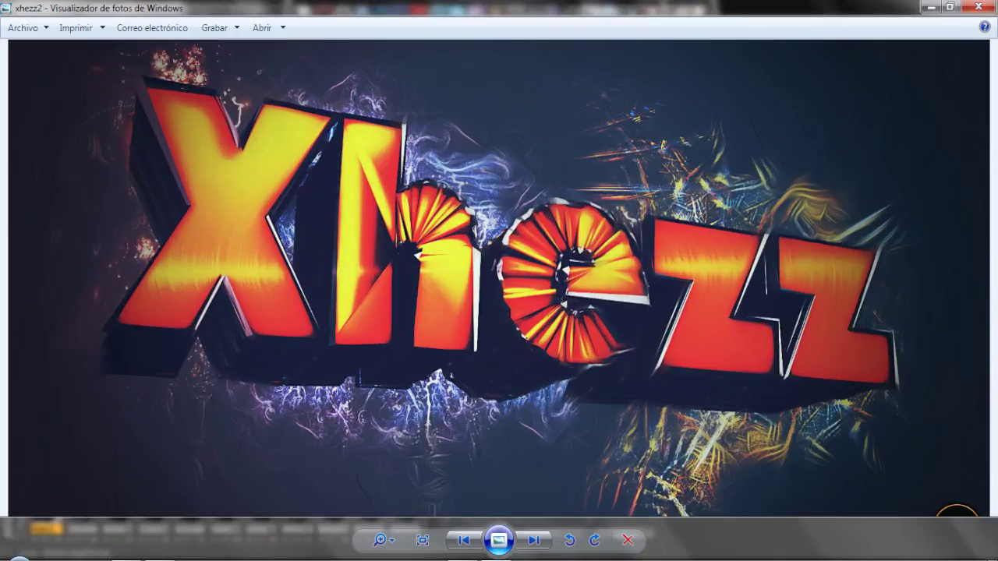
pyautogui.scroll(-1, 499, 277)
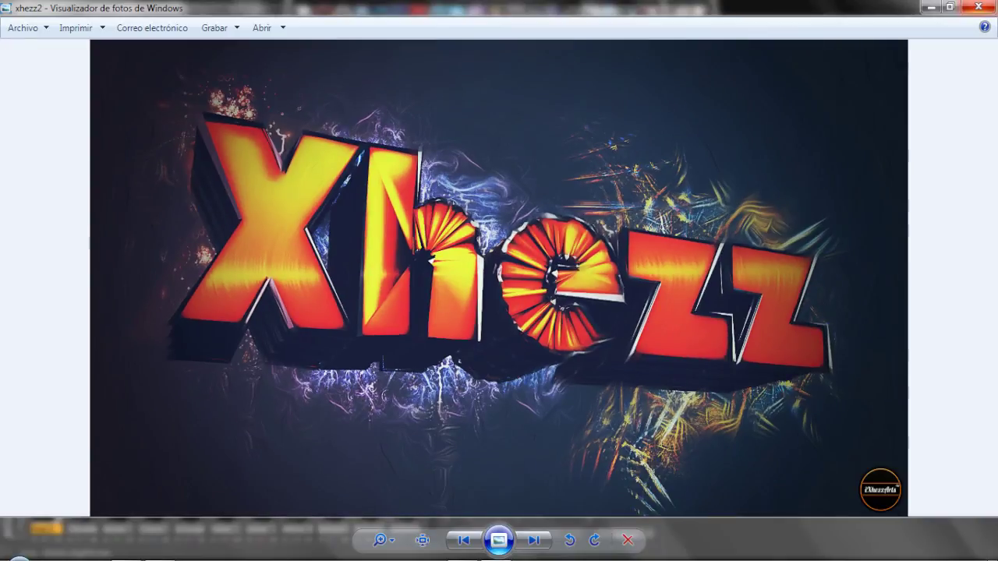
pyautogui.click(977, 6)
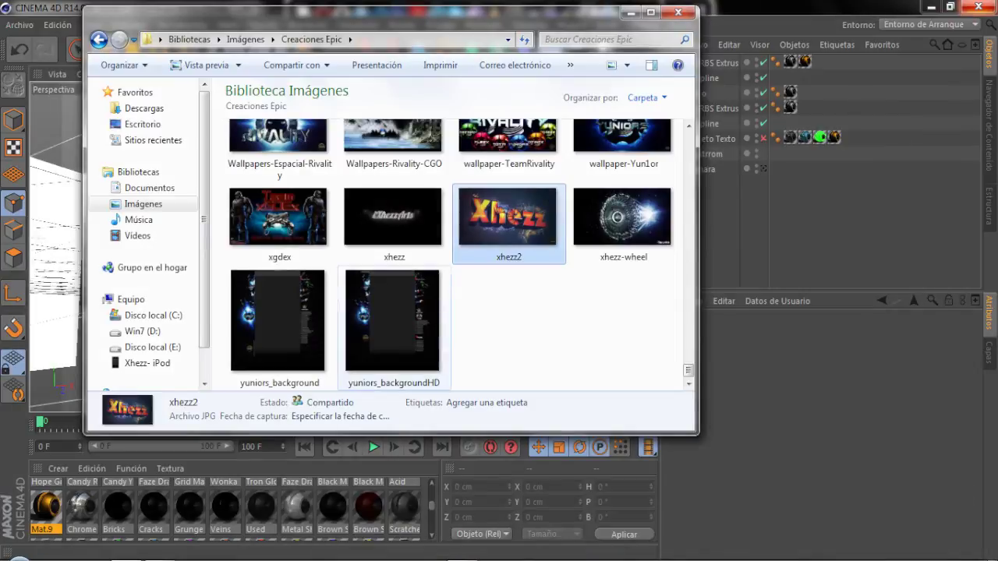
pyautogui.scroll(2, 458, 253)
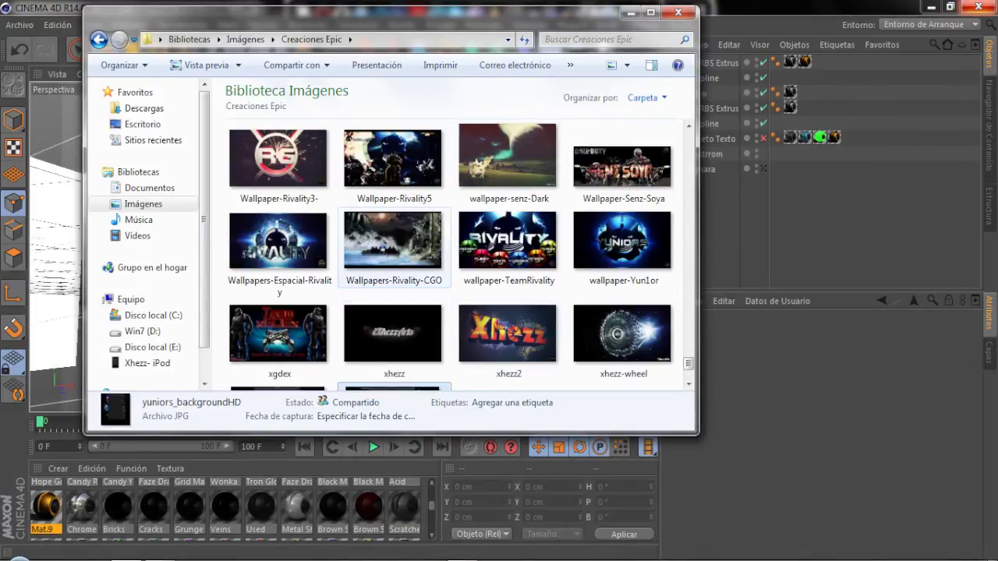
# View the Wallpapers-Rivality-CGO artwork, zooming in and panning across the ruined building
pyautogui.doubleClick(393, 242)
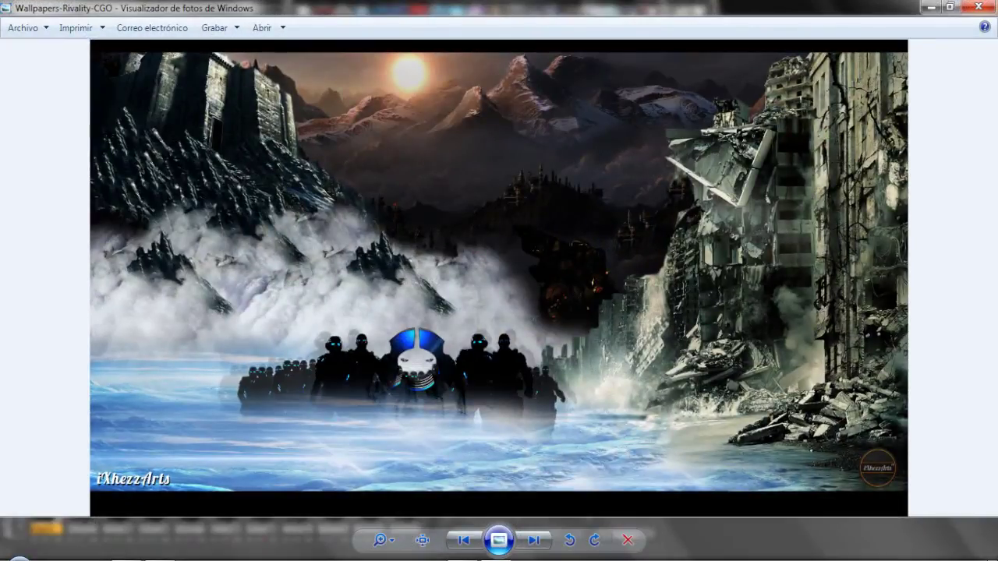
pyautogui.scroll(3, 591, 263)
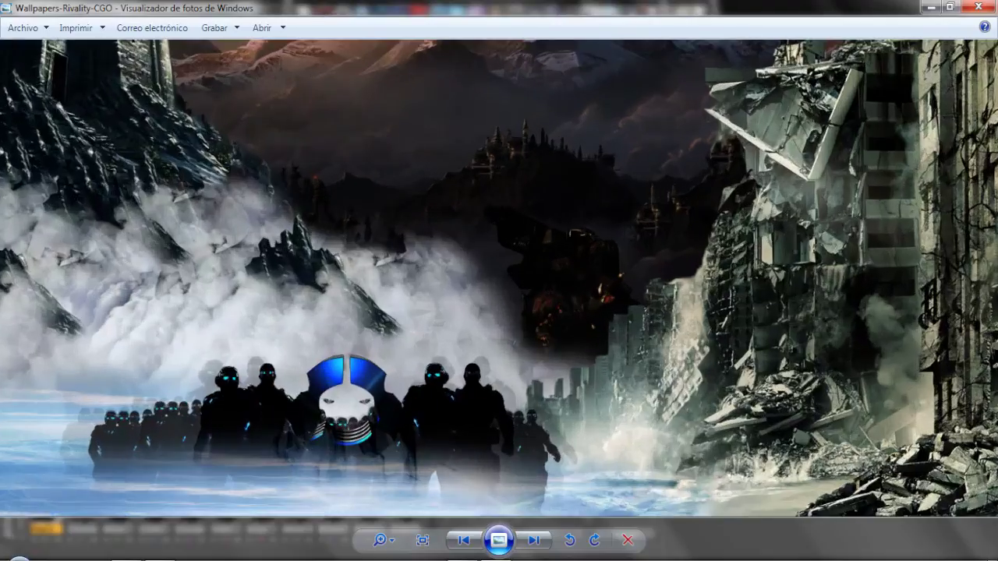
pyautogui.moveTo(591, 263); pyautogui.dragTo(458, 270)
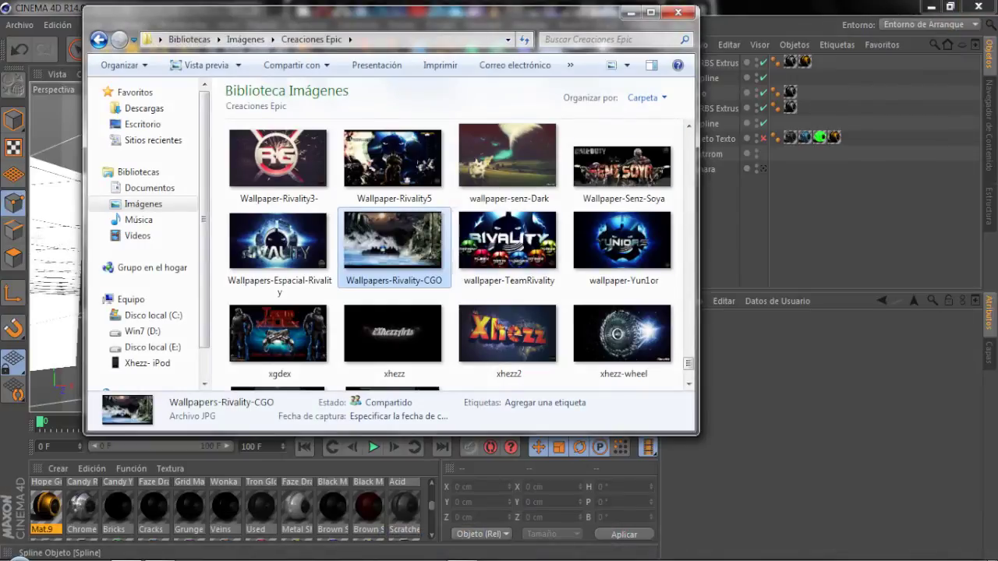
pyautogui.click(508, 240)
# View the Wallpaper-Rivality5 artwork, zooming in and fitting it back to the window
pyautogui.click(394, 158)
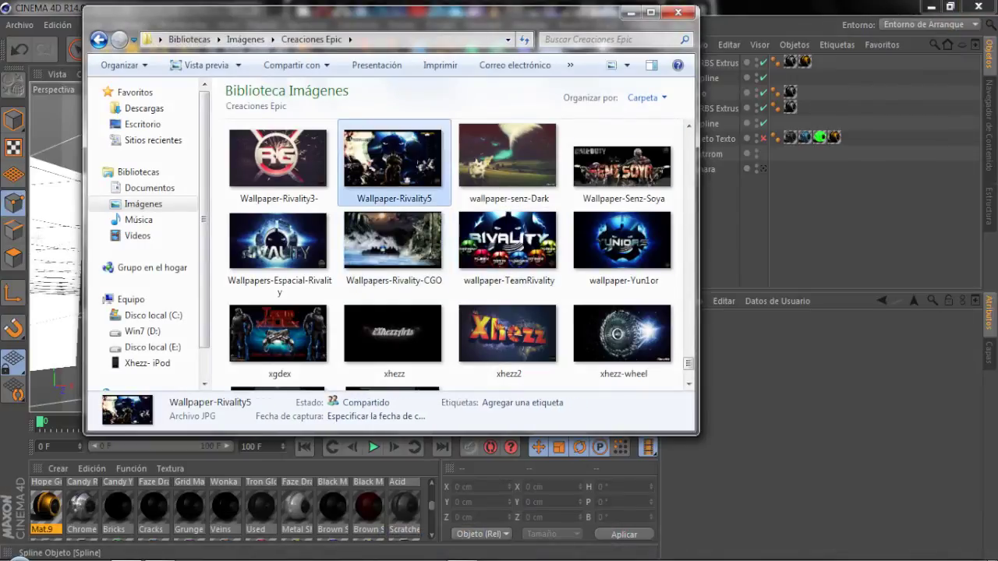
pyautogui.press('Return')
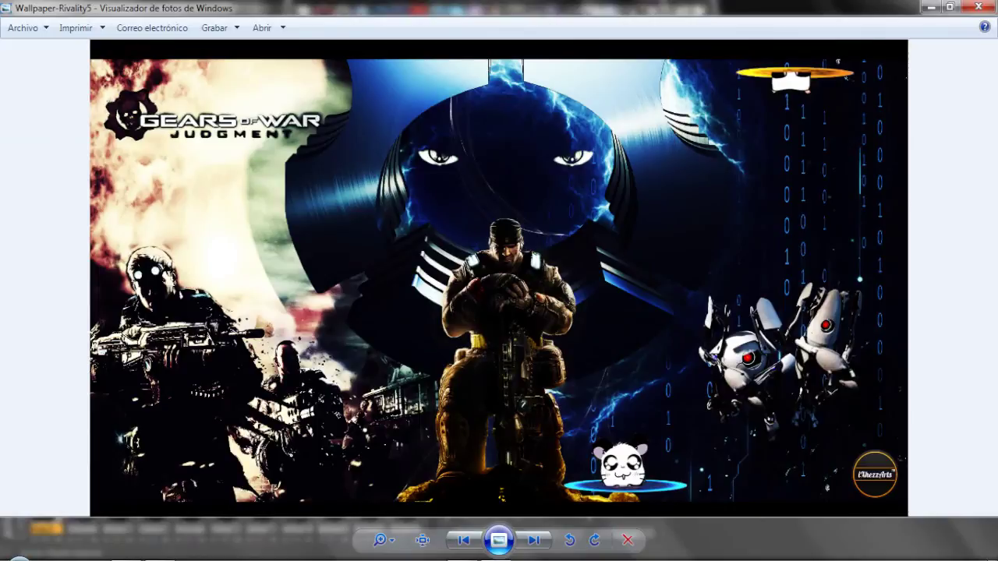
pyautogui.scroll(2, 499, 277)
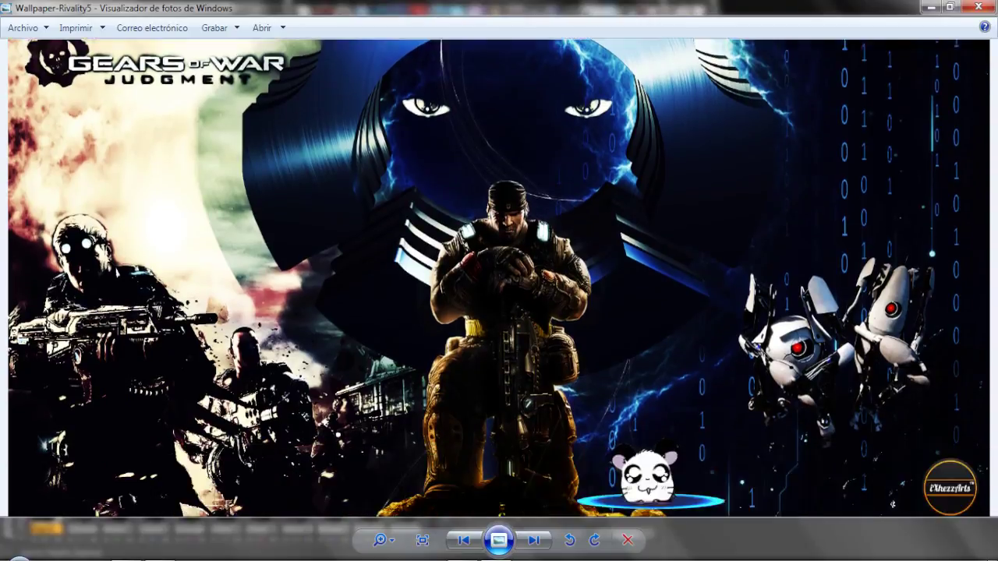
pyautogui.hotkey('ctrl', '0')
pyautogui.hotkey('alt', 'F4')
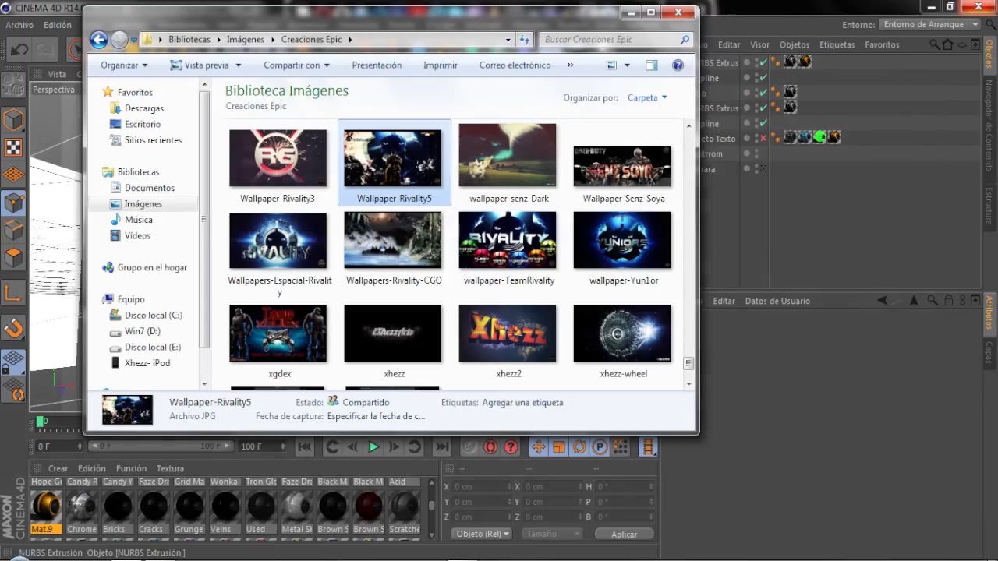
# Open the Tibag-Desert artwork full-window from the Creaciones Epic folder
pyautogui.click(623, 167)
pyautogui.scroll(3, 515, 269)
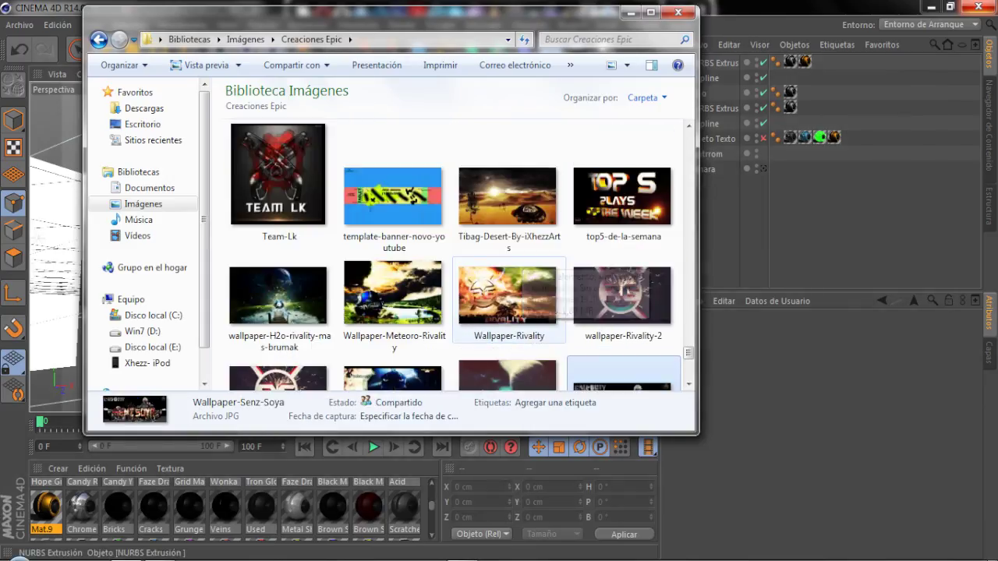
pyautogui.scroll(2, 515, 265)
pyautogui.click(503, 312)
pyautogui.doubleClick(507, 319)
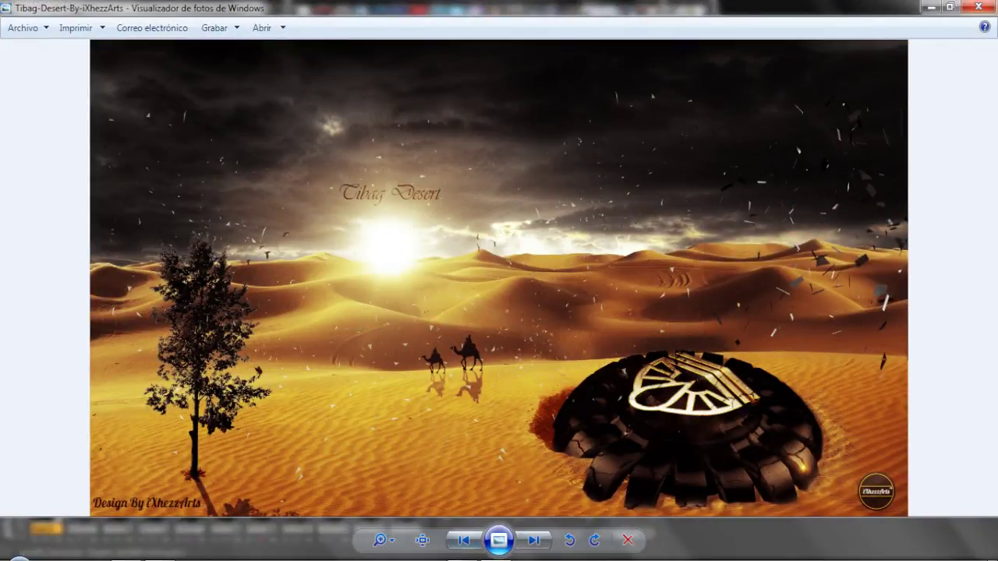
pyautogui.click(461, 507)
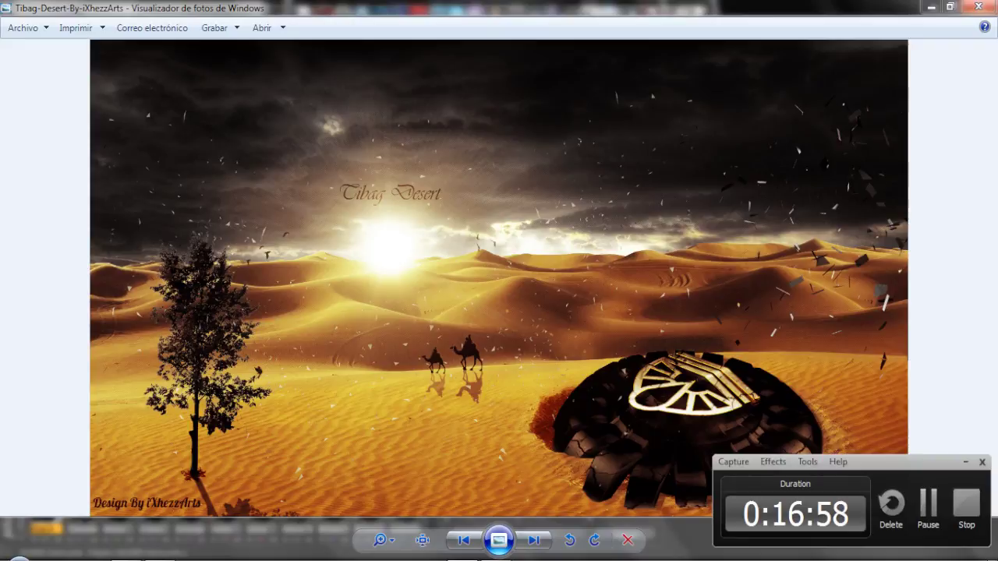